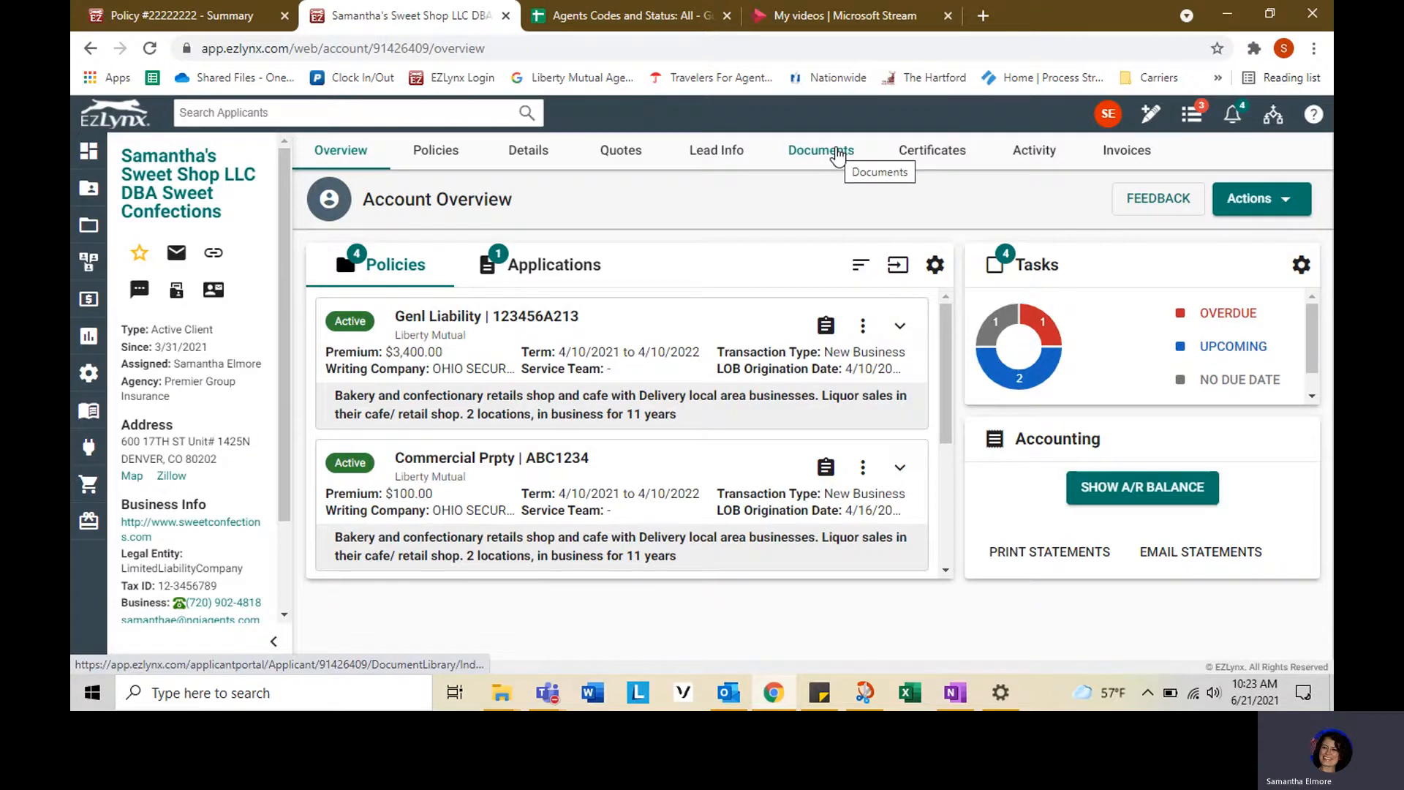
- Add an ACORD 28 (2016-03) Evidence Of Commercial Property Insurance certificate to the client's documents, merging policy ABC1234
{"action": "left_click", "coordinate": [836, 152]}
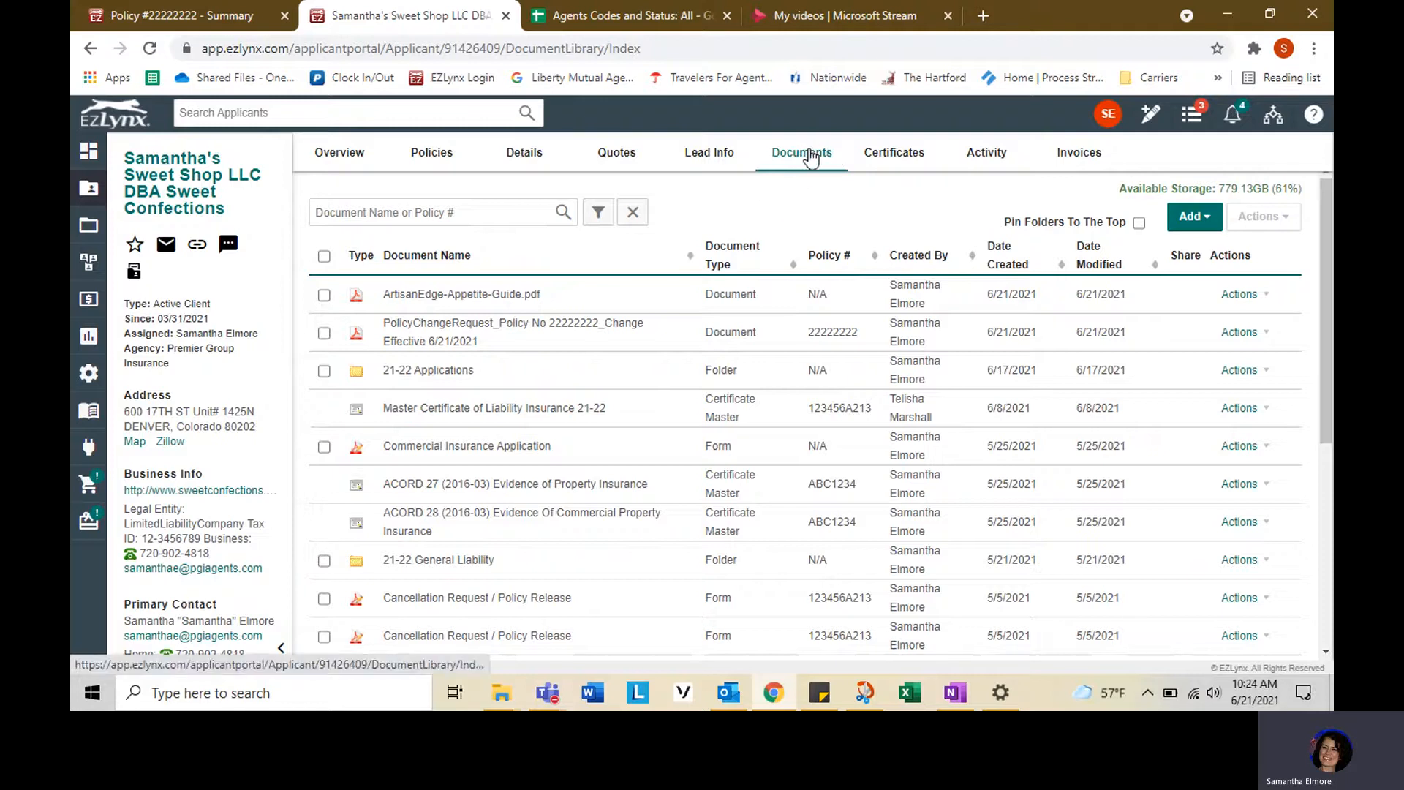
{"action": "left_click", "coordinate": [1194, 218]}
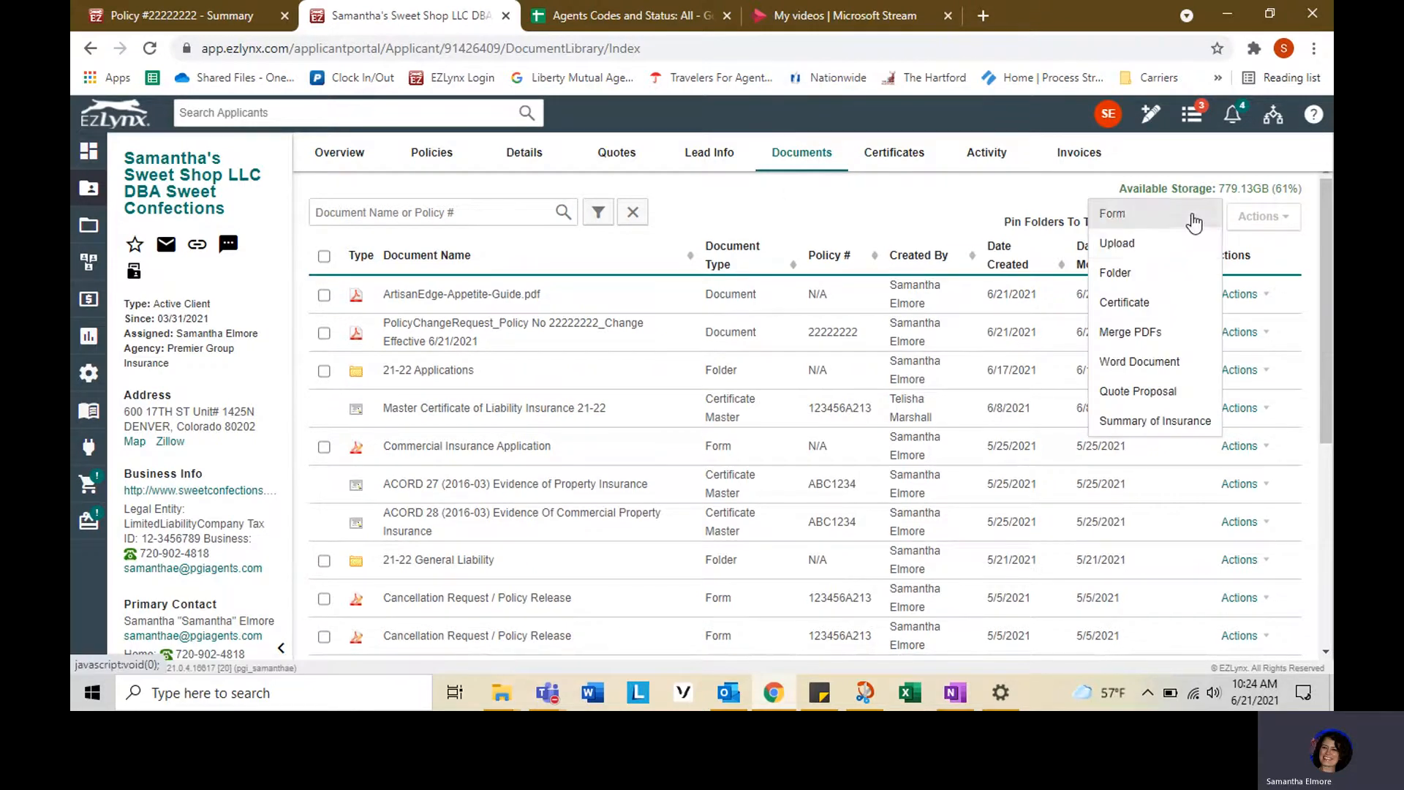
{"action": "left_click", "coordinate": [1145, 305]}
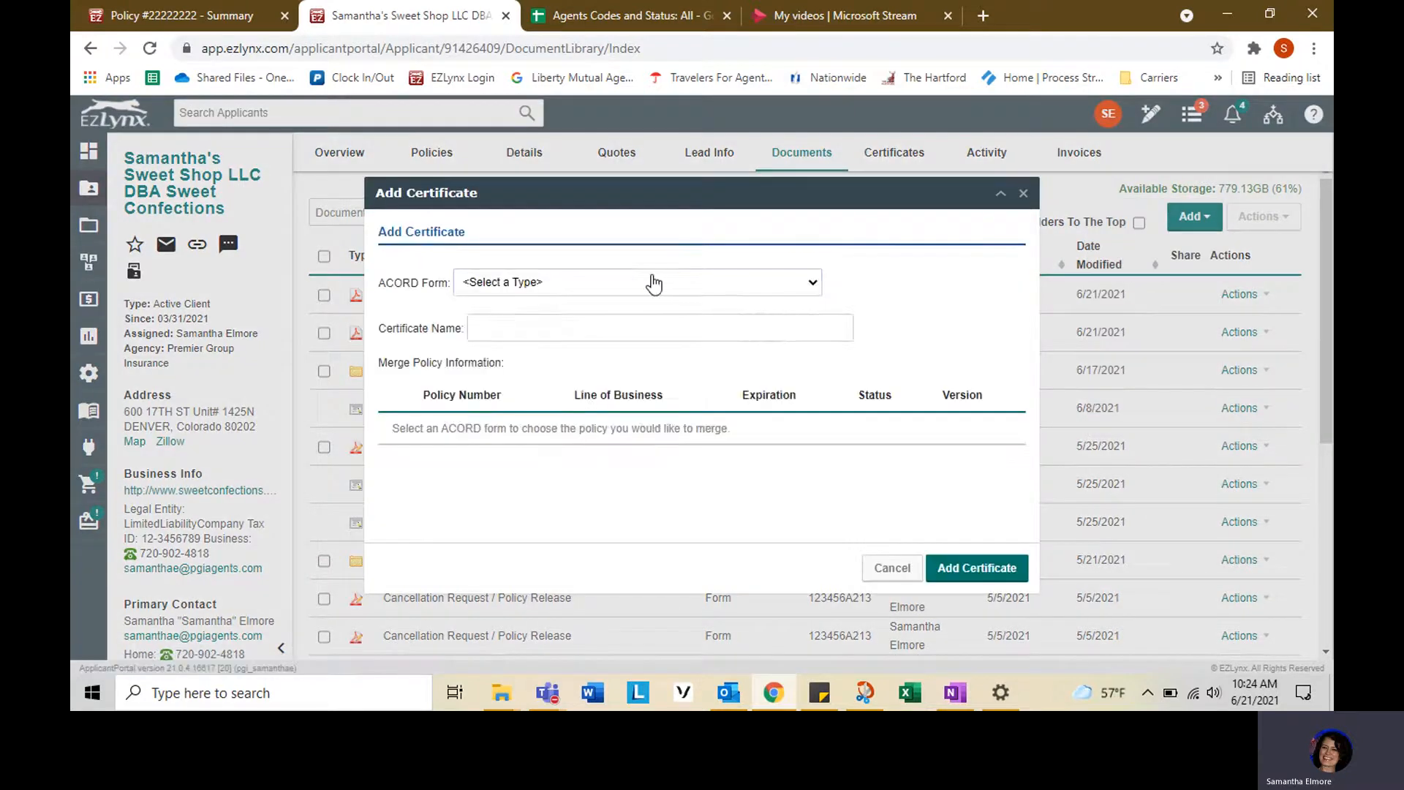
{"action": "left_click", "coordinate": [657, 282]}
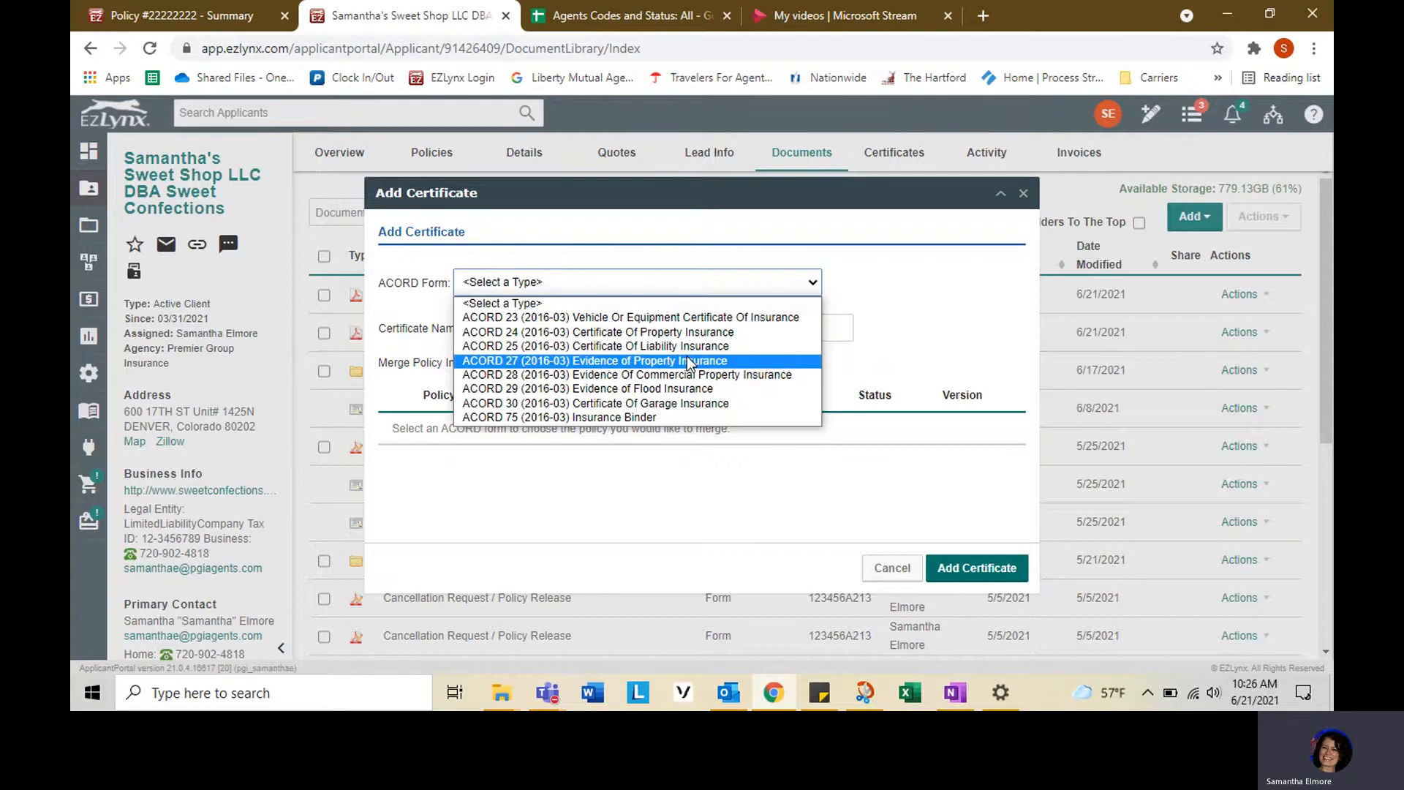
{"action": "left_click", "coordinate": [743, 373]}
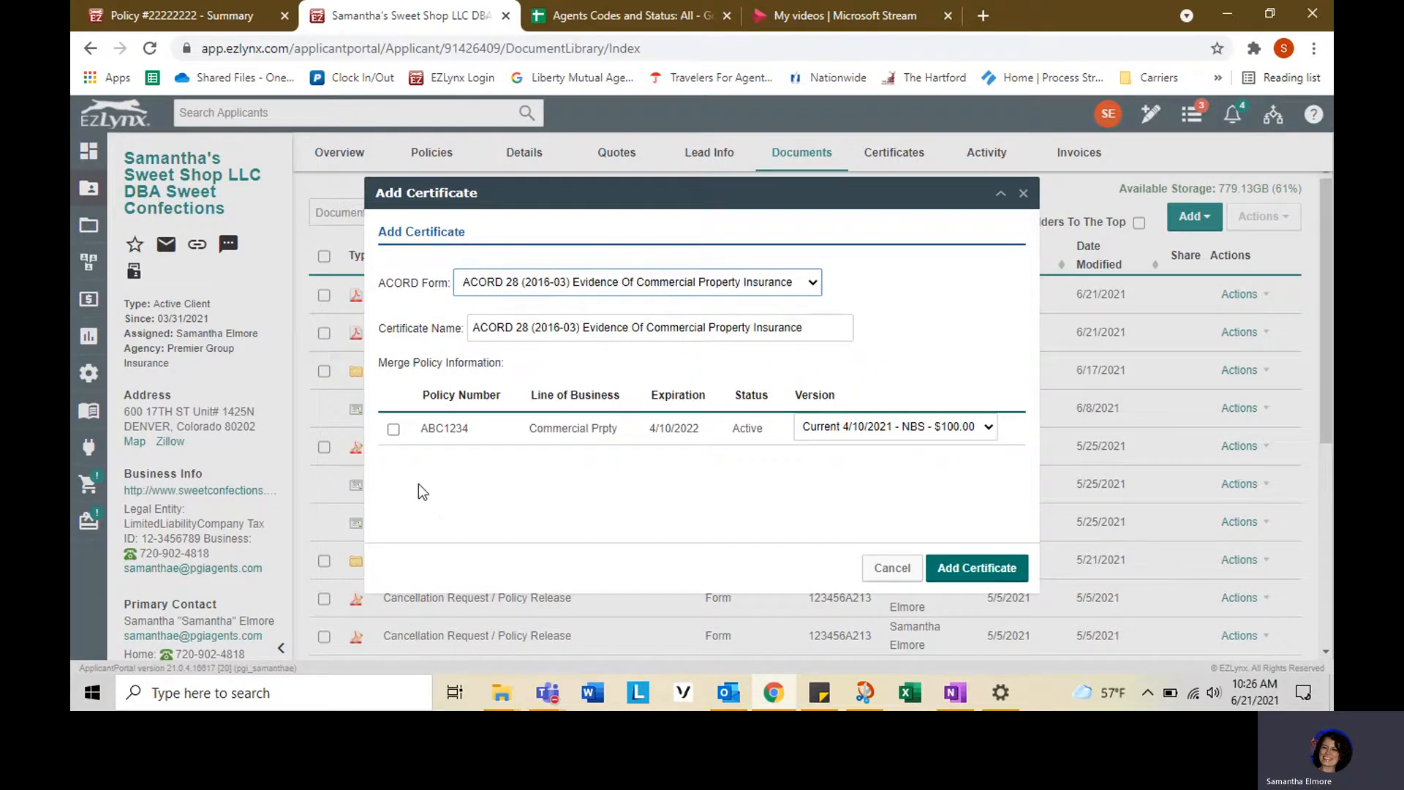
{"action": "left_click", "coordinate": [394, 430]}
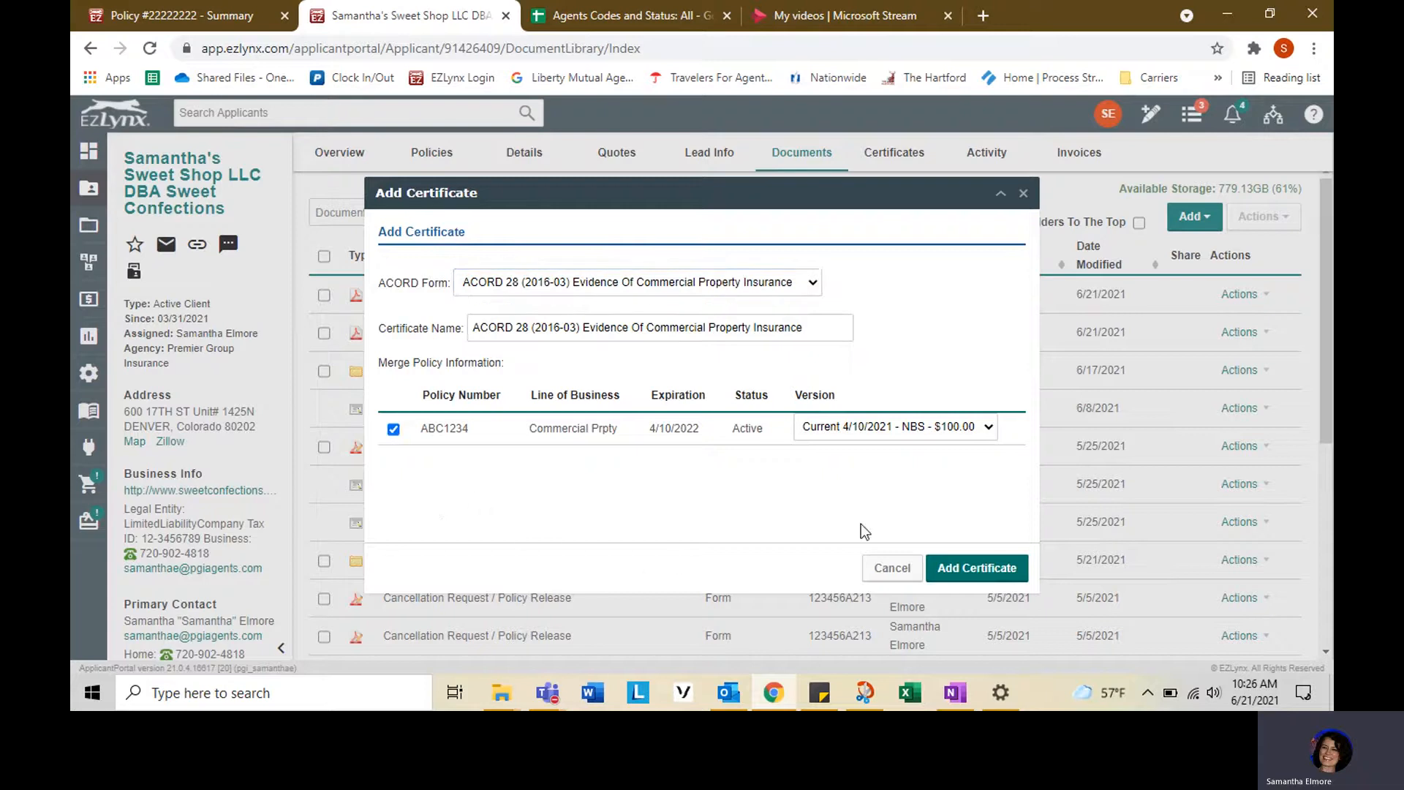
{"action": "left_click", "coordinate": [965, 570]}
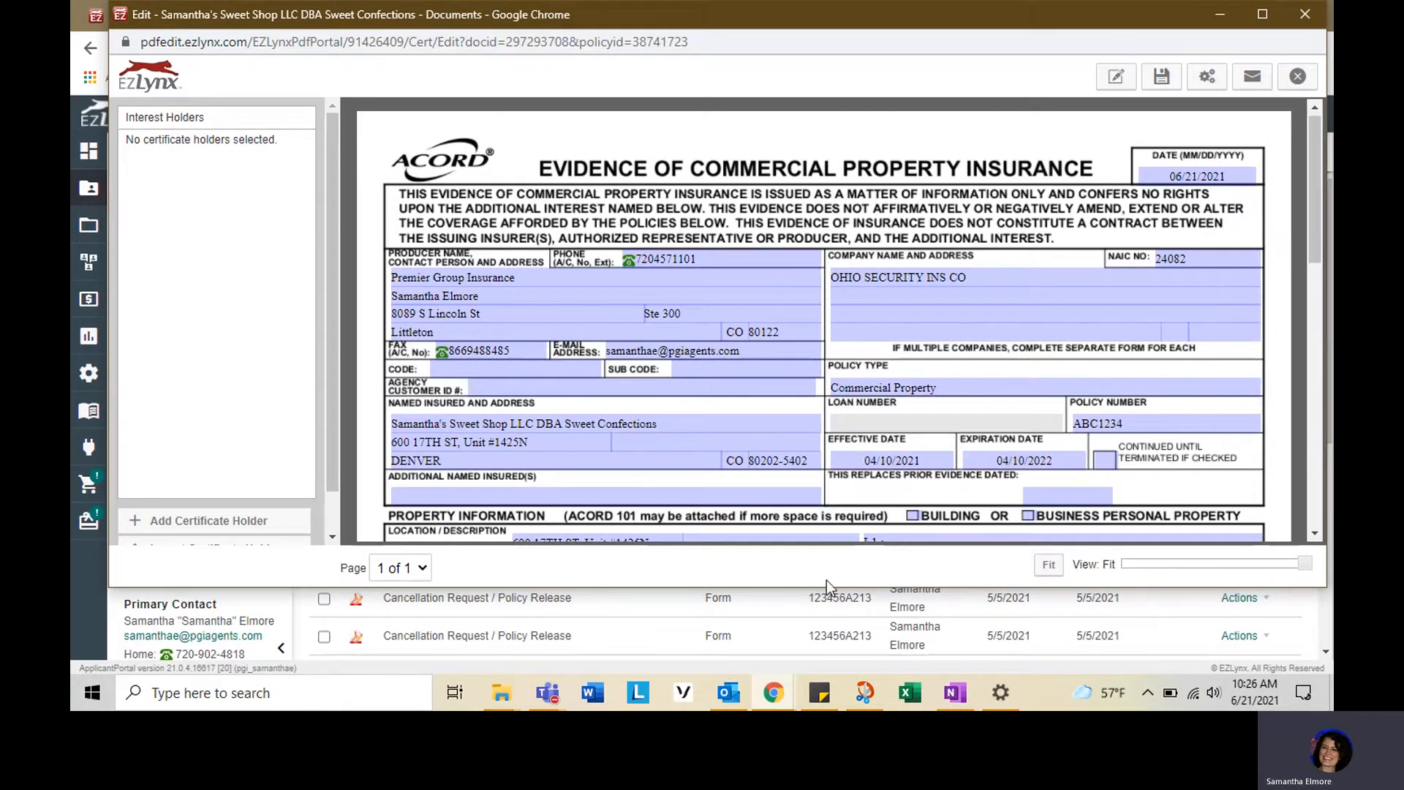
- Check both Building and Business Personal Property in the certificate's property information section
{"action": "left_click", "coordinate": [1263, 15]}
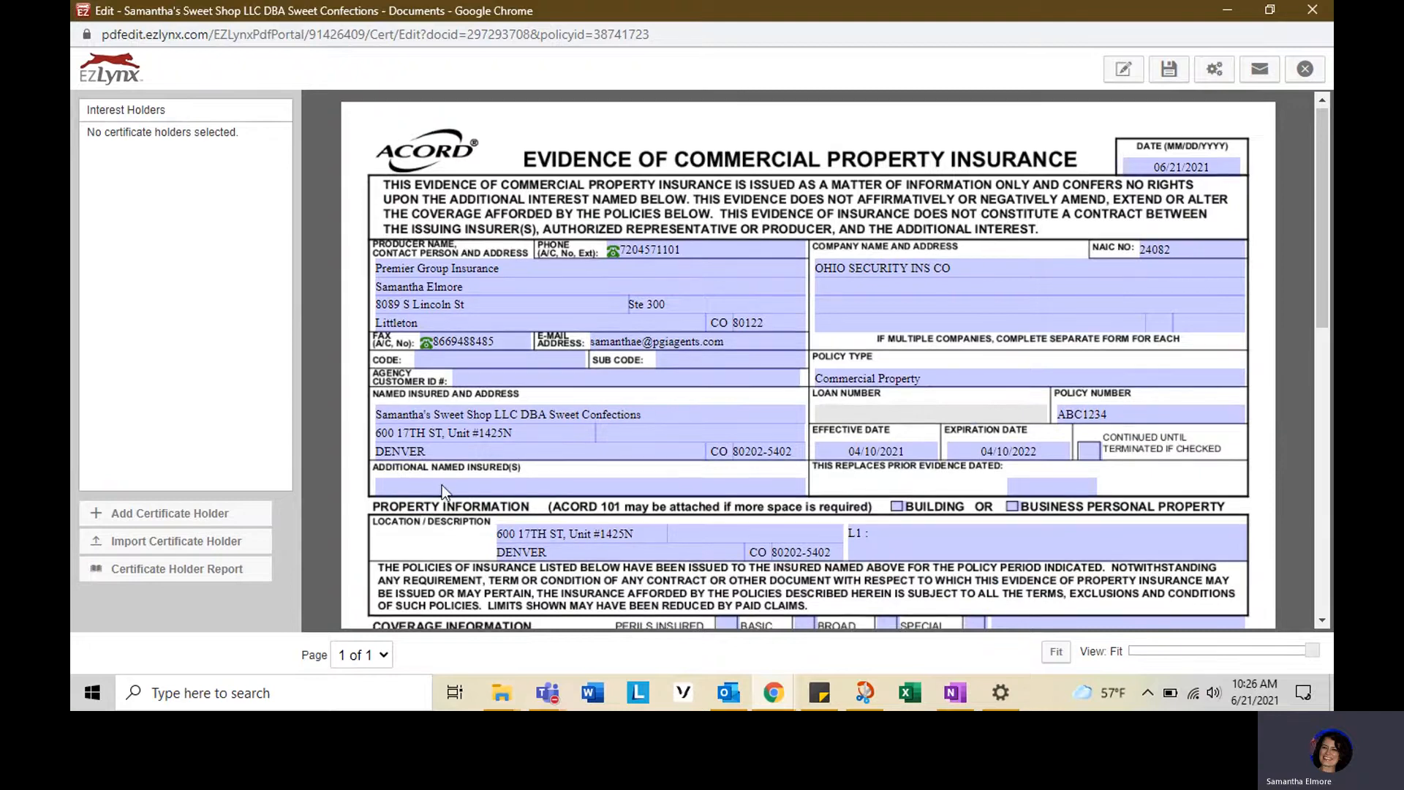
{"action": "scroll", "coordinate": [442, 485], "scroll_direction": "down", "scroll_amount": 1}
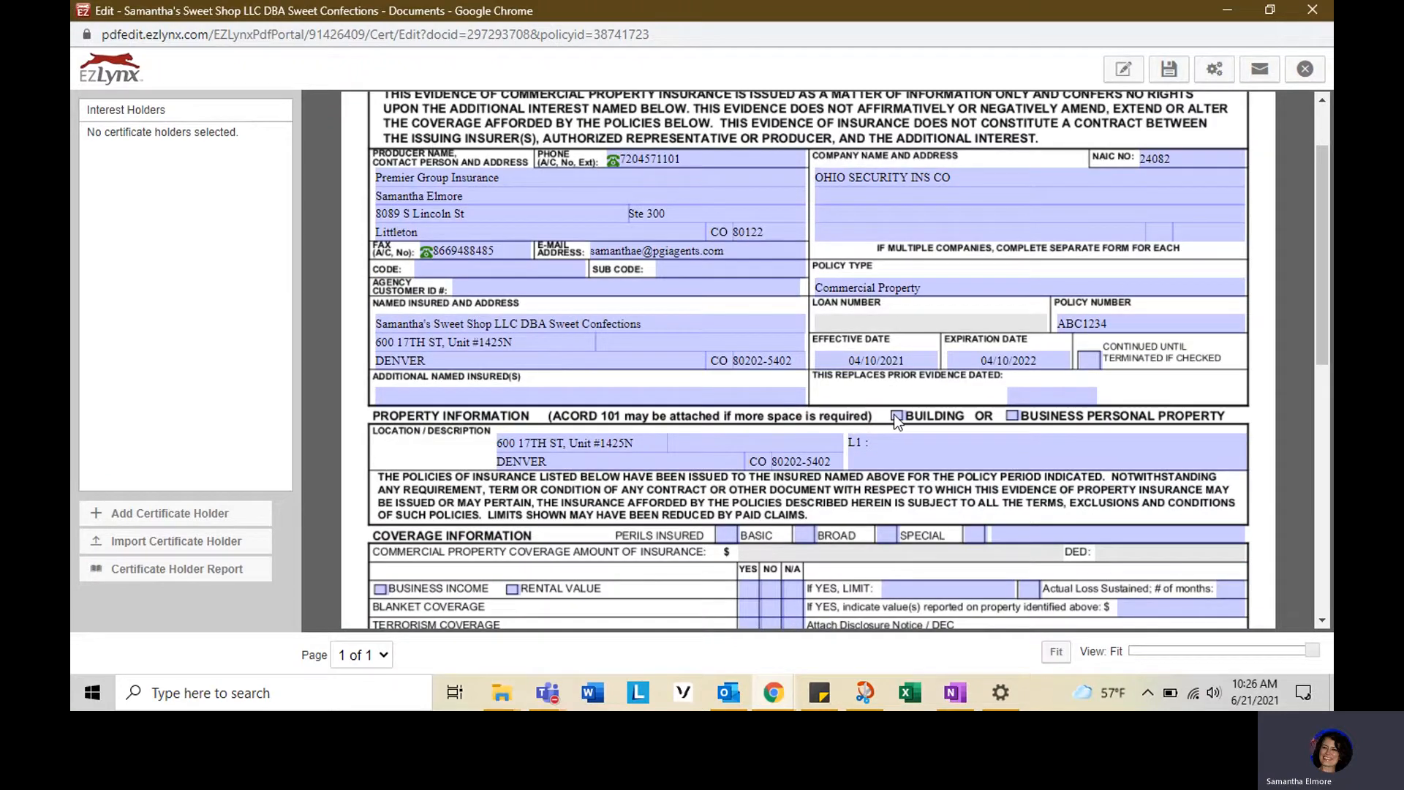
{"action": "left_click", "coordinate": [1012, 415]}
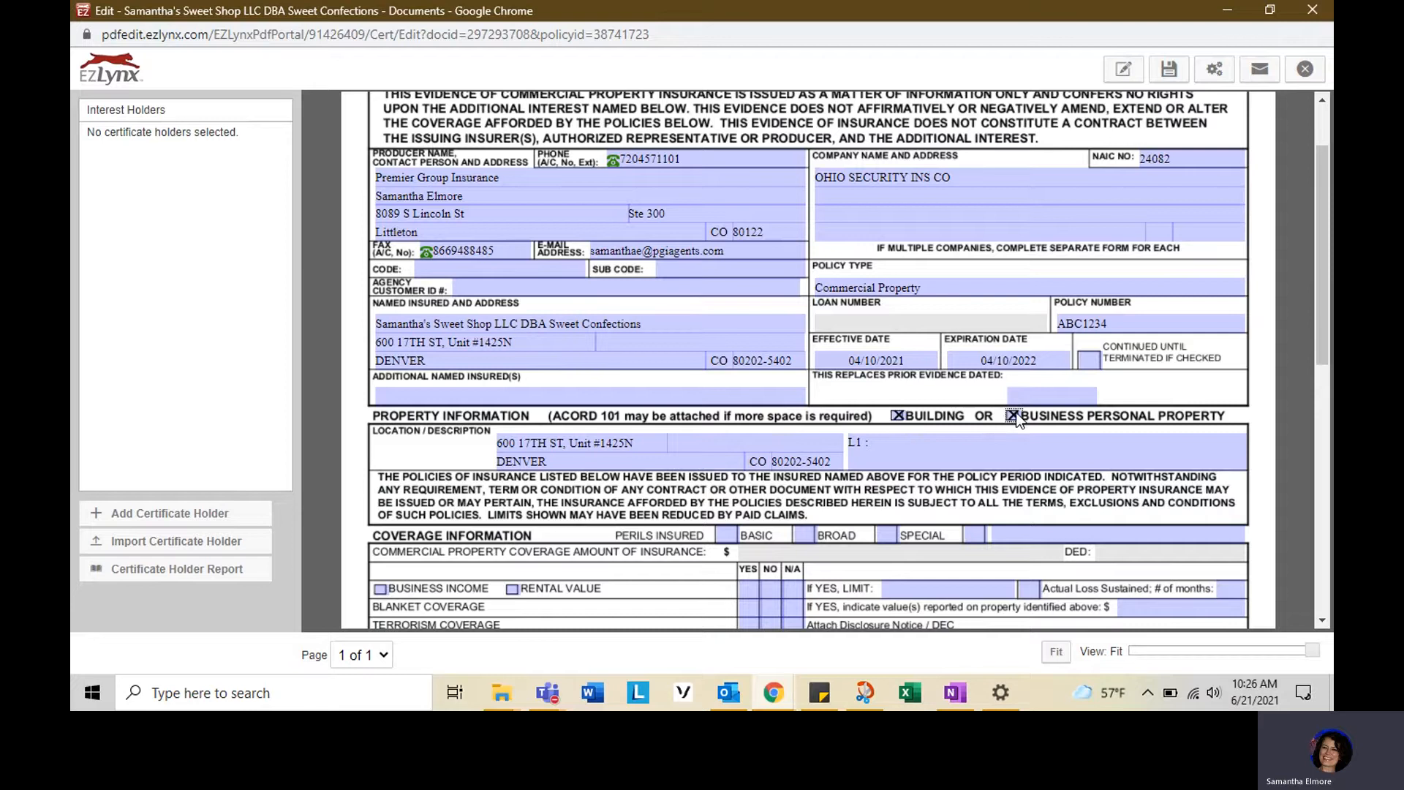
{"action": "left_click", "coordinate": [897, 415]}
- Mark the perils insured as Special in the coverage information
{"action": "scroll", "coordinate": [510, 405], "scroll_direction": "down", "scroll_amount": 2}
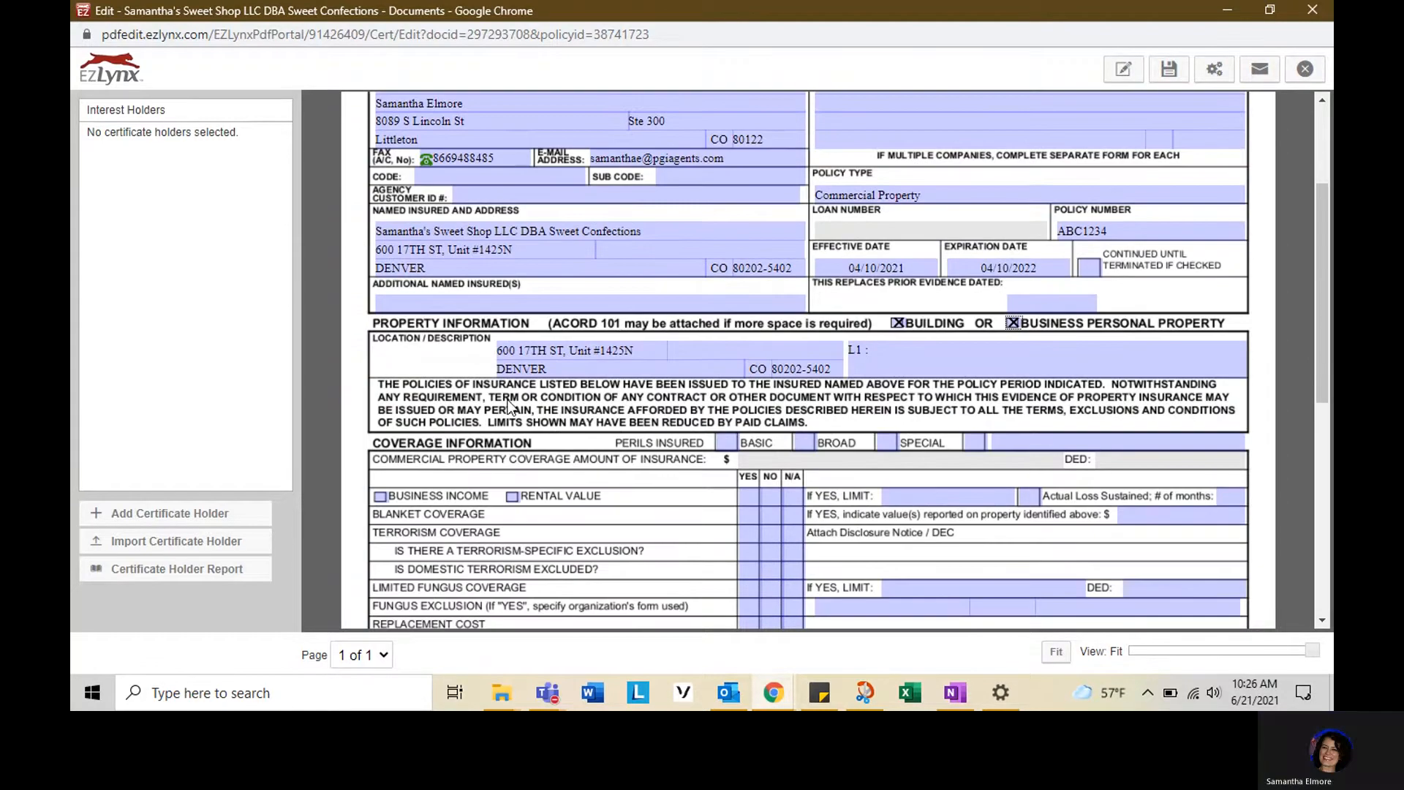
{"action": "left_click", "coordinate": [977, 348]}
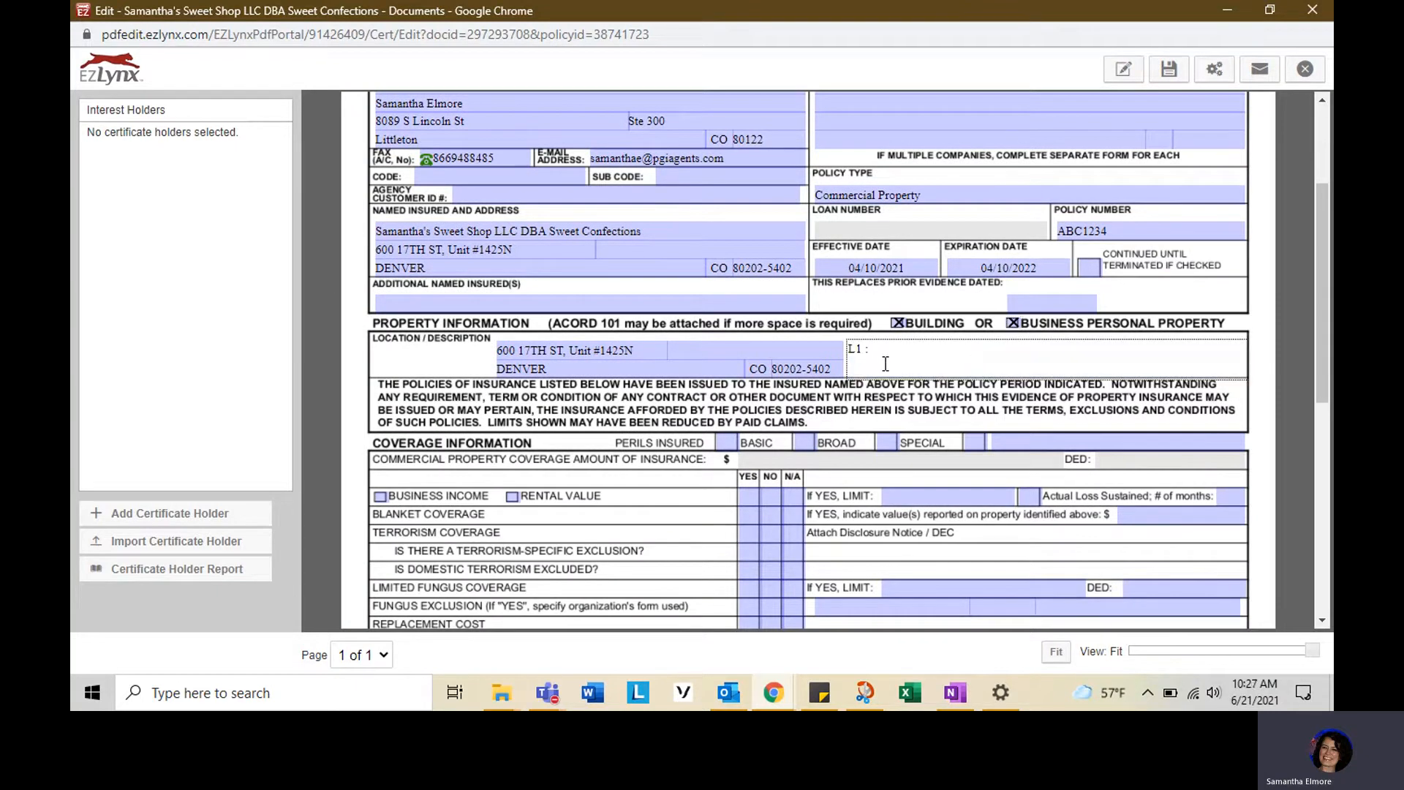
{"action": "scroll", "coordinate": [873, 356], "scroll_direction": "down", "scroll_amount": 3}
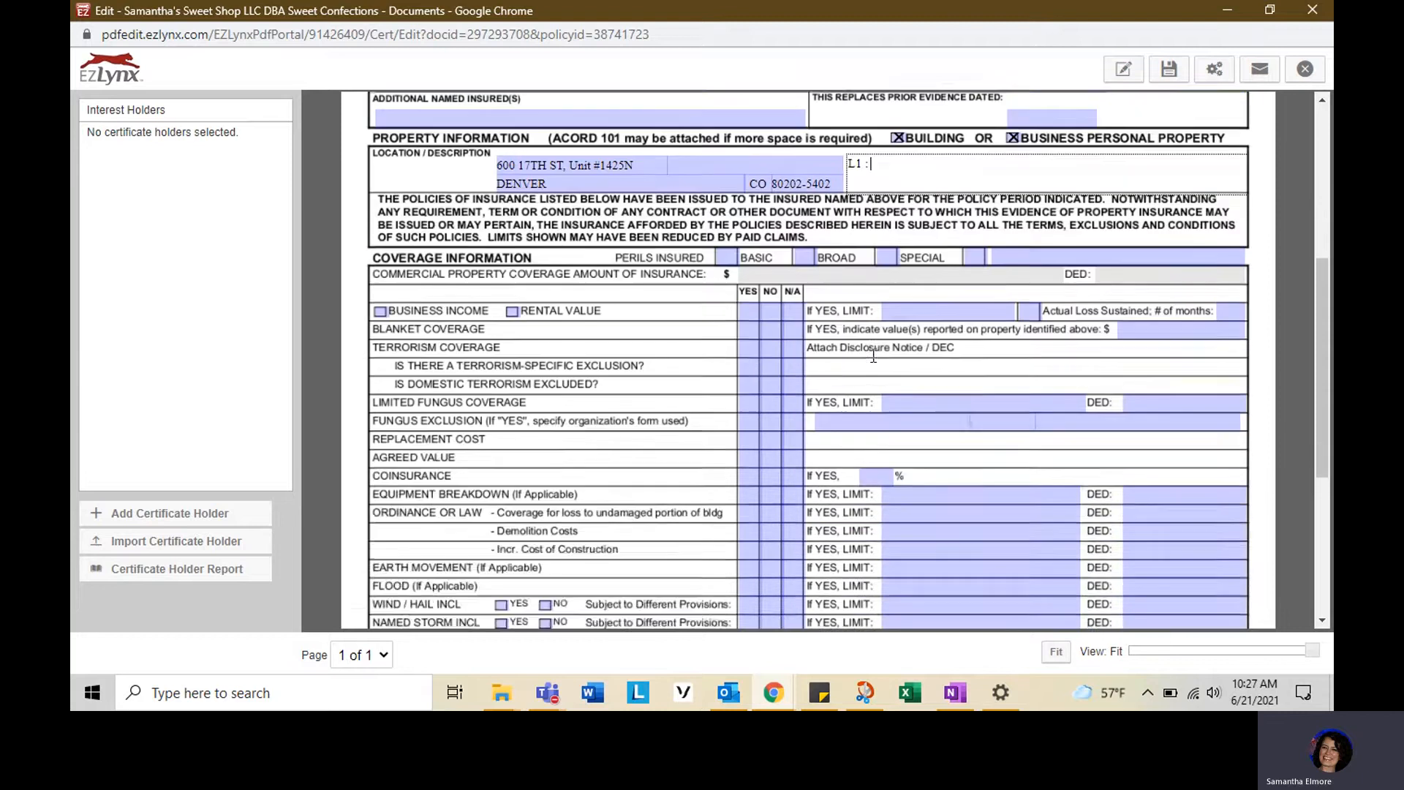
{"action": "scroll", "coordinate": [873, 357], "scroll_direction": "up", "scroll_amount": 2}
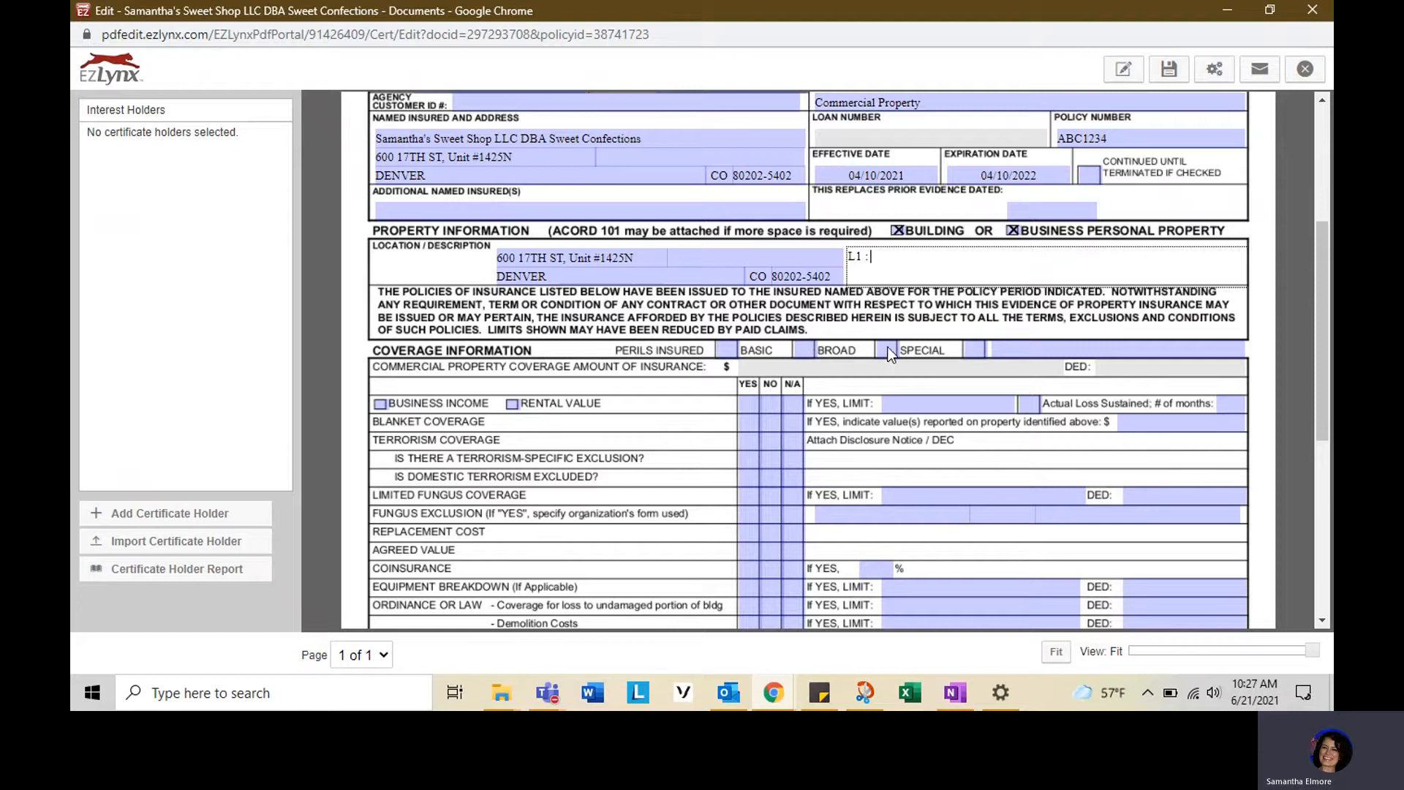
{"action": "left_click", "coordinate": [893, 349]}
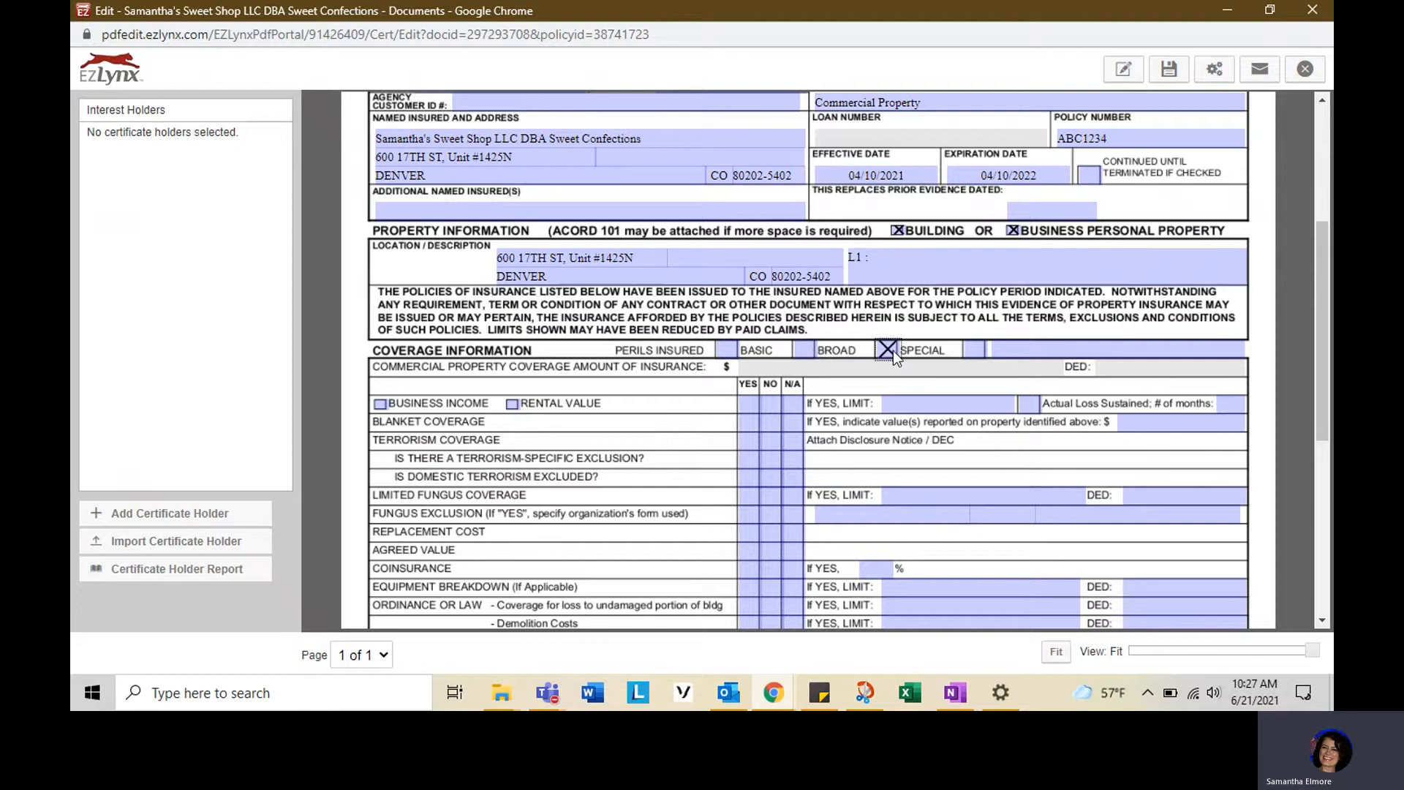
- Check Business Income and answer No for that coverage row
{"action": "scroll", "coordinate": [752, 413], "scroll_direction": "down", "scroll_amount": 3}
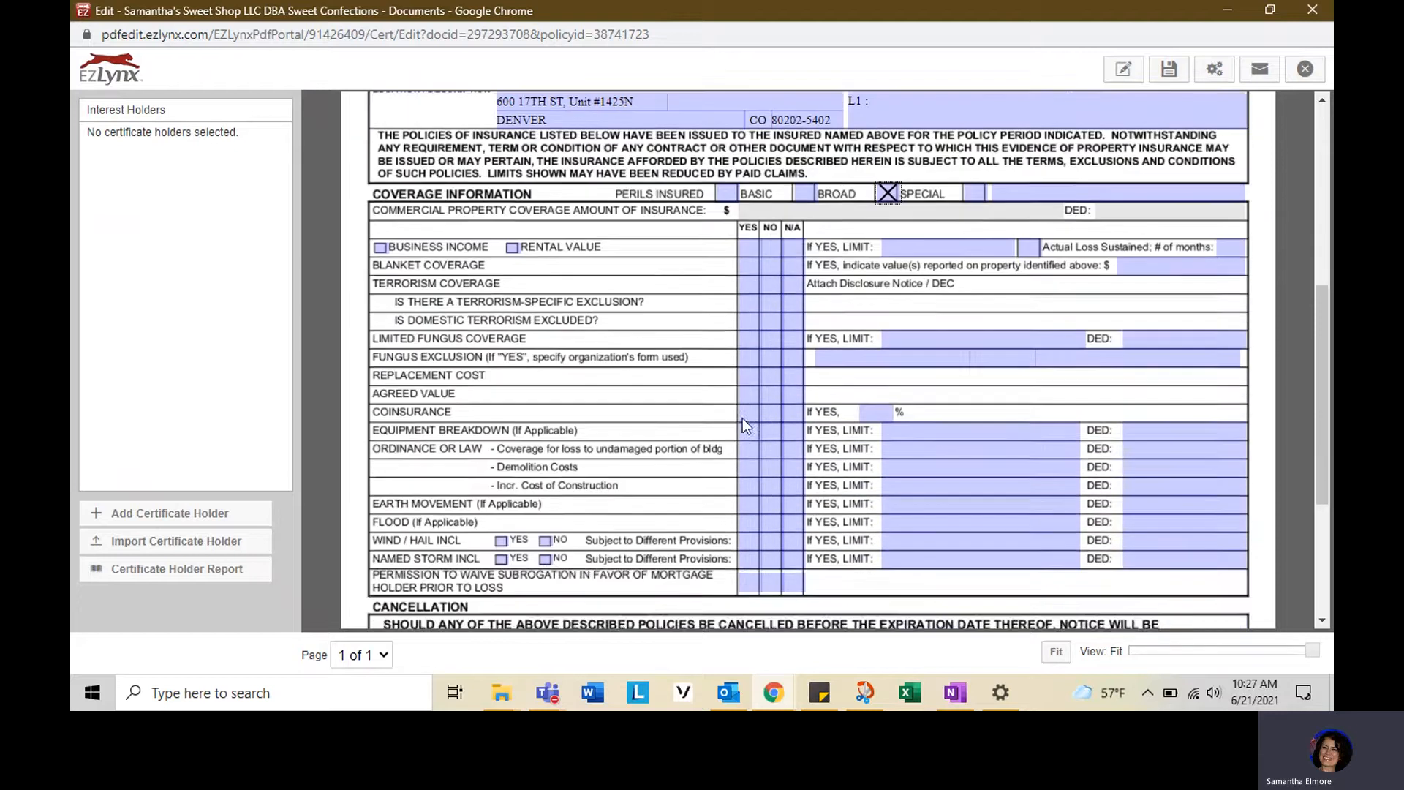
{"action": "scroll", "coordinate": [744, 424], "scroll_direction": "down", "scroll_amount": 2}
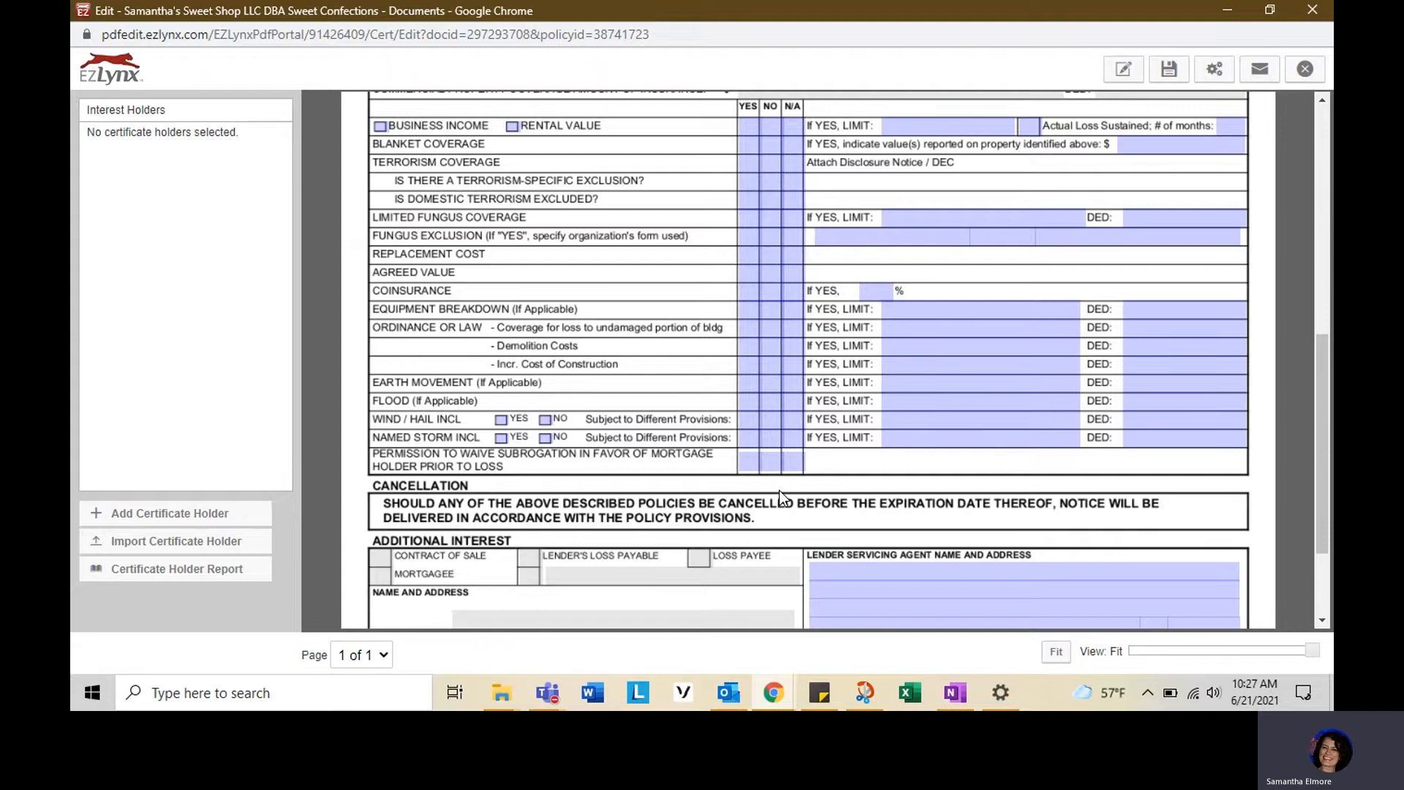
{"action": "scroll", "coordinate": [607, 208], "scroll_direction": "up", "scroll_amount": 3}
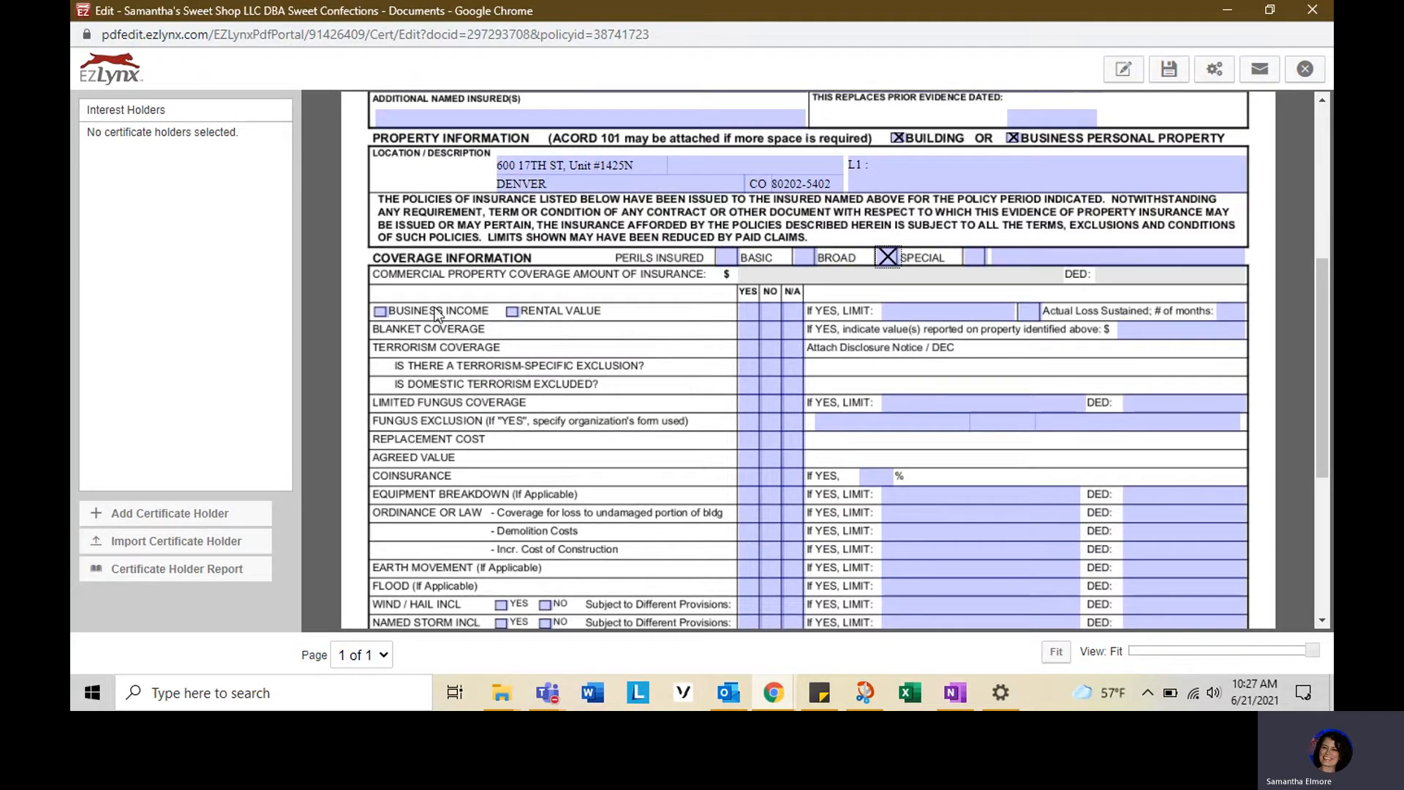
{"action": "left_click", "coordinate": [381, 312]}
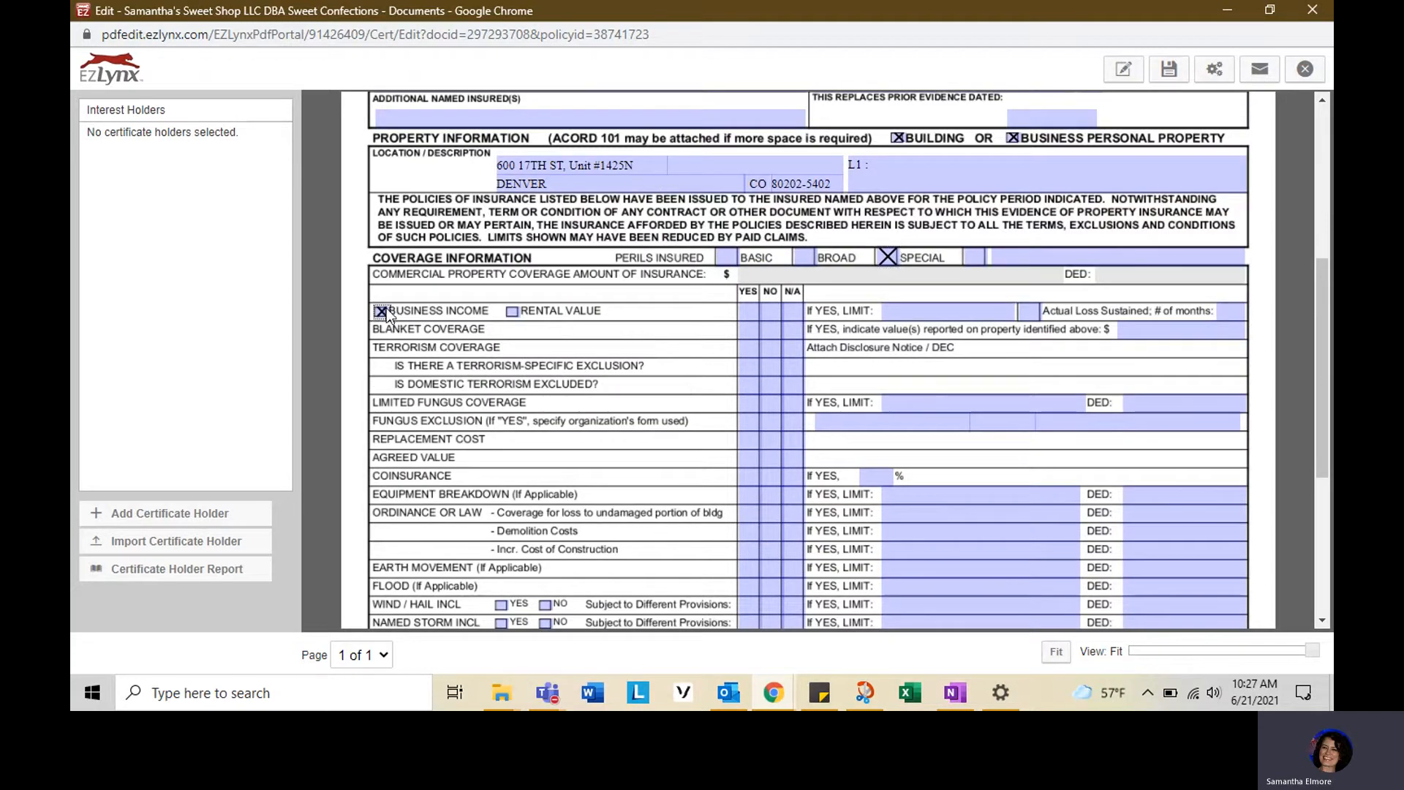
{"action": "left_click", "coordinate": [746, 310]}
{"action": "left_click", "coordinate": [770, 310]}
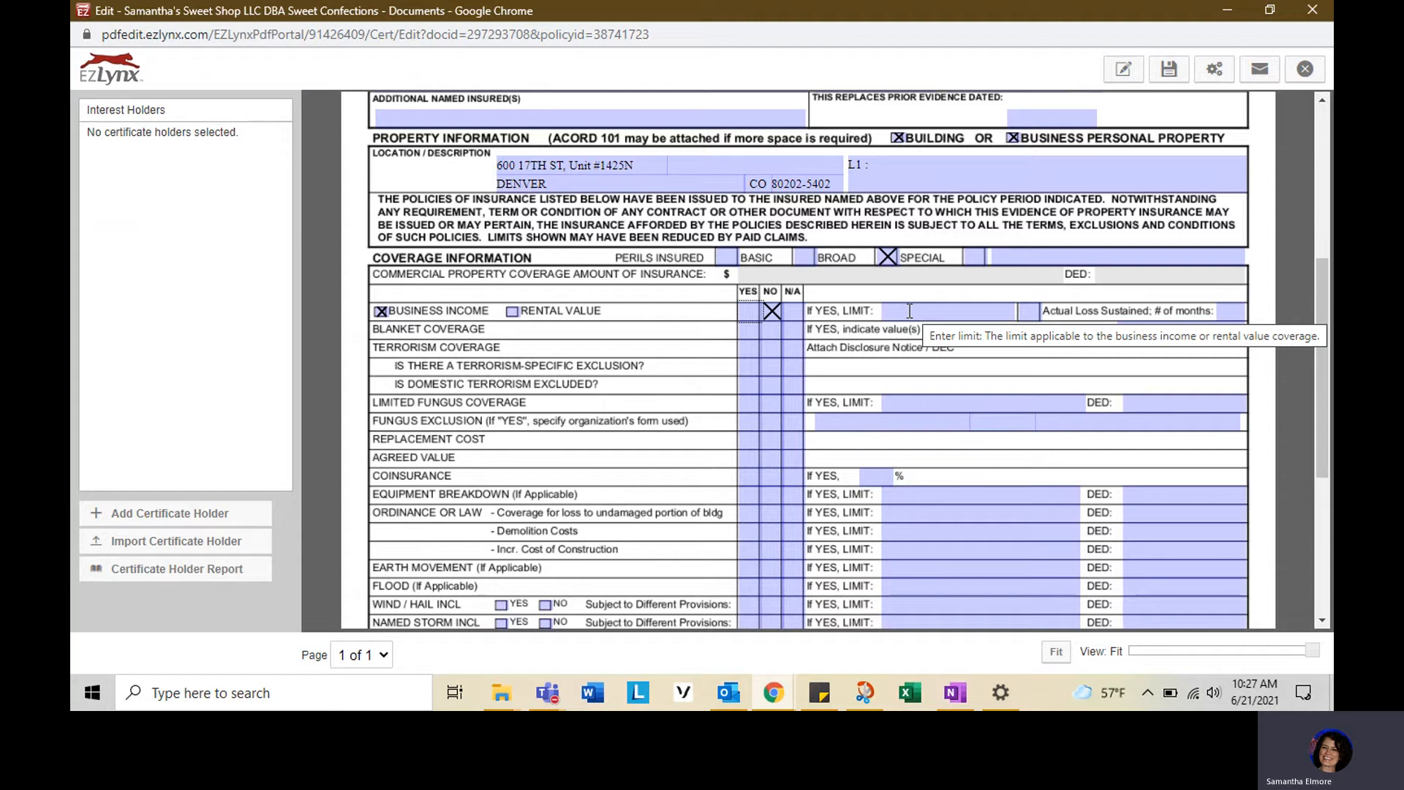
- Tick Actual Loss Sustained for business income and enter 18 months
{"action": "left_click", "coordinate": [1030, 313]}
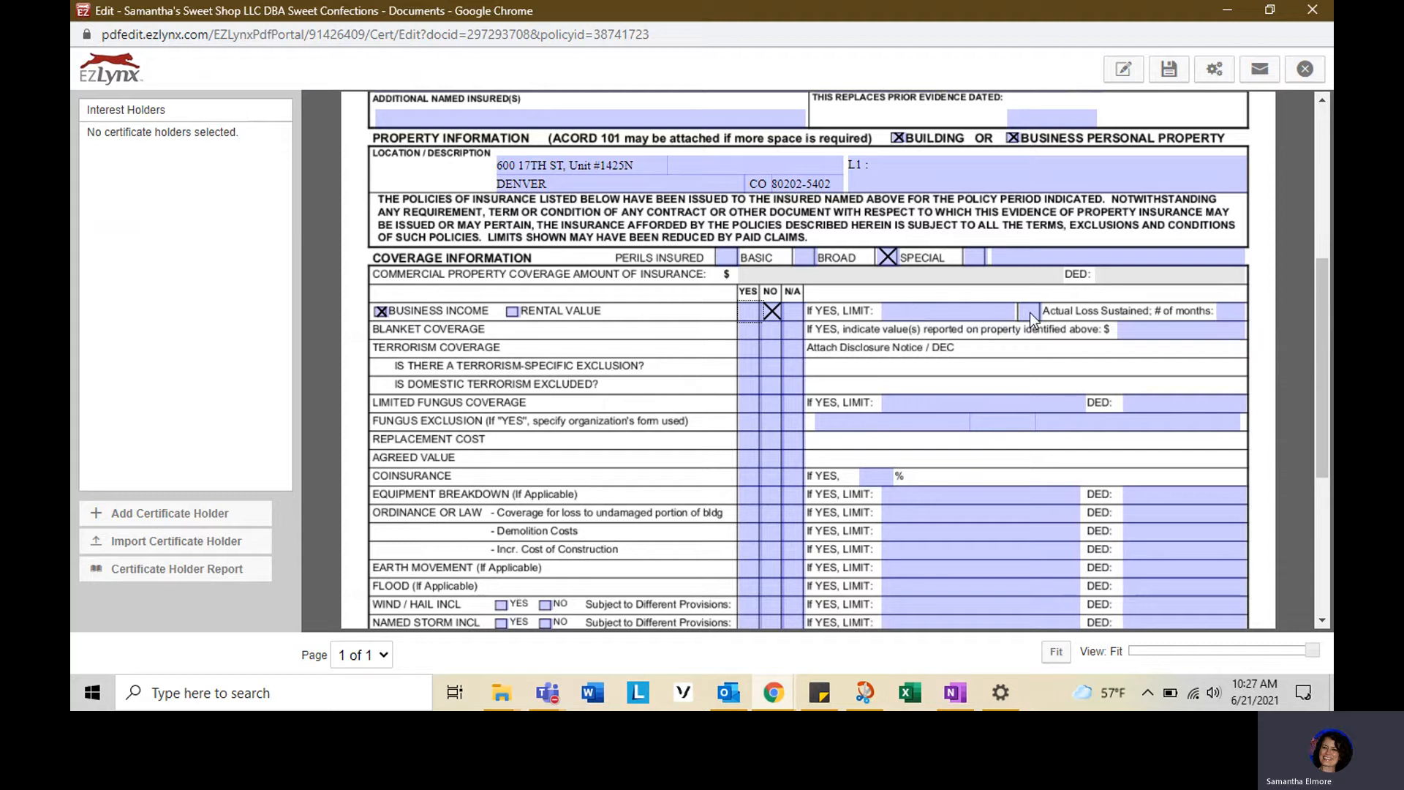
{"action": "left_click", "coordinate": [1238, 313]}
{"action": "type", "text": "1"}
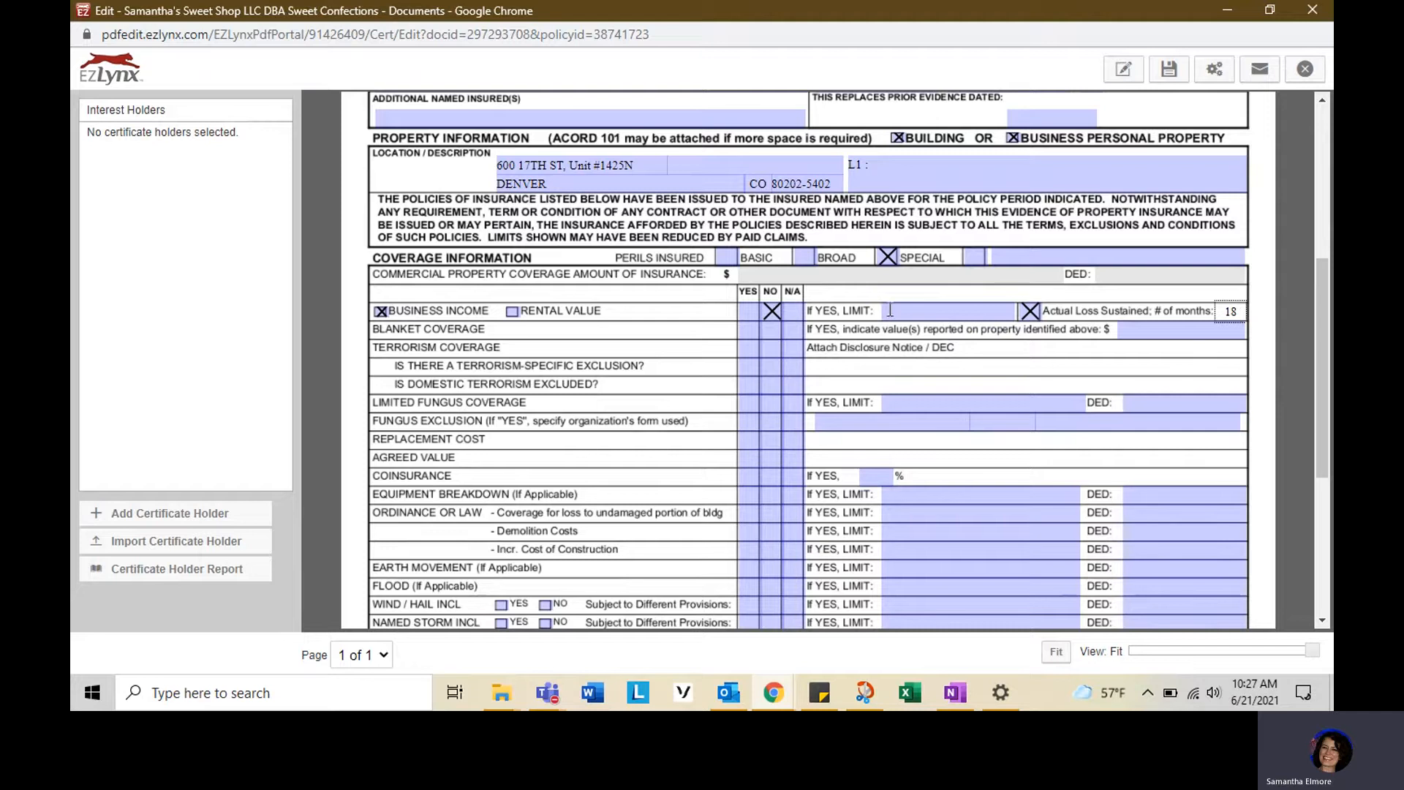
{"action": "type", "text": "8"}
- Answer No for Blanket and Terrorism Coverage, Yes for Replacement Cost, N/A for Agreed Value, and enter 80% coinsurance
{"action": "left_click", "coordinate": [776, 345]}
{"action": "left_click", "coordinate": [775, 328]}
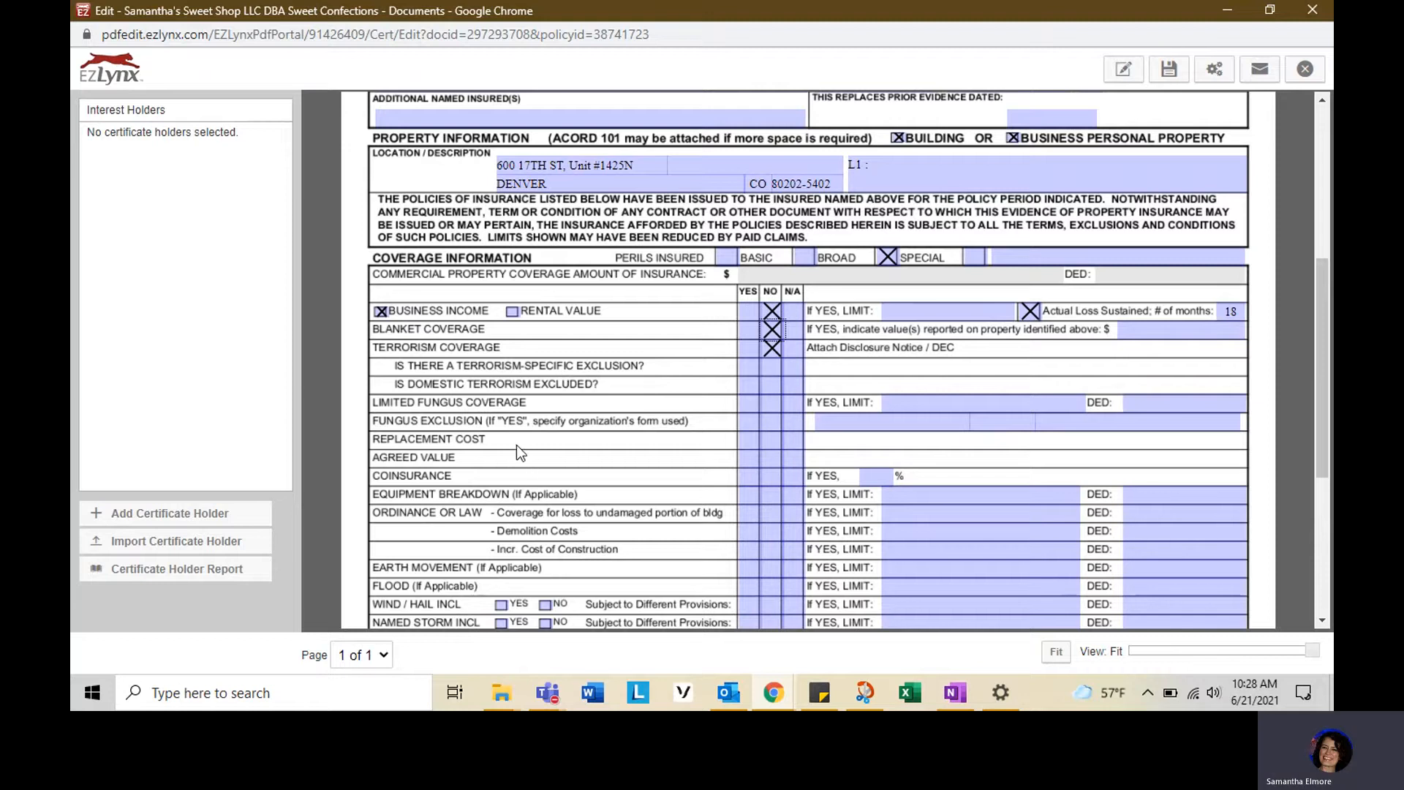
{"action": "left_click", "coordinate": [748, 438]}
{"action": "left_click", "coordinate": [787, 458]}
{"action": "left_click", "coordinate": [881, 477]}
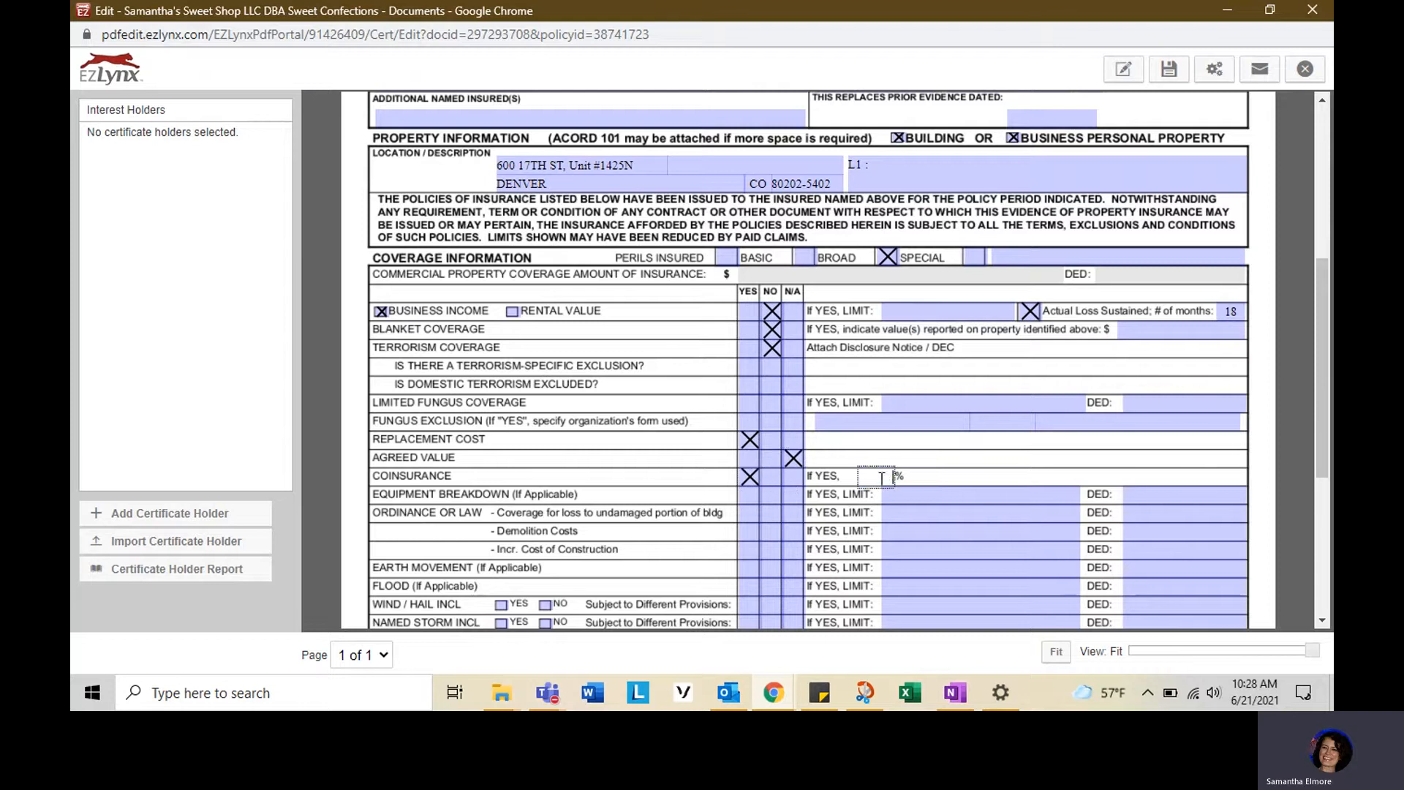
{"action": "type", "text": "80"}
- Mark Equipment Breakdown Yes with limit INCLUDED and a 2,500 deductible
{"action": "scroll", "coordinate": [578, 517], "scroll_direction": "down", "scroll_amount": 1}
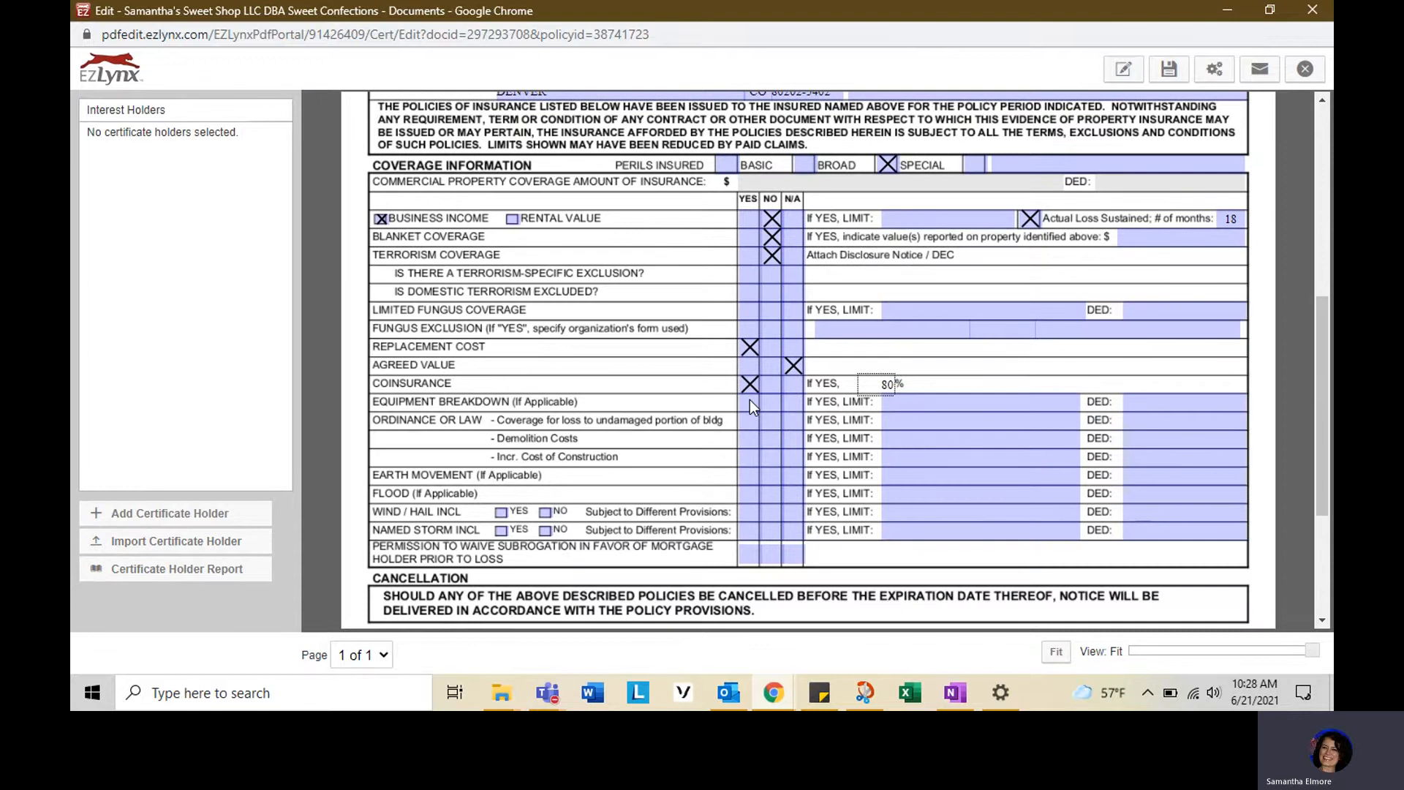
{"action": "left_click", "coordinate": [749, 401]}
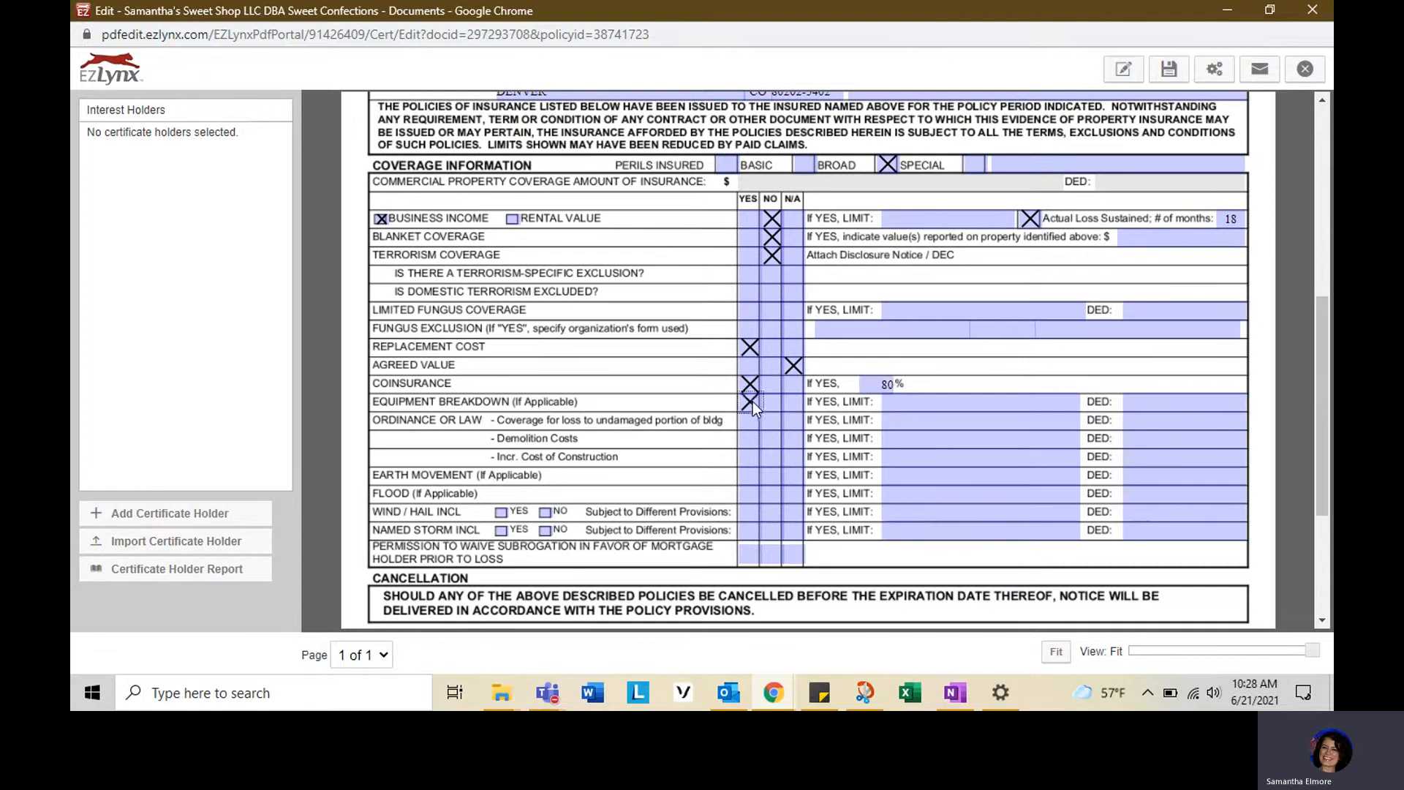
{"action": "left_click", "coordinate": [946, 404]}
{"action": "type", "text": "INCLUDE"}
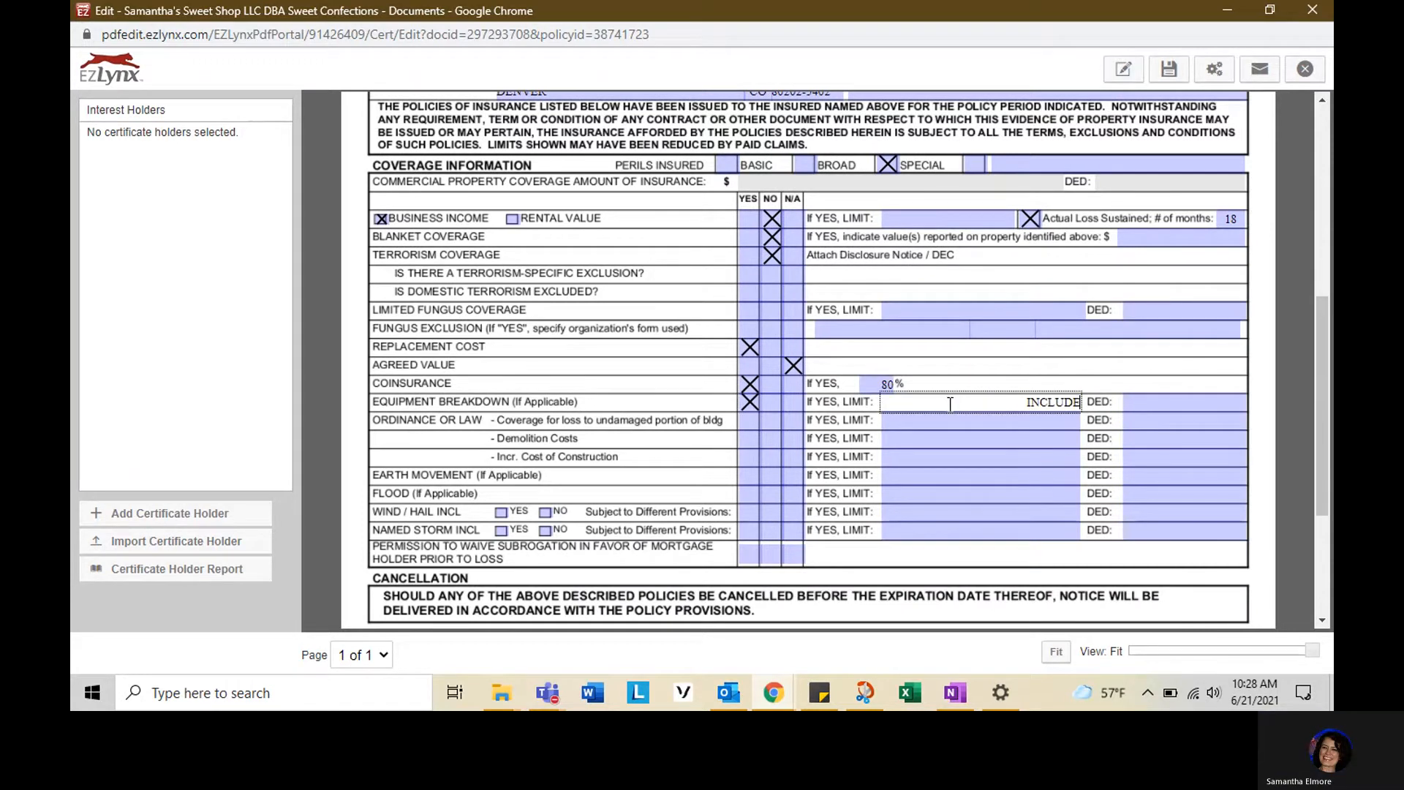
{"action": "type", "text": "D"}
{"action": "left_click", "coordinate": [1154, 410]}
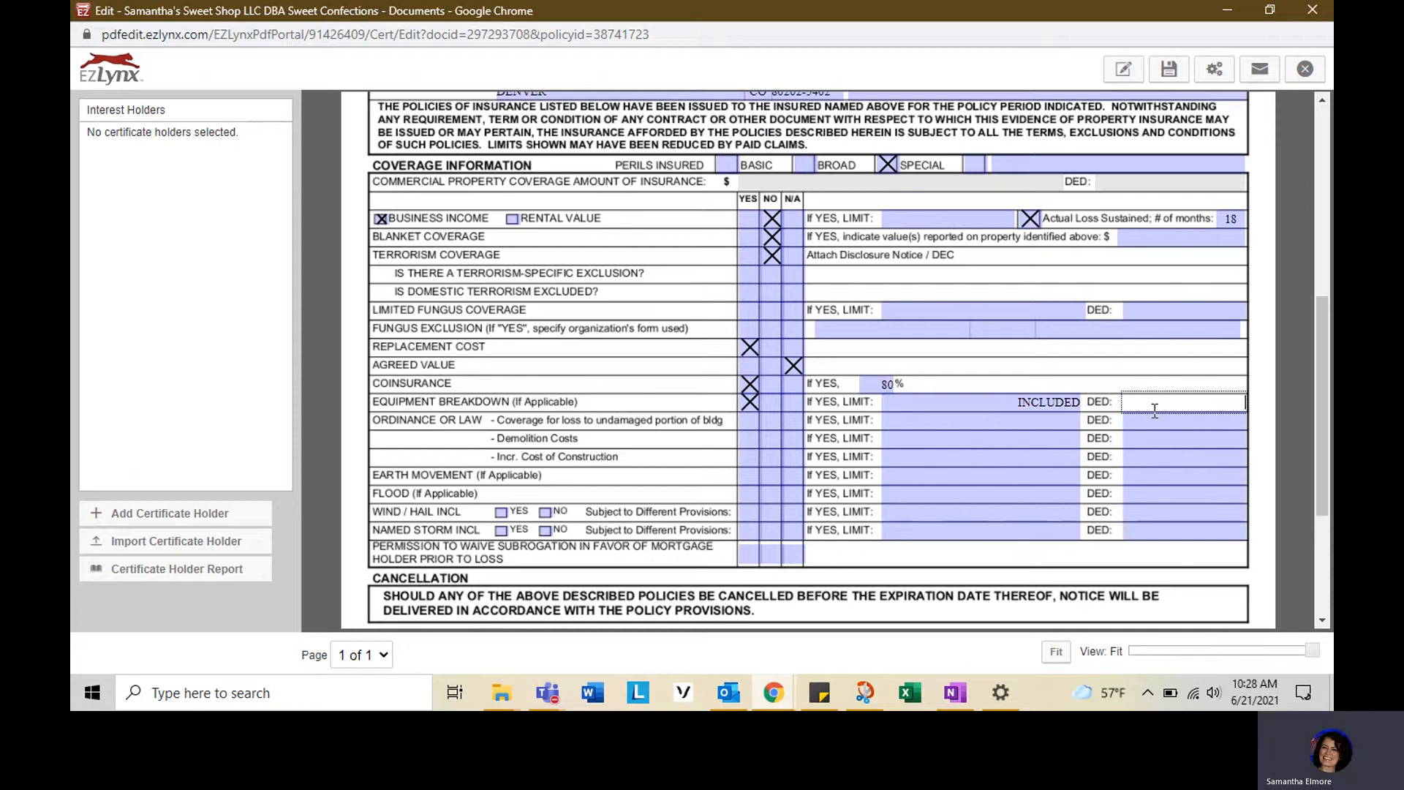
{"action": "type", "text": "2,"}
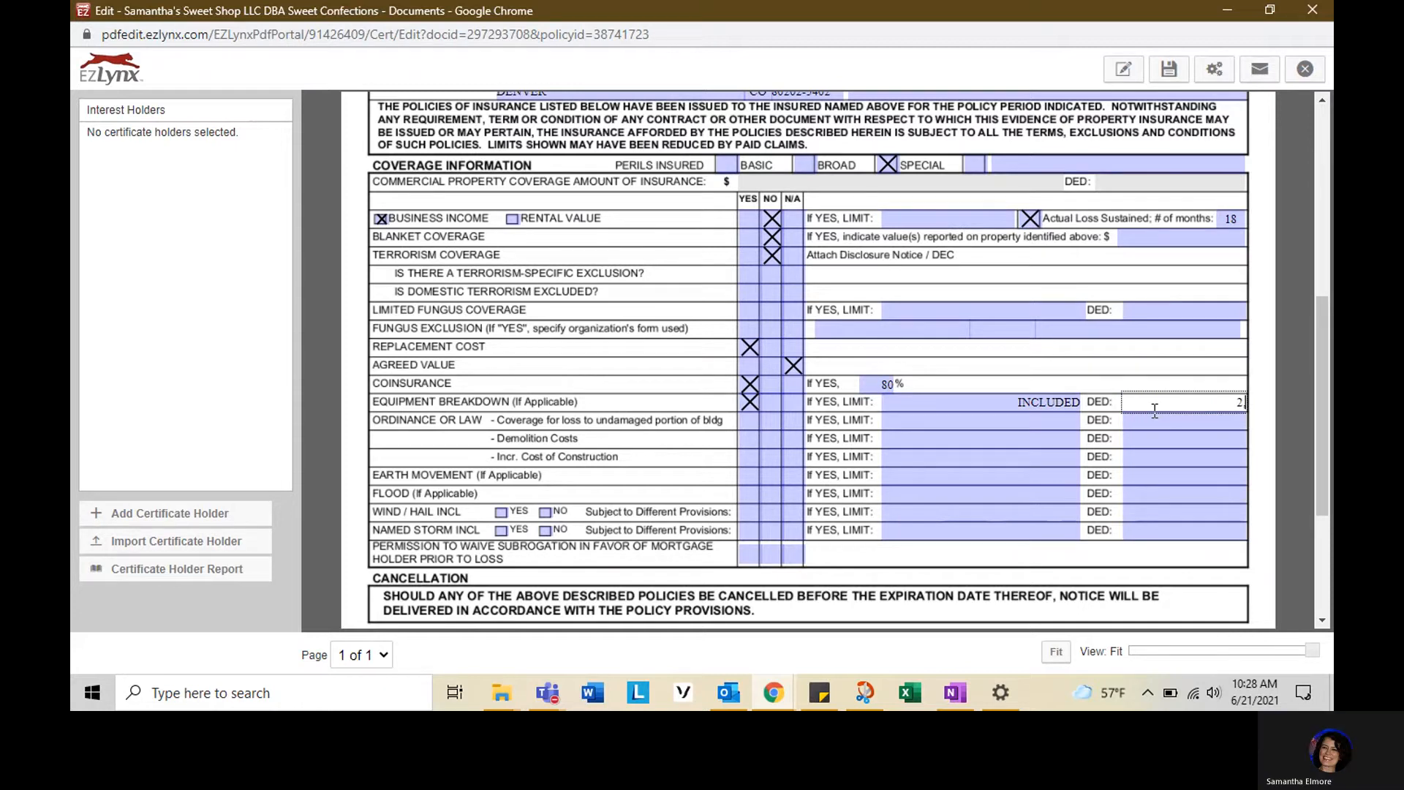
{"action": "type", "text": "500"}
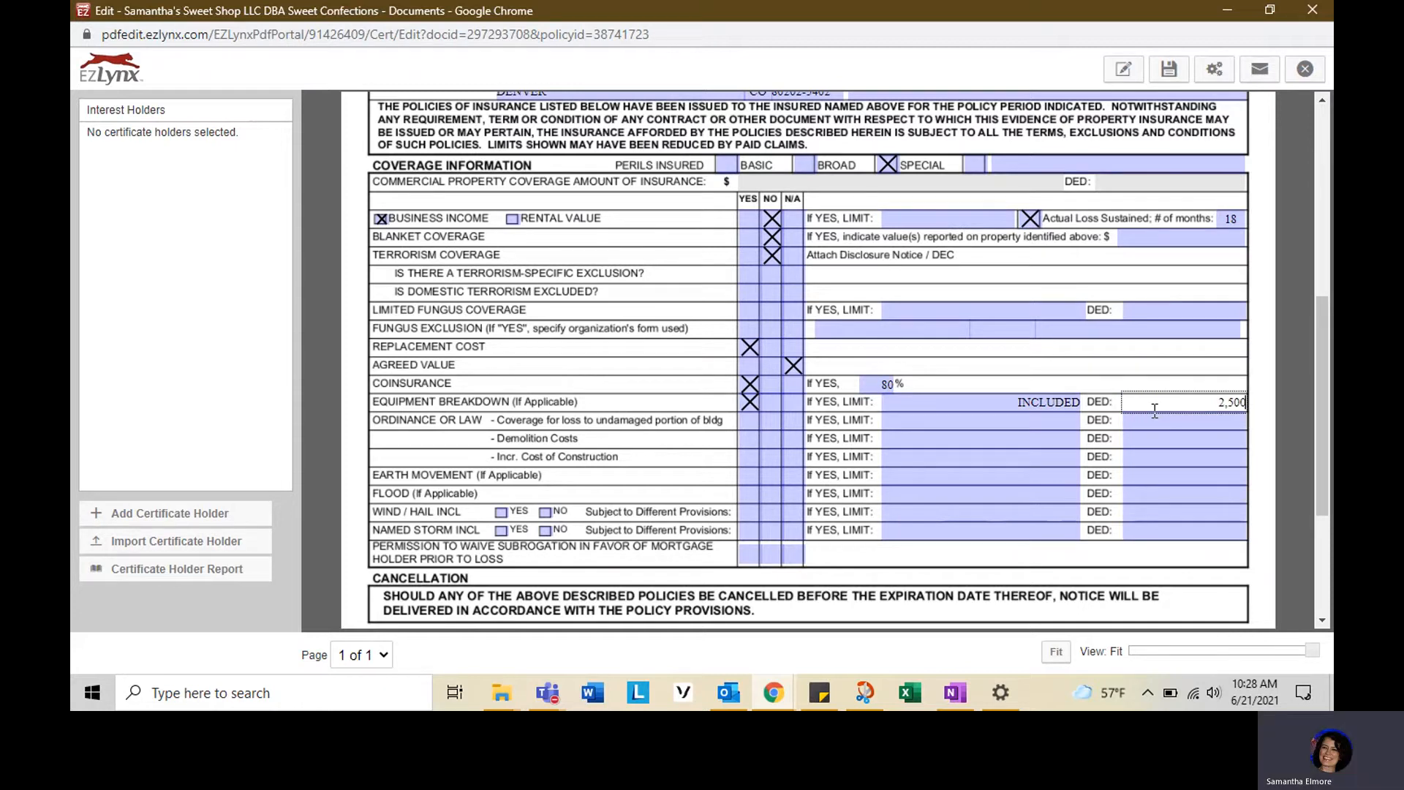
- Mark ordinance coverage for the undamaged portion Yes with limit INCLUDED and a 2,500 deductible
{"action": "left_click", "coordinate": [749, 423]}
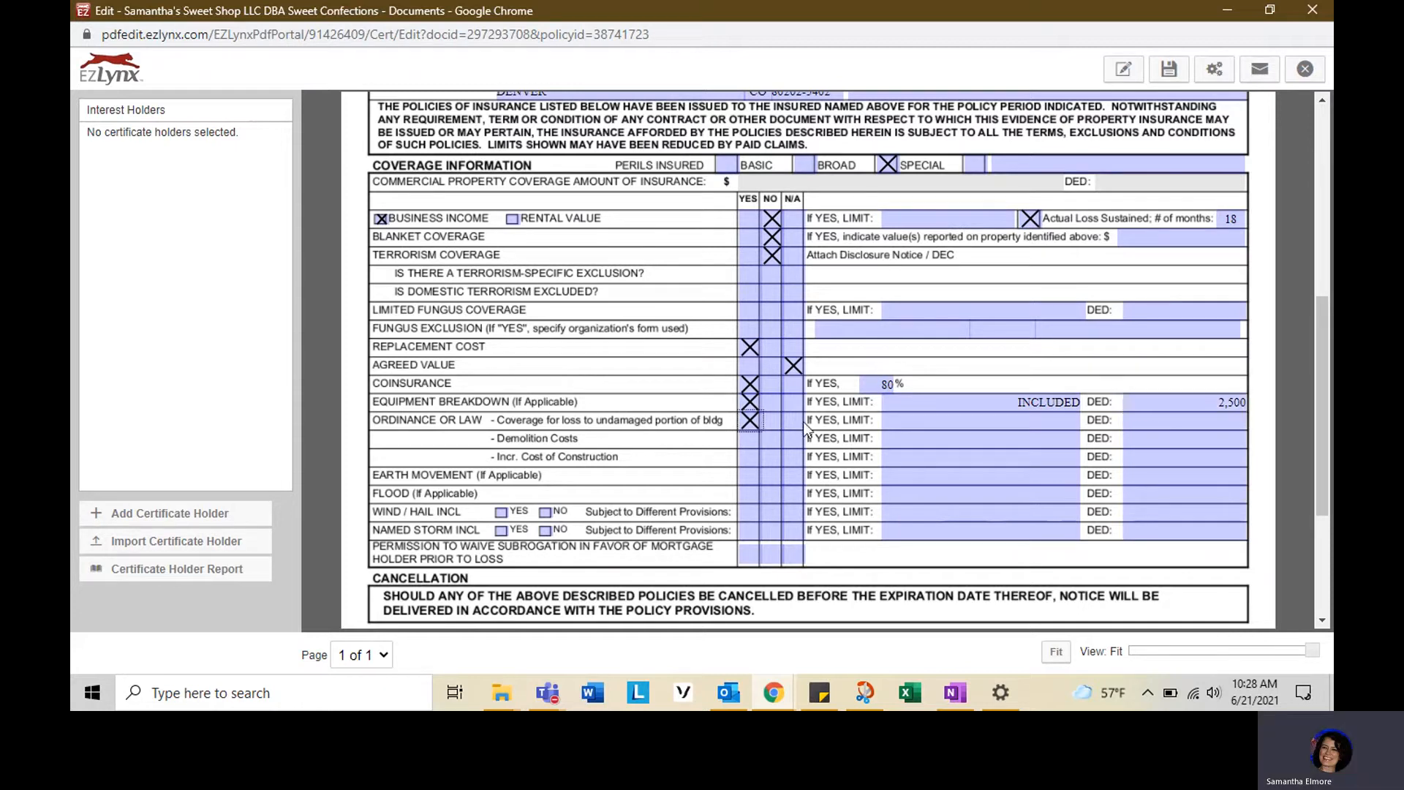
{"action": "left_click", "coordinate": [904, 417]}
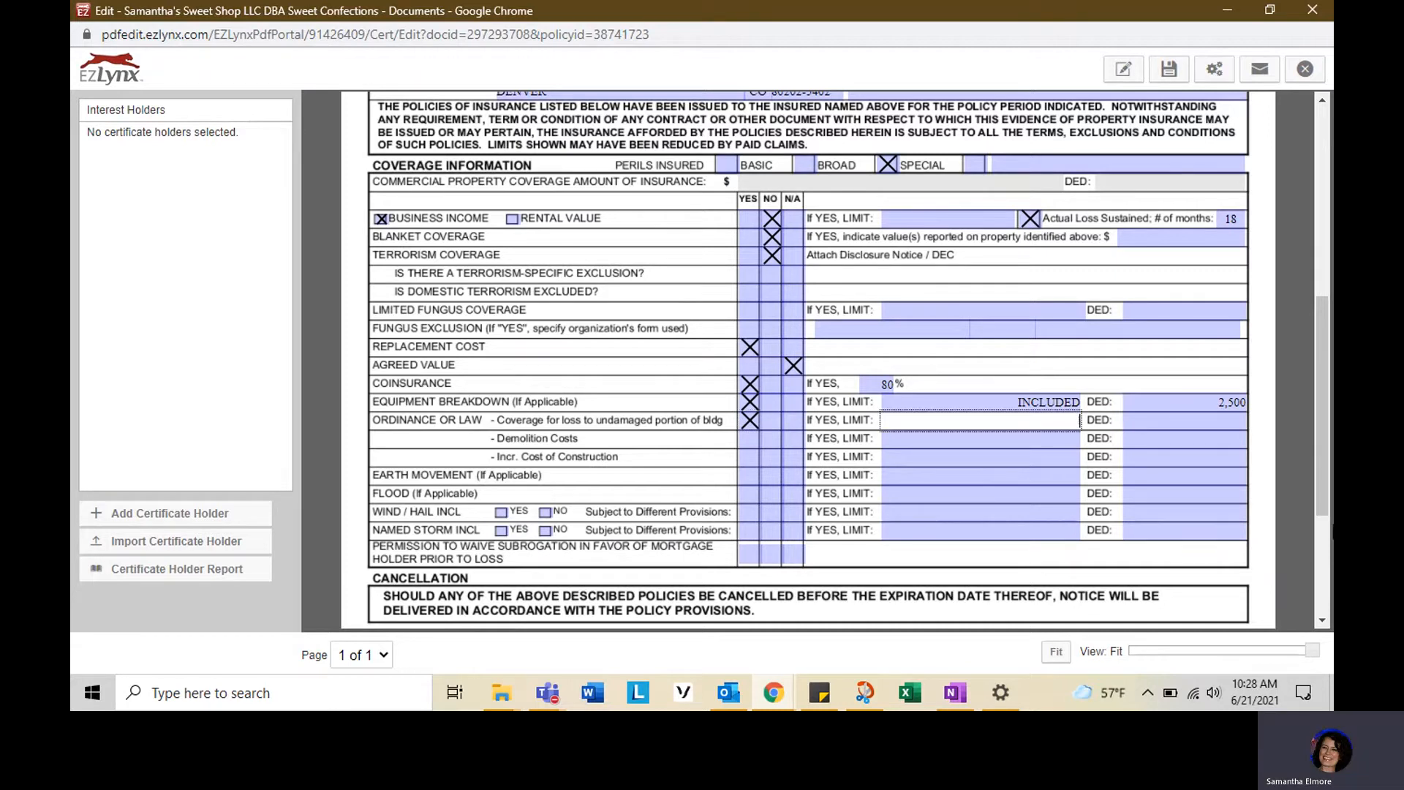
{"action": "type", "text": "INCLUDED"}
{"action": "key", "text": "Tab"}
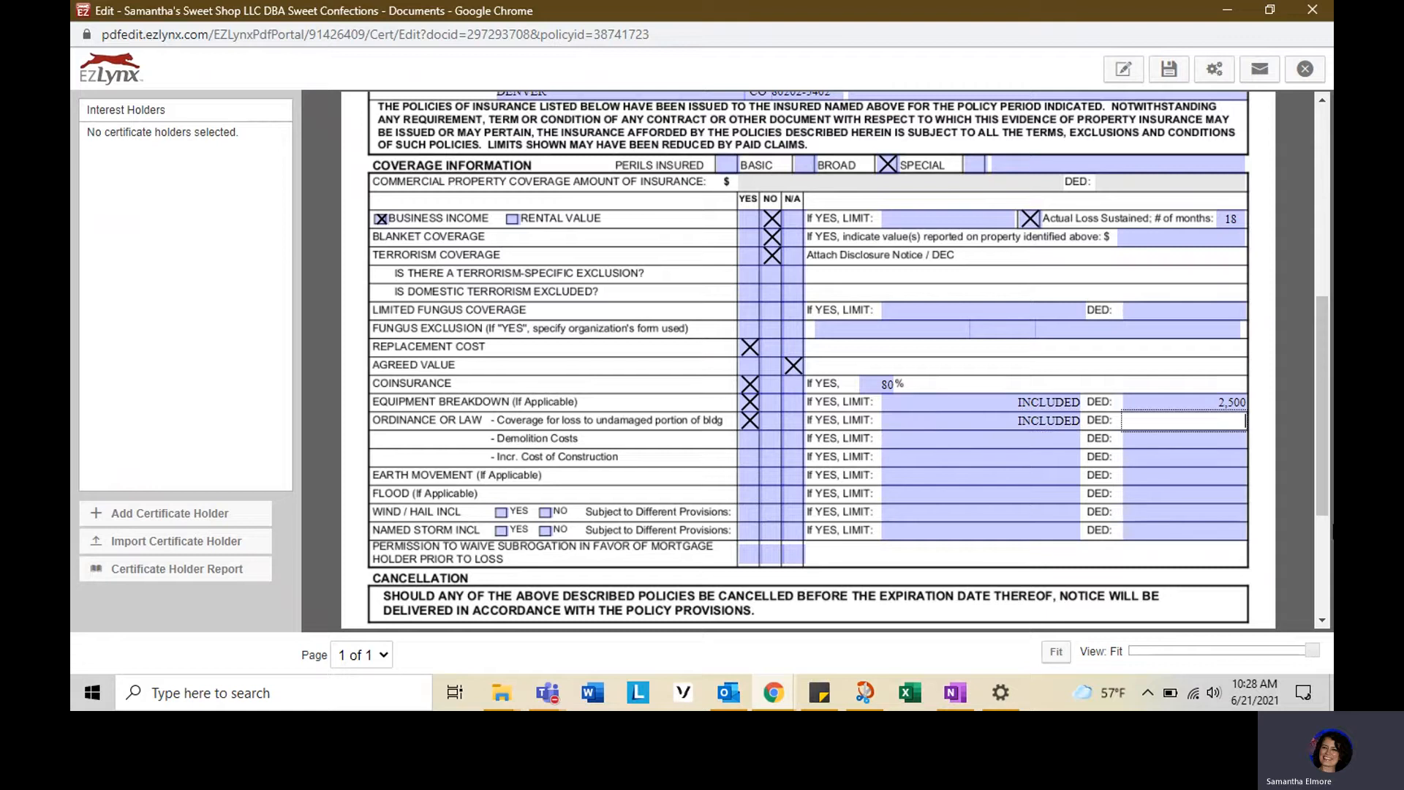
{"action": "type", "text": "2"}
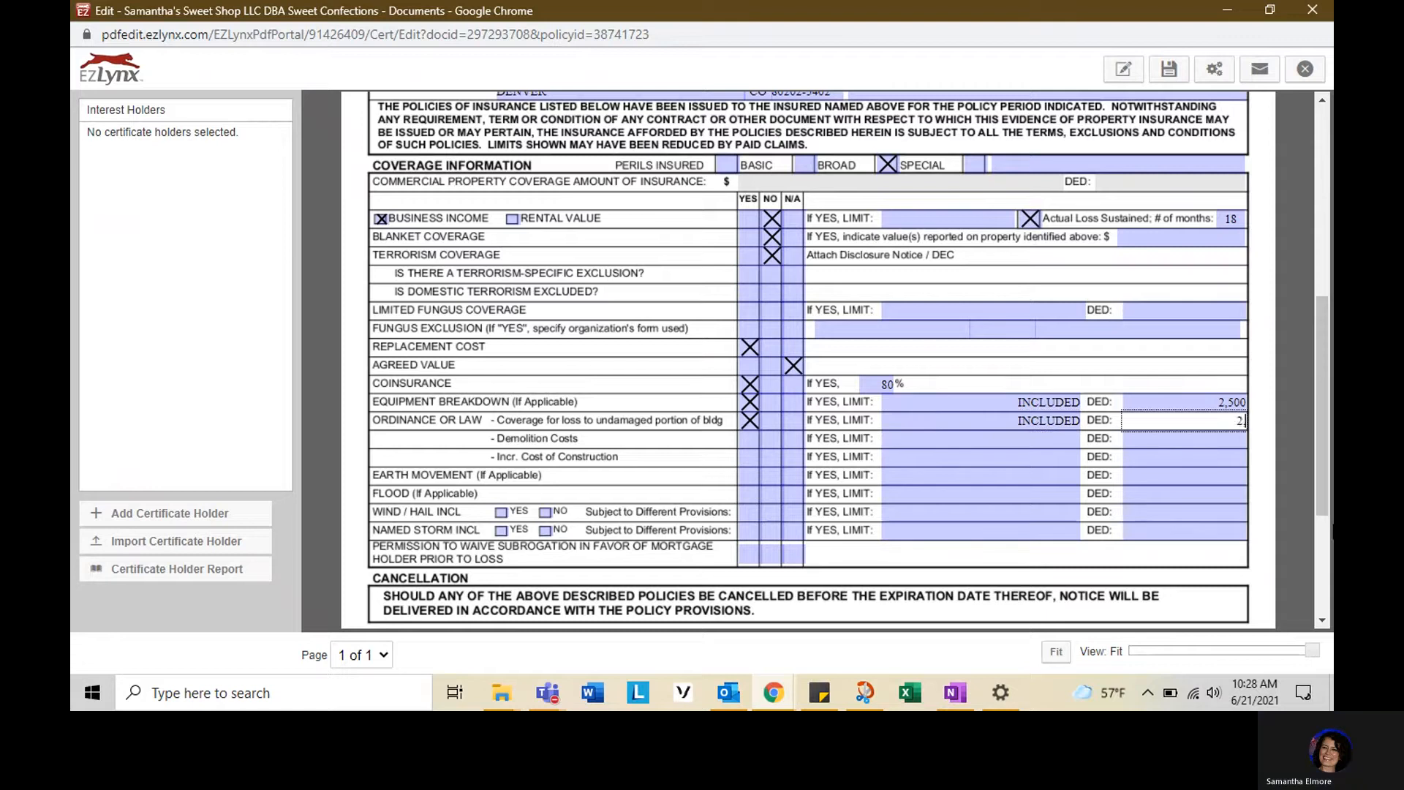
{"action": "type", "text": ",500"}
- Enter a 100,000 limit for Demolition Costs and mark that row Yes
{"action": "left_click", "coordinate": [1028, 441]}
{"action": "type", "text": "100,000"}
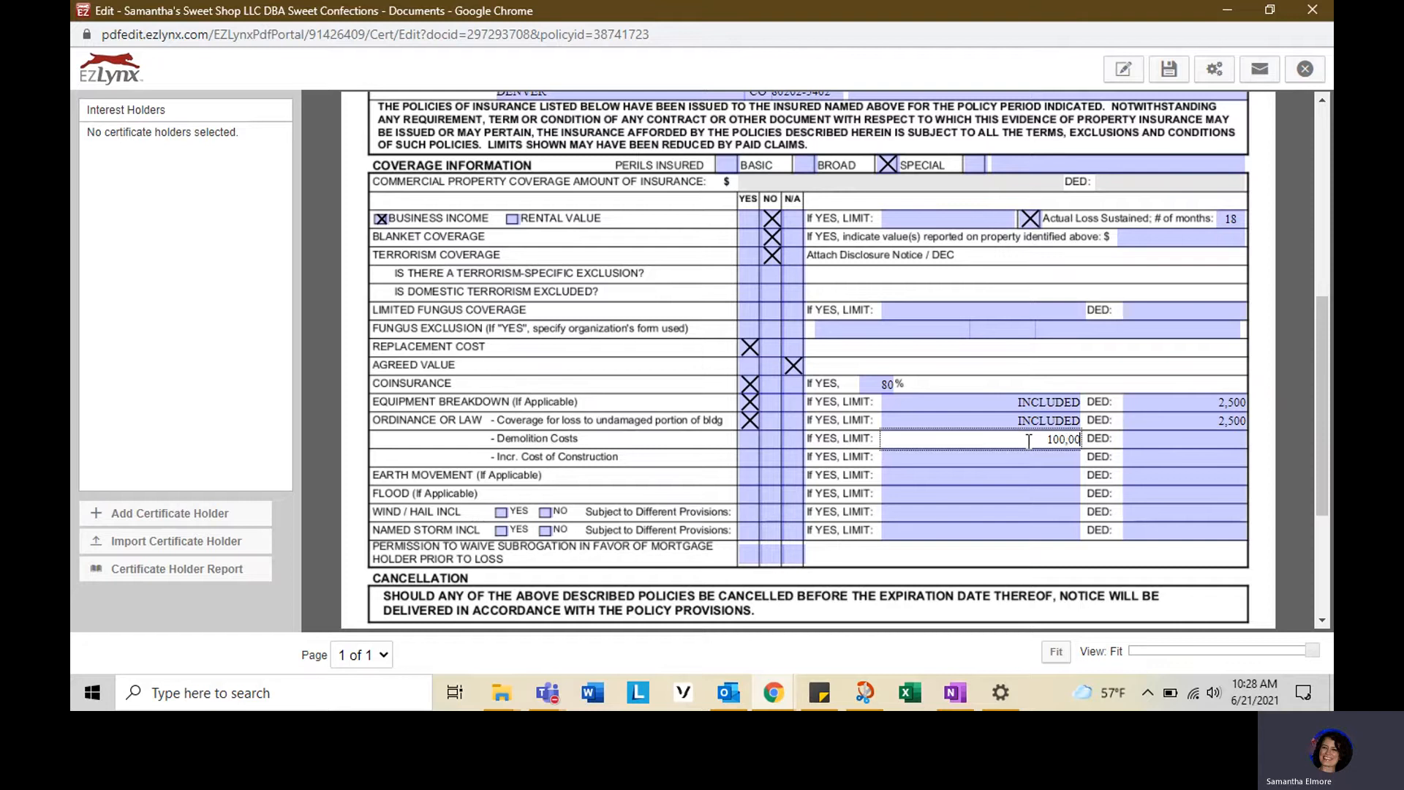
{"action": "left_click", "coordinate": [749, 439]}
- Mark Increased Cost of Construction Yes and enter a 100,000 limit
{"action": "left_click", "coordinate": [751, 456]}
{"action": "left_click", "coordinate": [1046, 458]}
{"action": "type", "text": "1"}
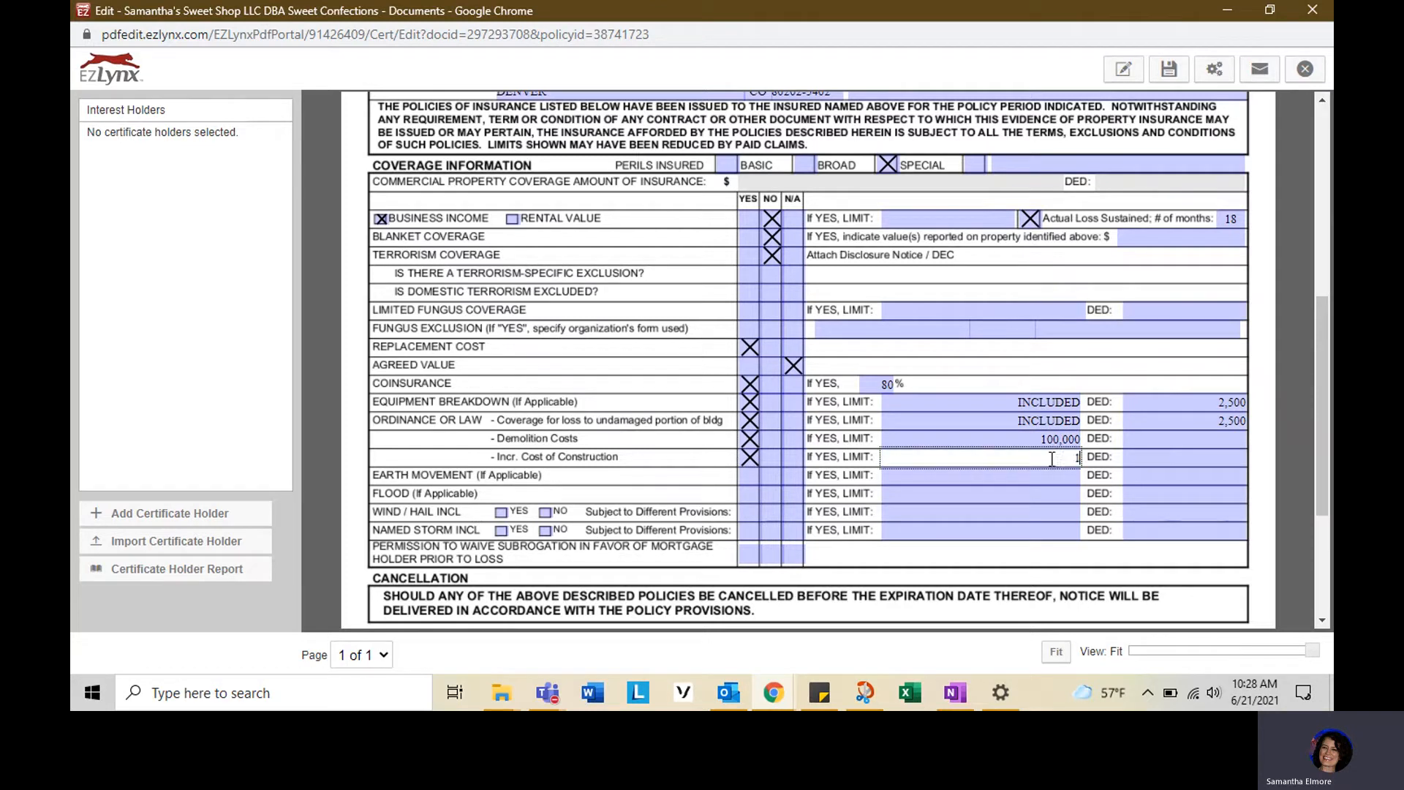
{"action": "type", "text": "00,00"}
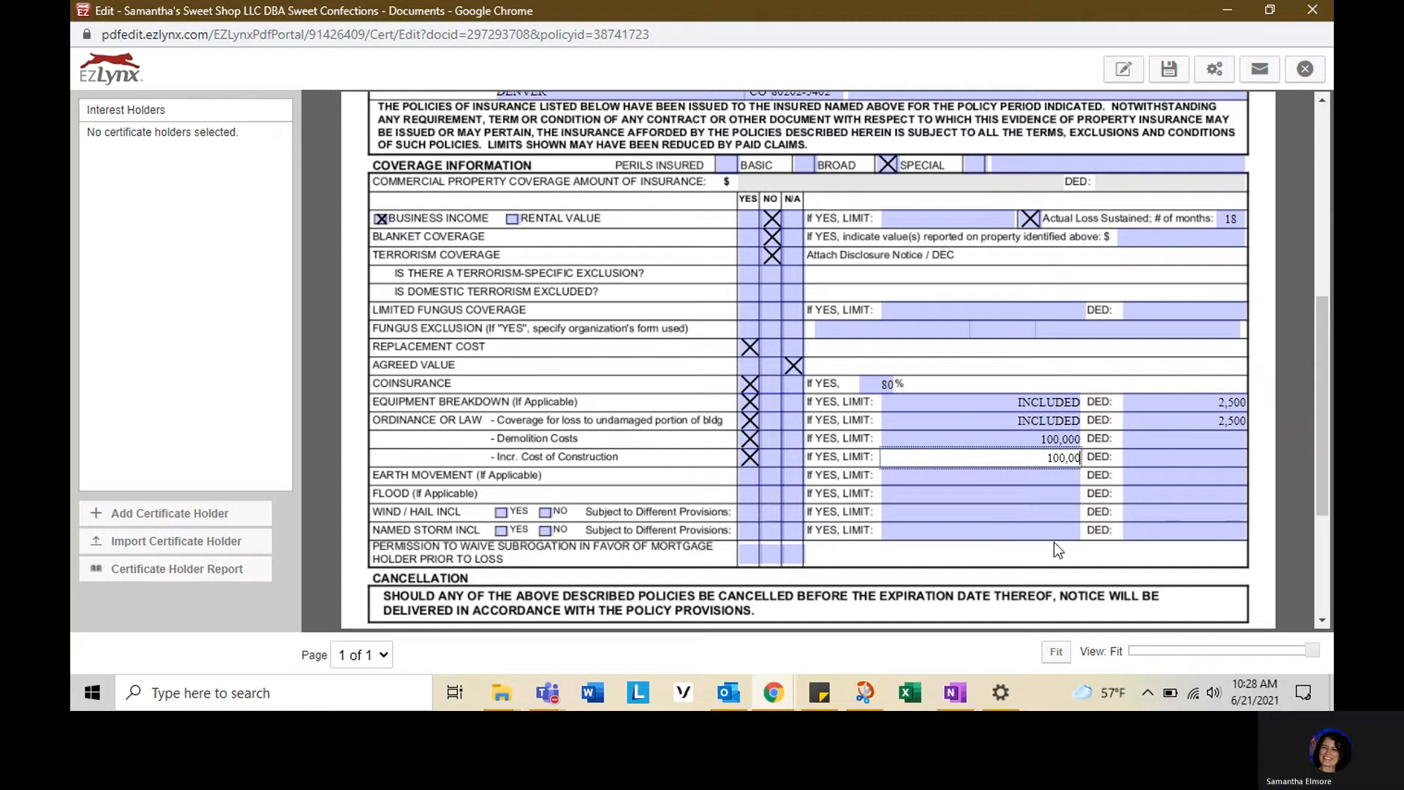
{"action": "type", "text": "0"}
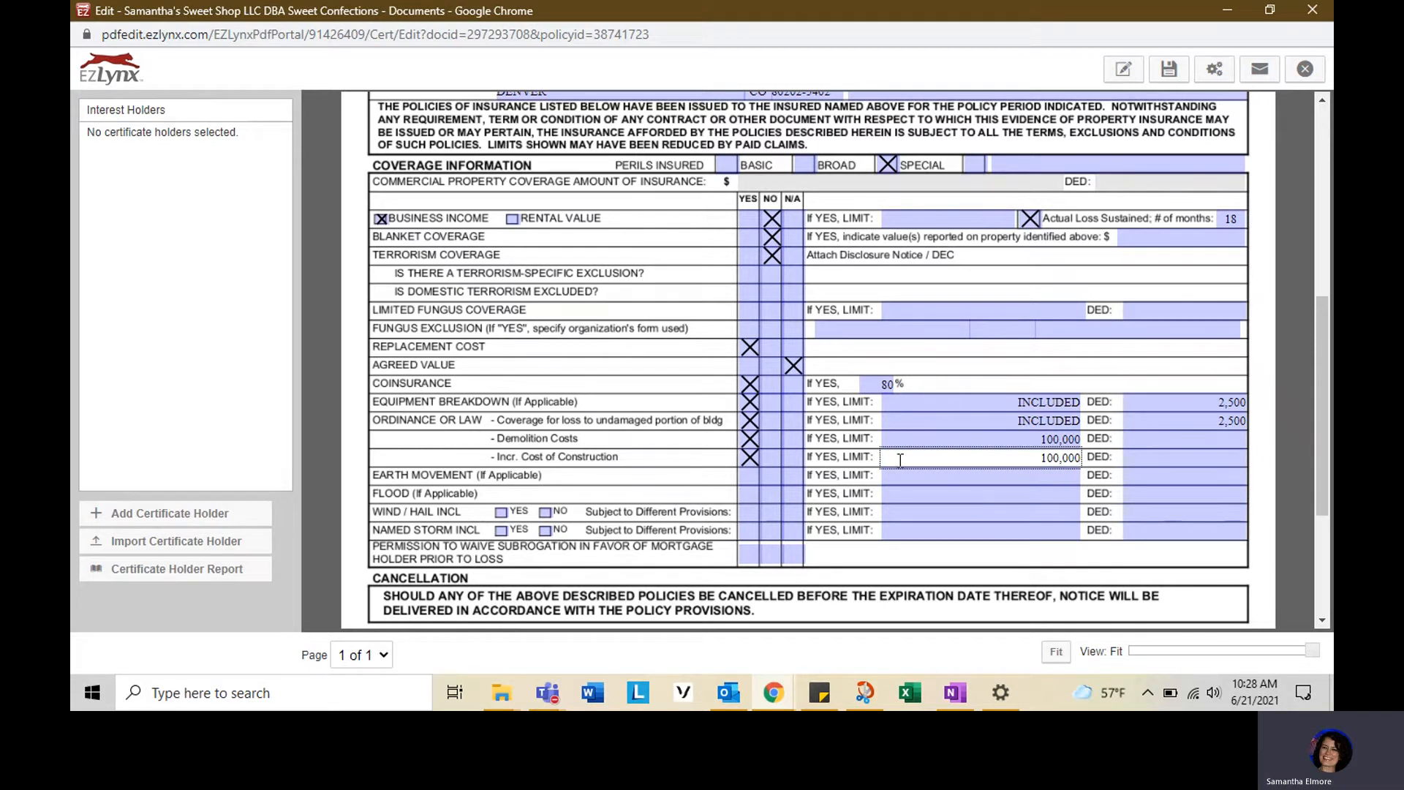
- Mark Wind / Hail included Yes and enter a 2% deductible
{"action": "scroll", "coordinate": [819, 468], "scroll_direction": "down", "scroll_amount": 1}
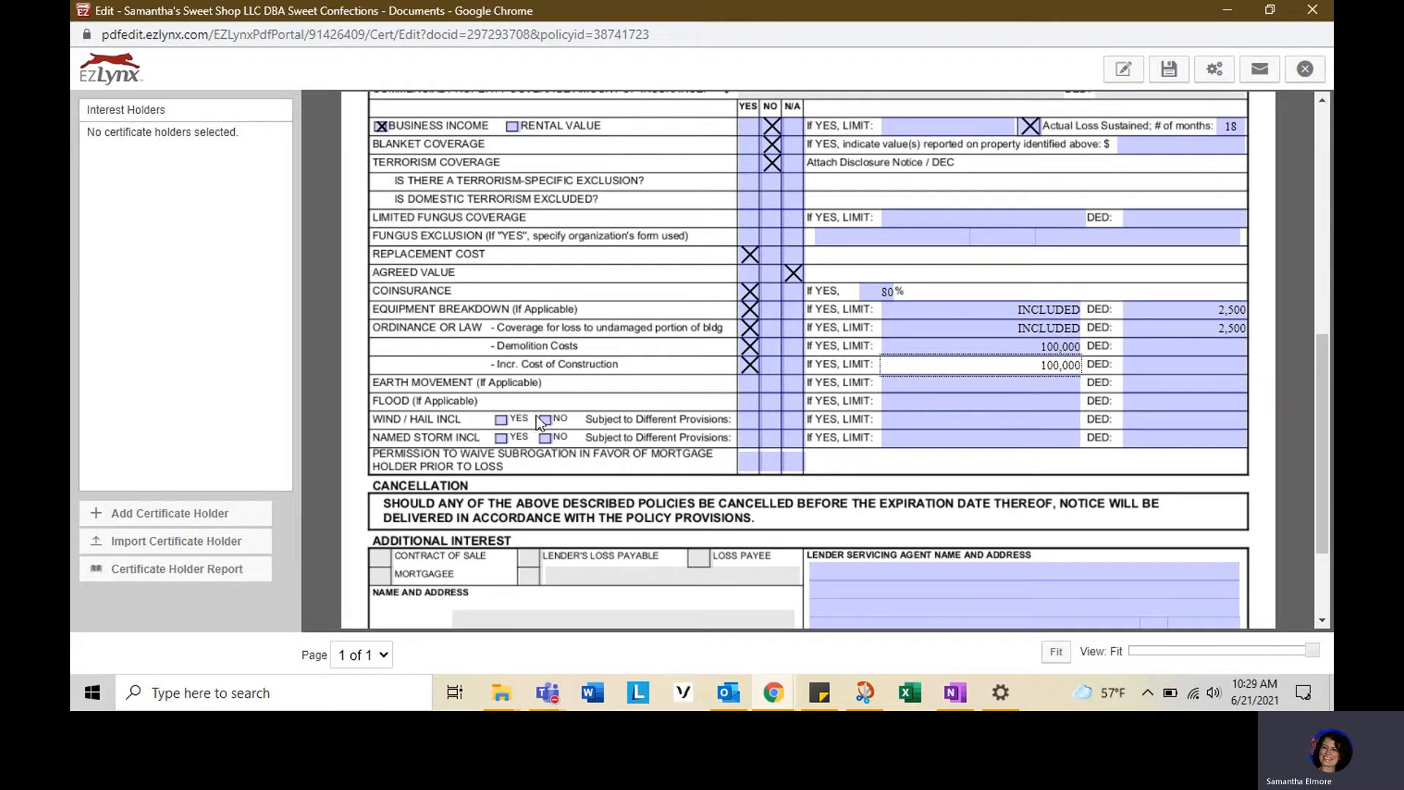
{"action": "left_click", "coordinate": [502, 420]}
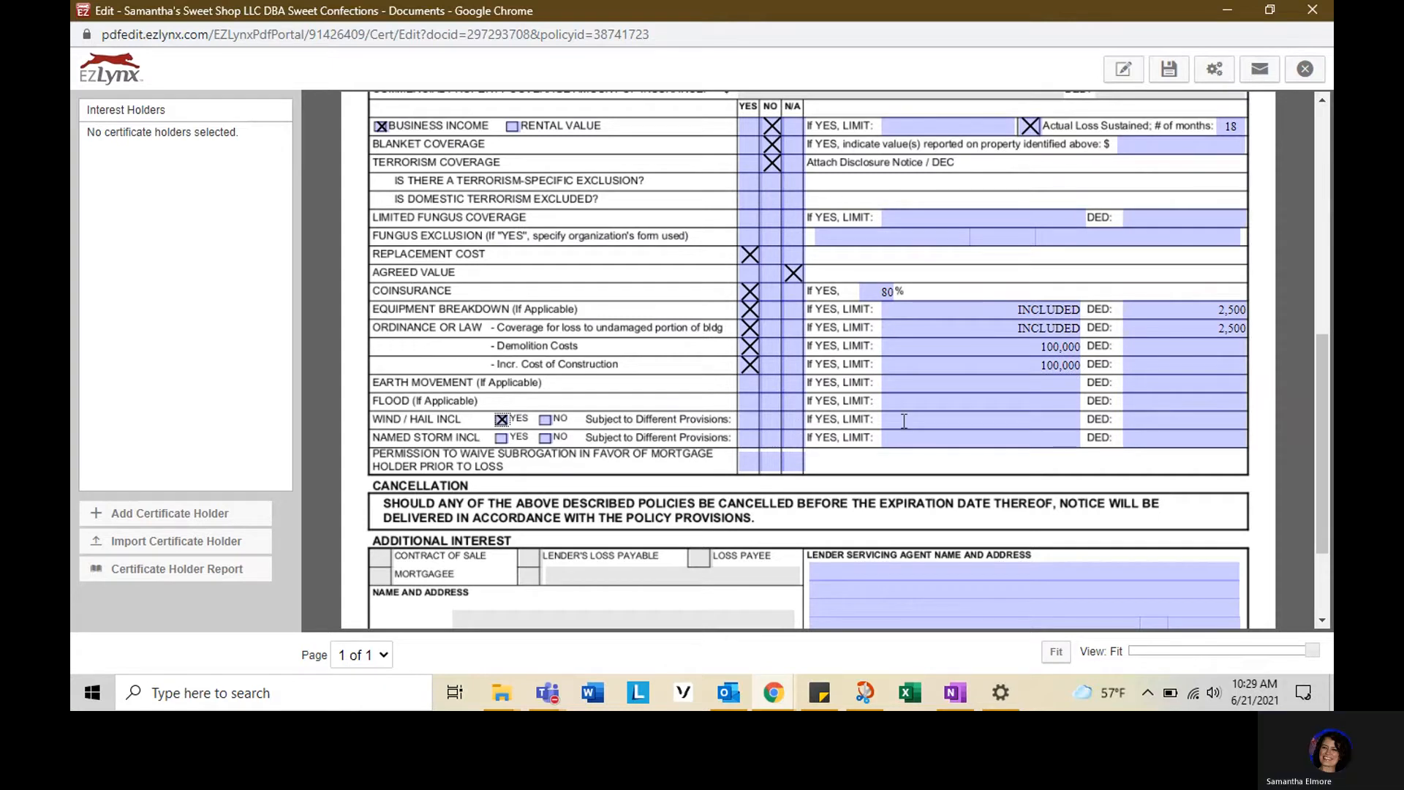
{"action": "left_click", "coordinate": [1206, 421]}
{"action": "type", "text": "2"}
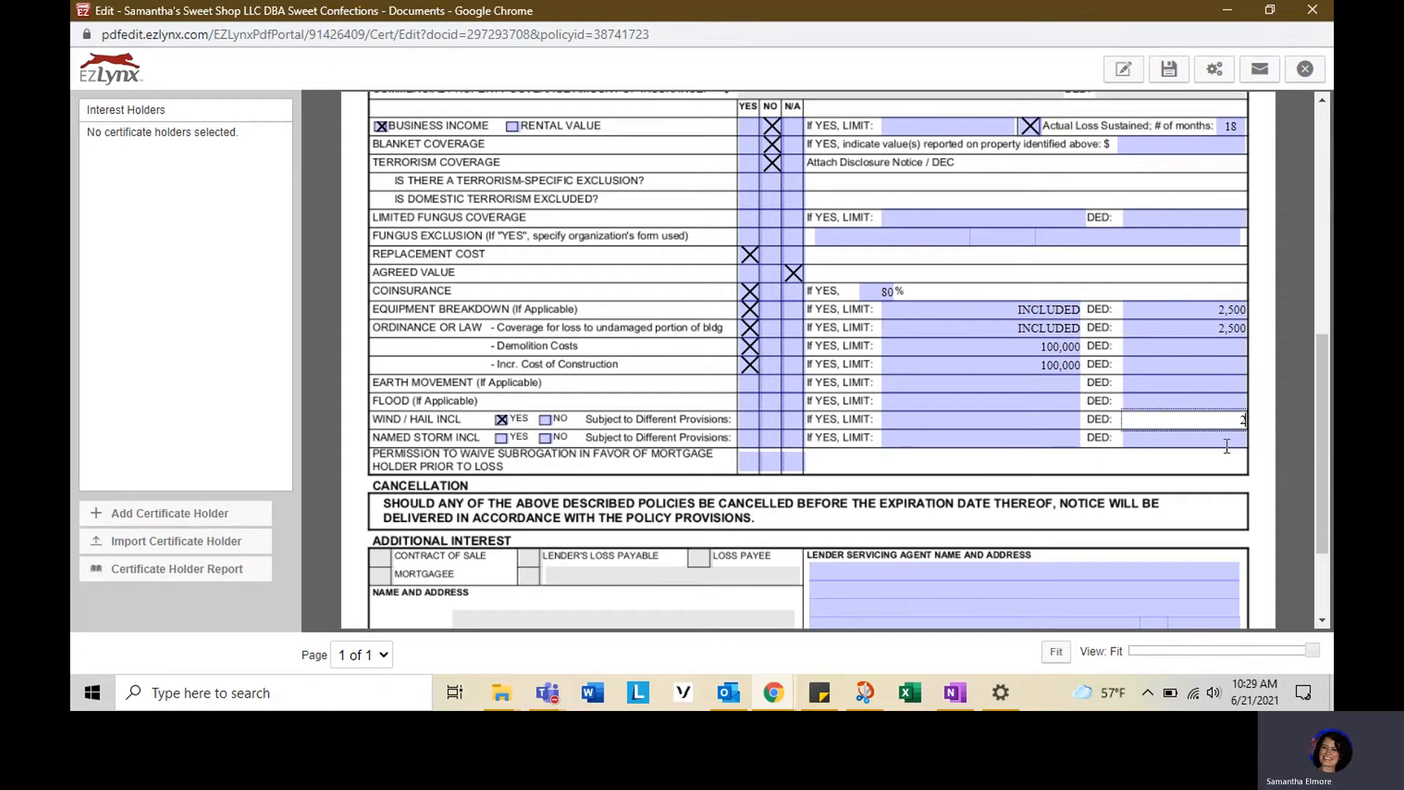
{"action": "type", "text": "%"}
- Add the agent's existing saved signature as the authorized representative signature
{"action": "scroll", "coordinate": [535, 472], "scroll_direction": "down", "scroll_amount": 2}
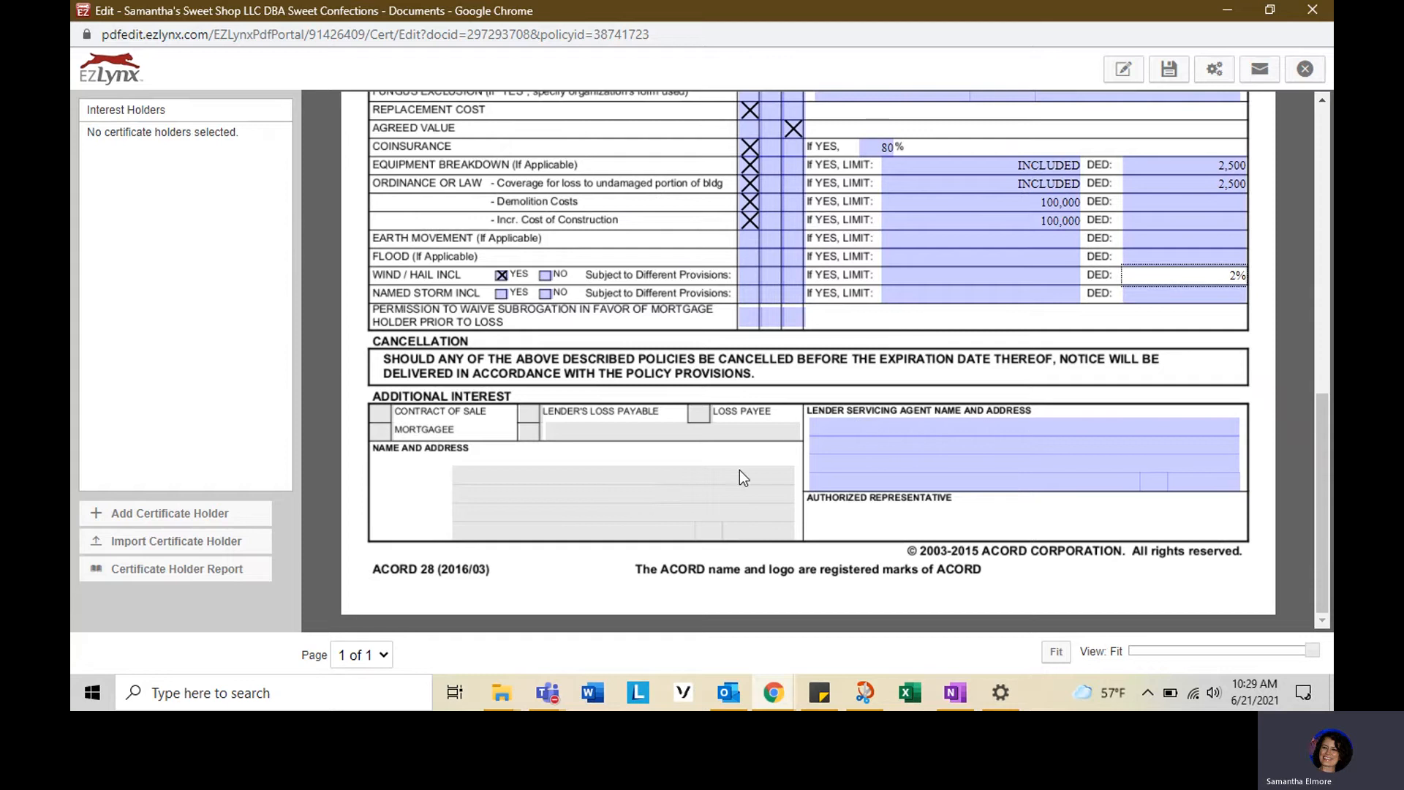
{"action": "scroll", "coordinate": [740, 470], "scroll_direction": "up", "scroll_amount": 9}
{"action": "left_click", "coordinate": [1126, 73]}
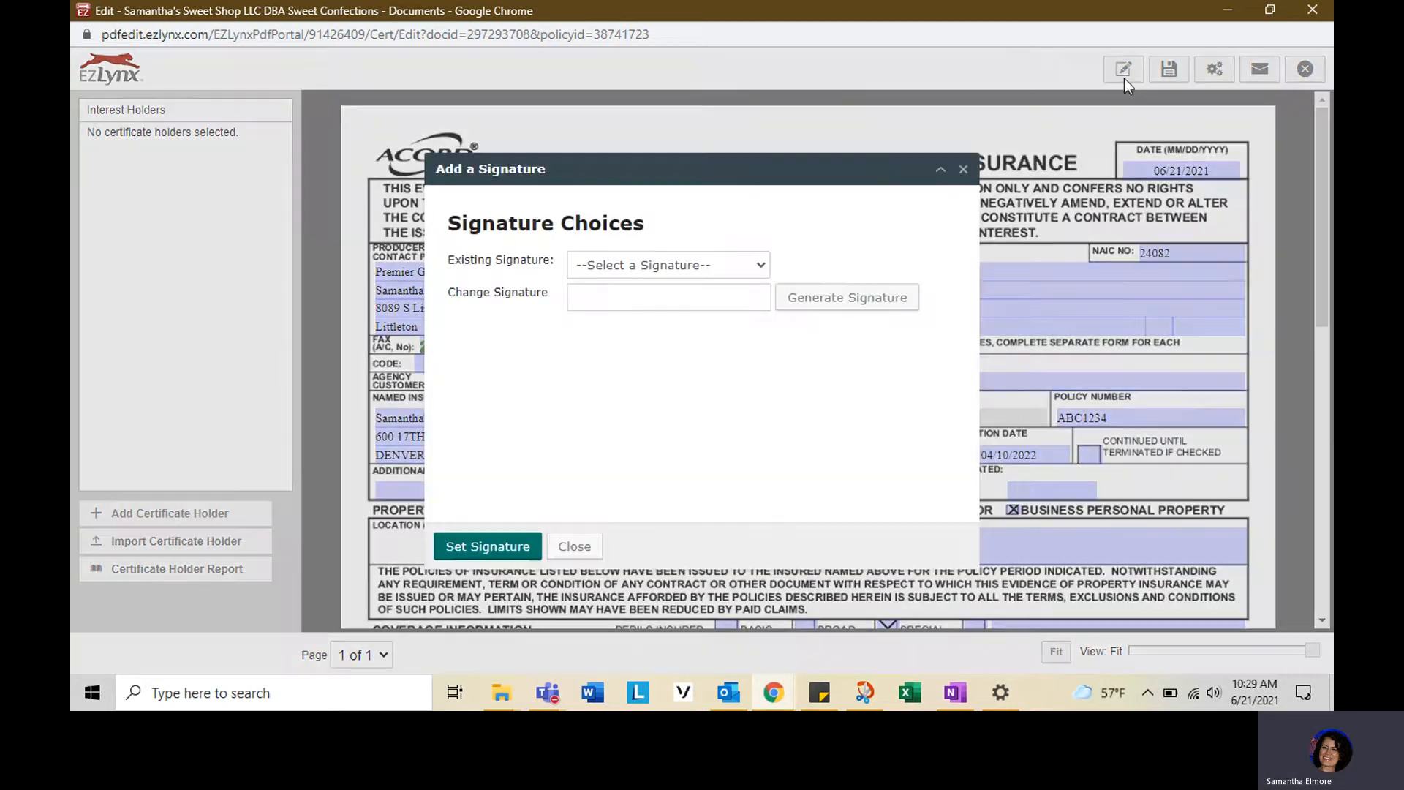
{"action": "left_click", "coordinate": [713, 263]}
{"action": "left_click", "coordinate": [694, 371]}
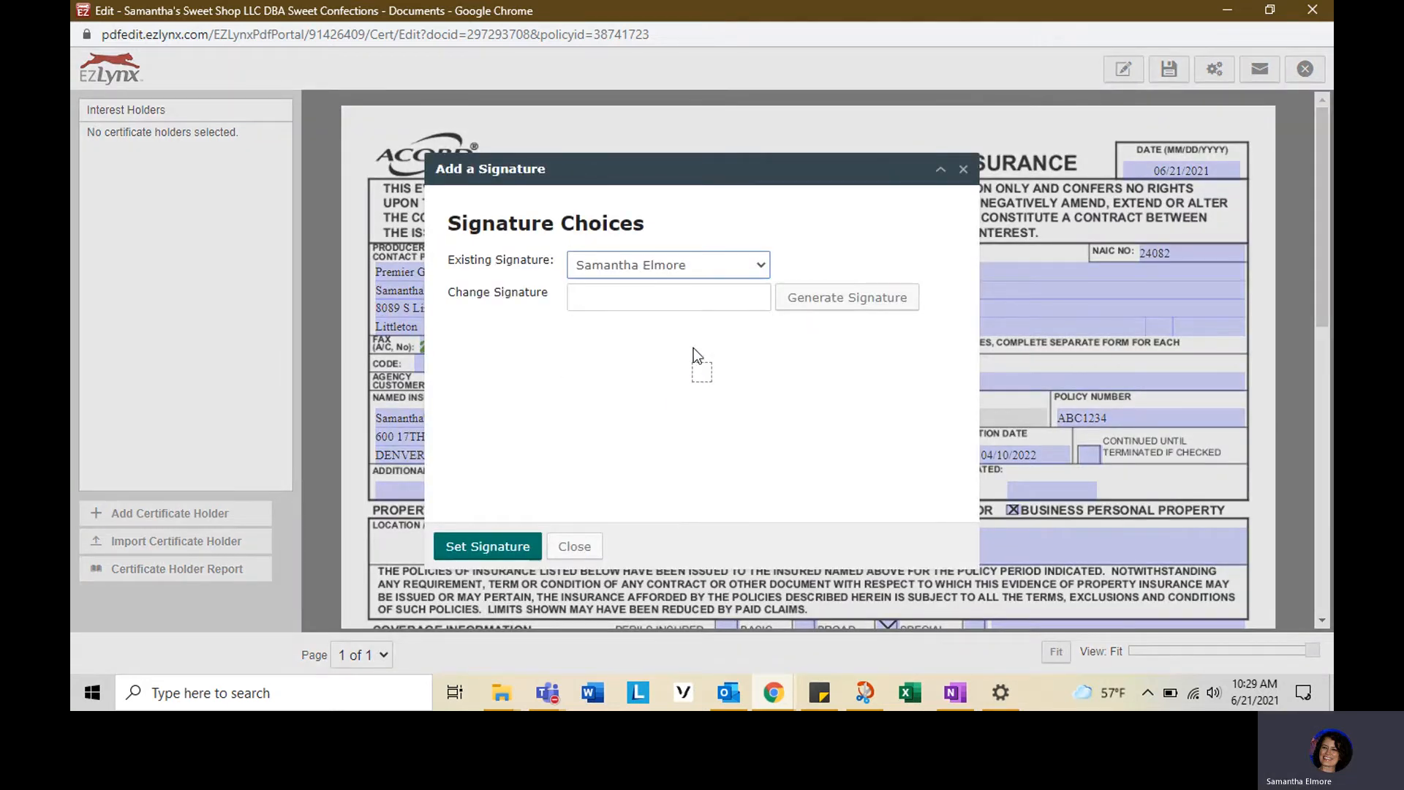
{"action": "left_click", "coordinate": [507, 549]}
{"action": "scroll", "coordinate": [1224, 350], "scroll_direction": "down", "scroll_amount": 10}
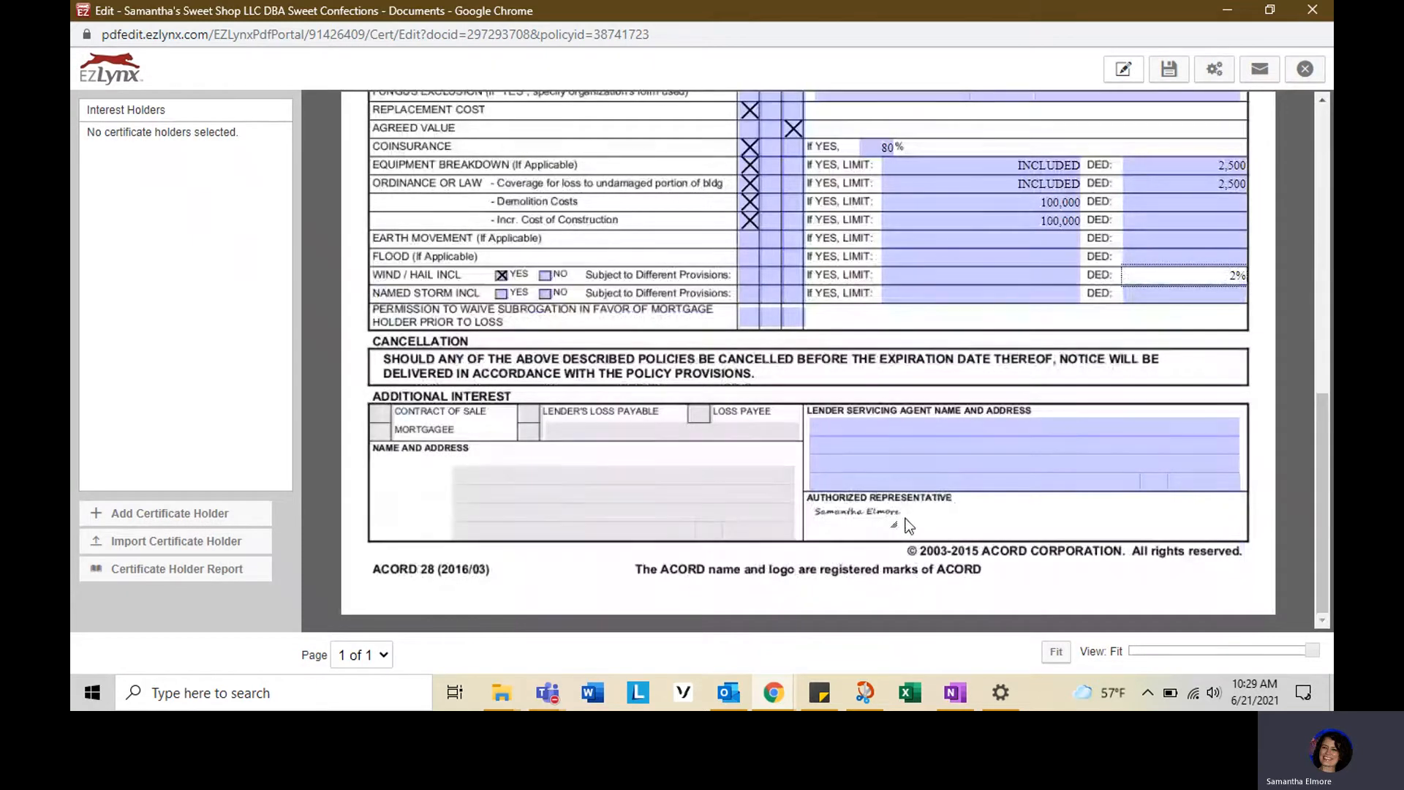
{"action": "left_click_drag", "start_coordinate": [894, 525], "coordinate": [892, 524]}
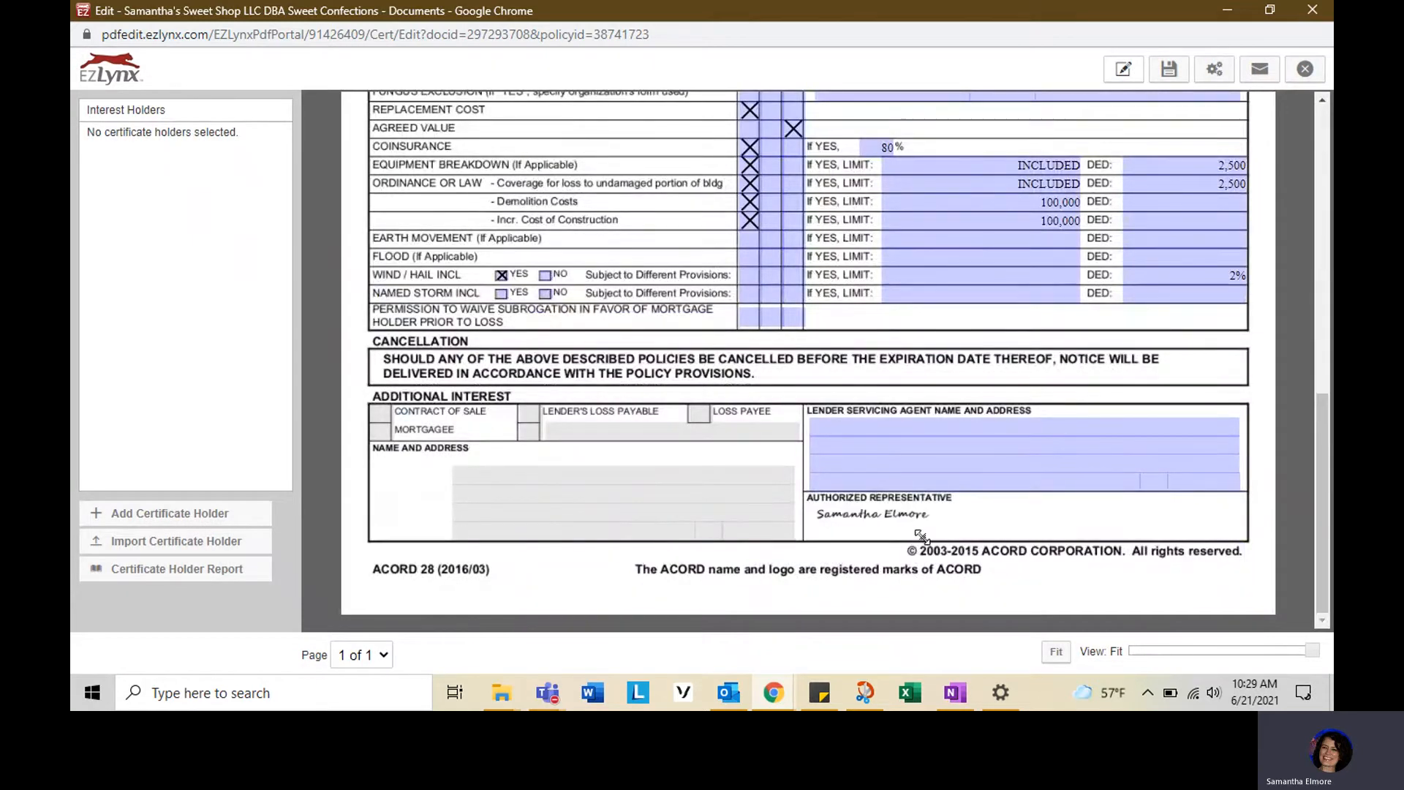
- Save the certificate
{"action": "scroll", "coordinate": [399, 574], "scroll_direction": "up", "scroll_amount": 6}
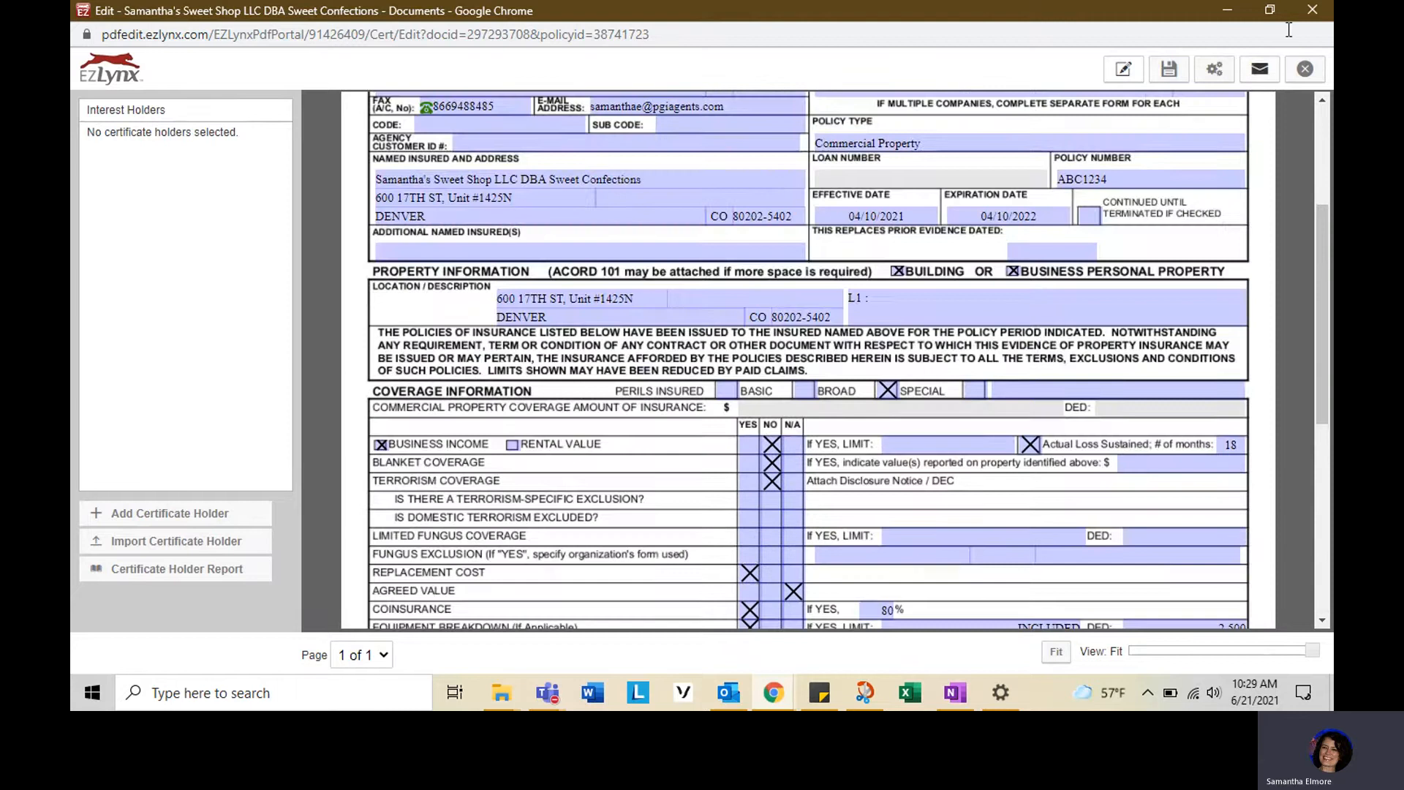
{"action": "left_click", "coordinate": [1176, 73]}
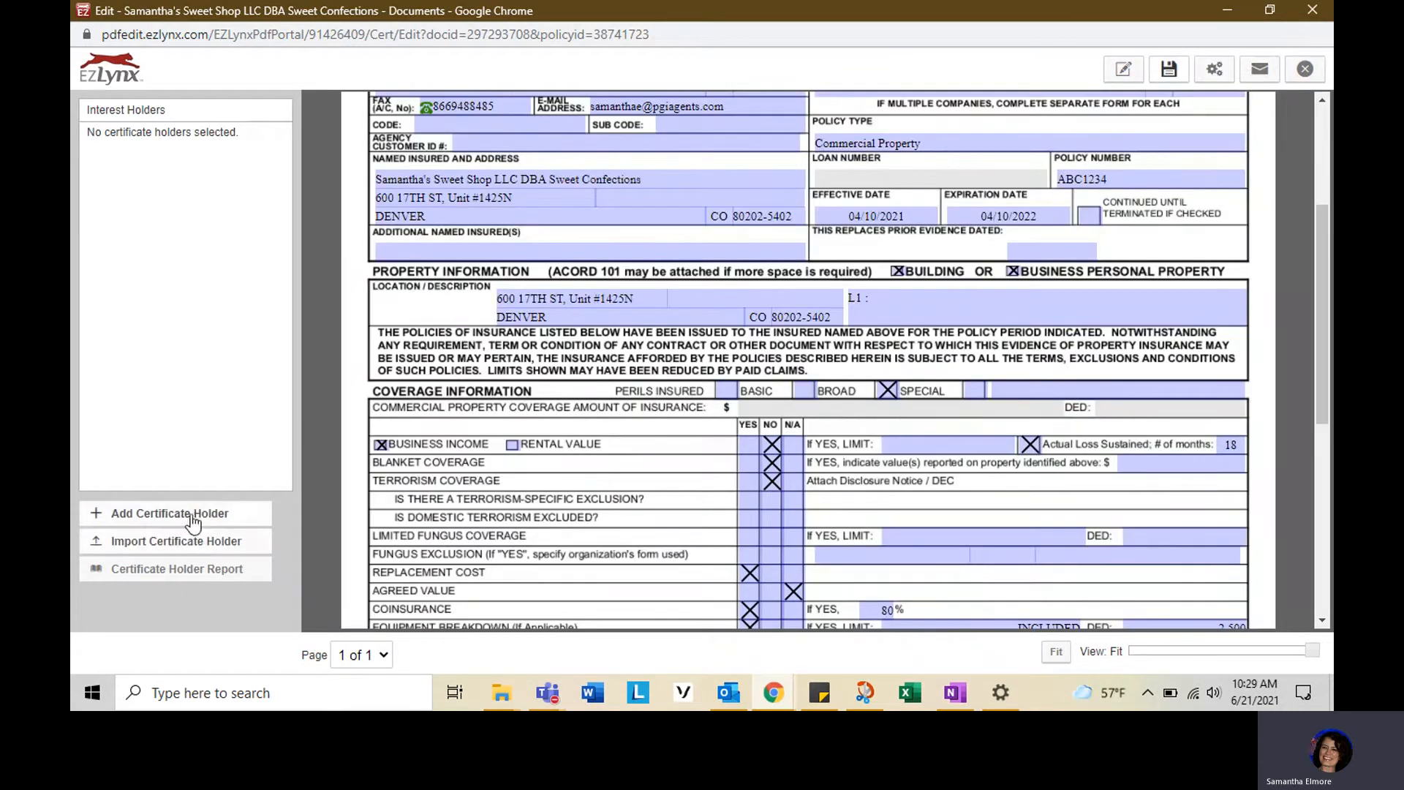
{"action": "left_click", "coordinate": [192, 517]}
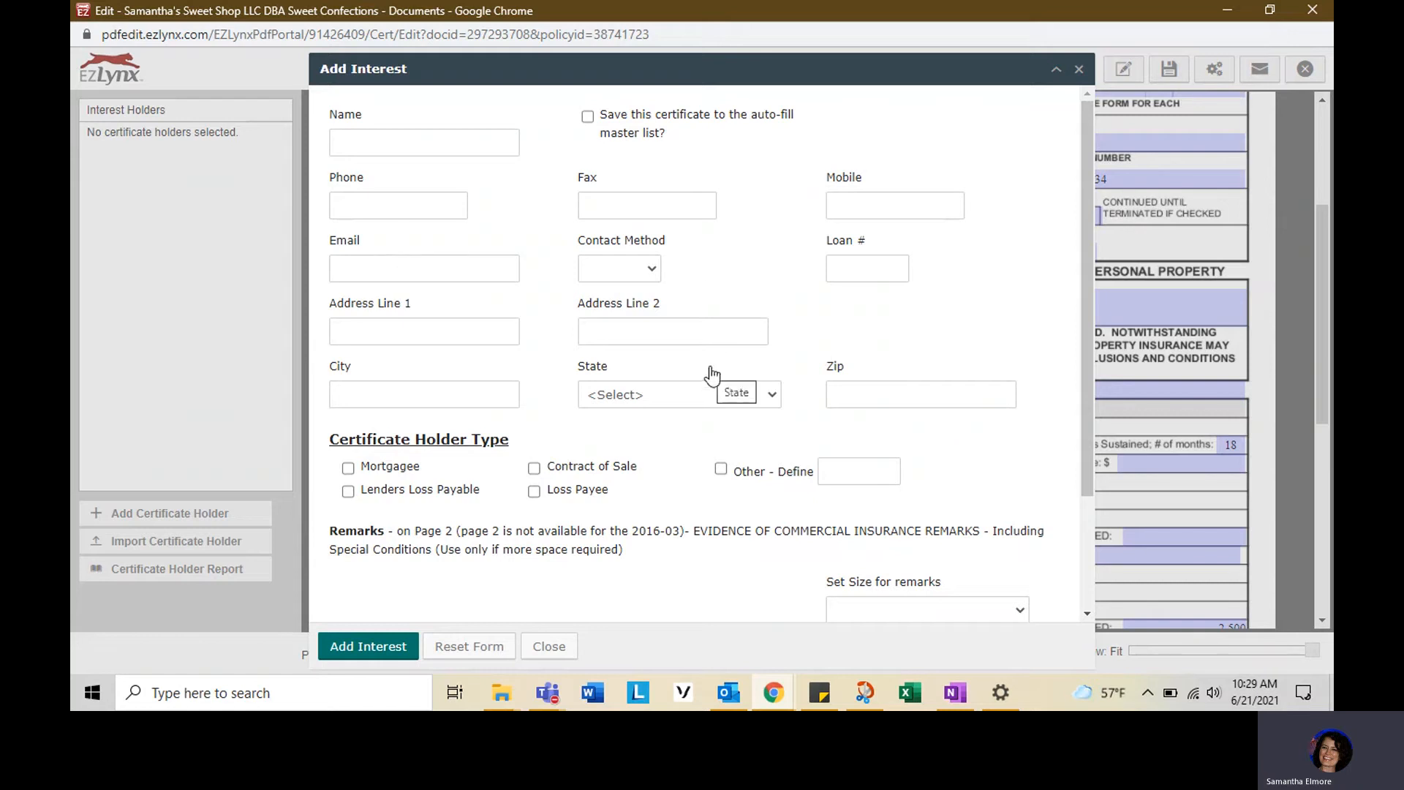
{"action": "left_click", "coordinate": [882, 261]}
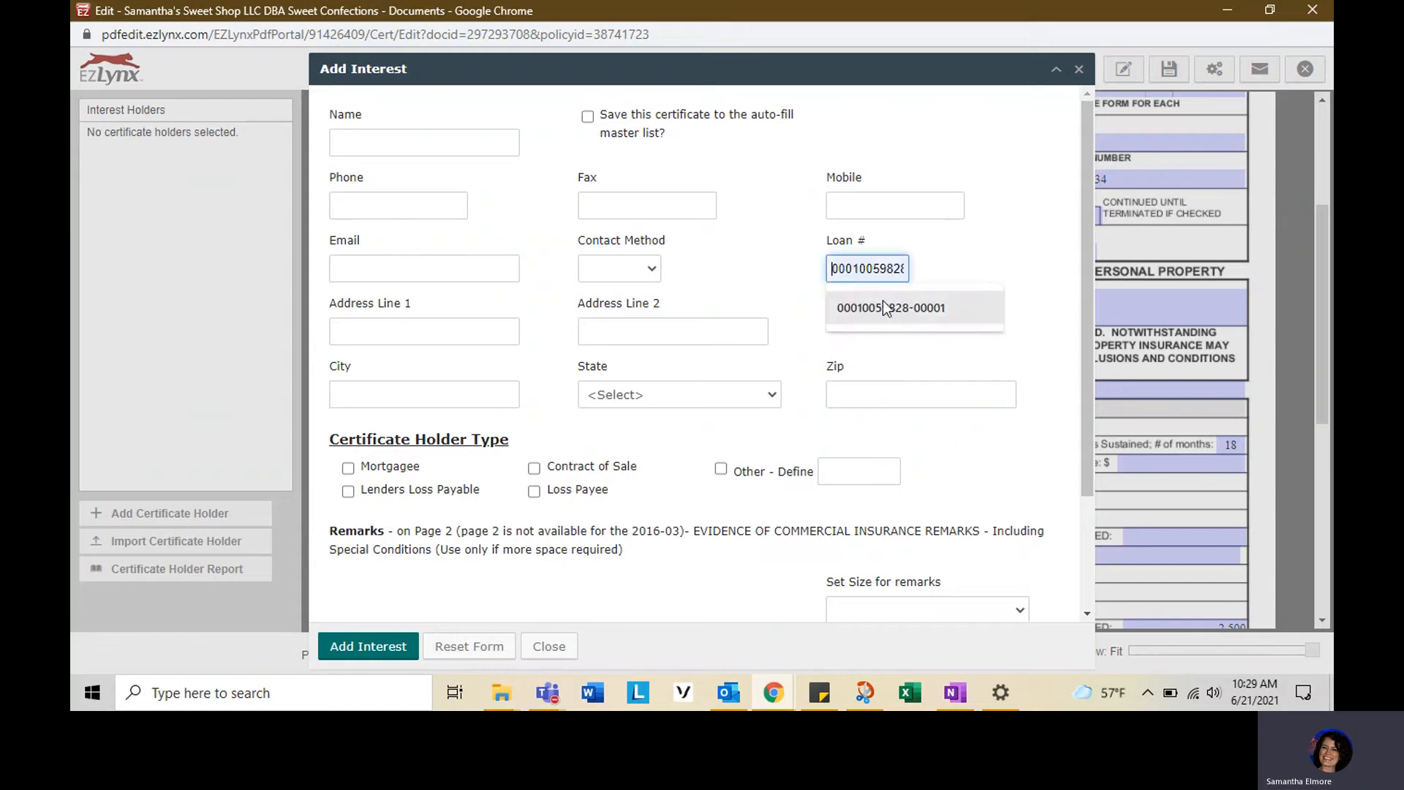
{"action": "left_click", "coordinate": [940, 247]}
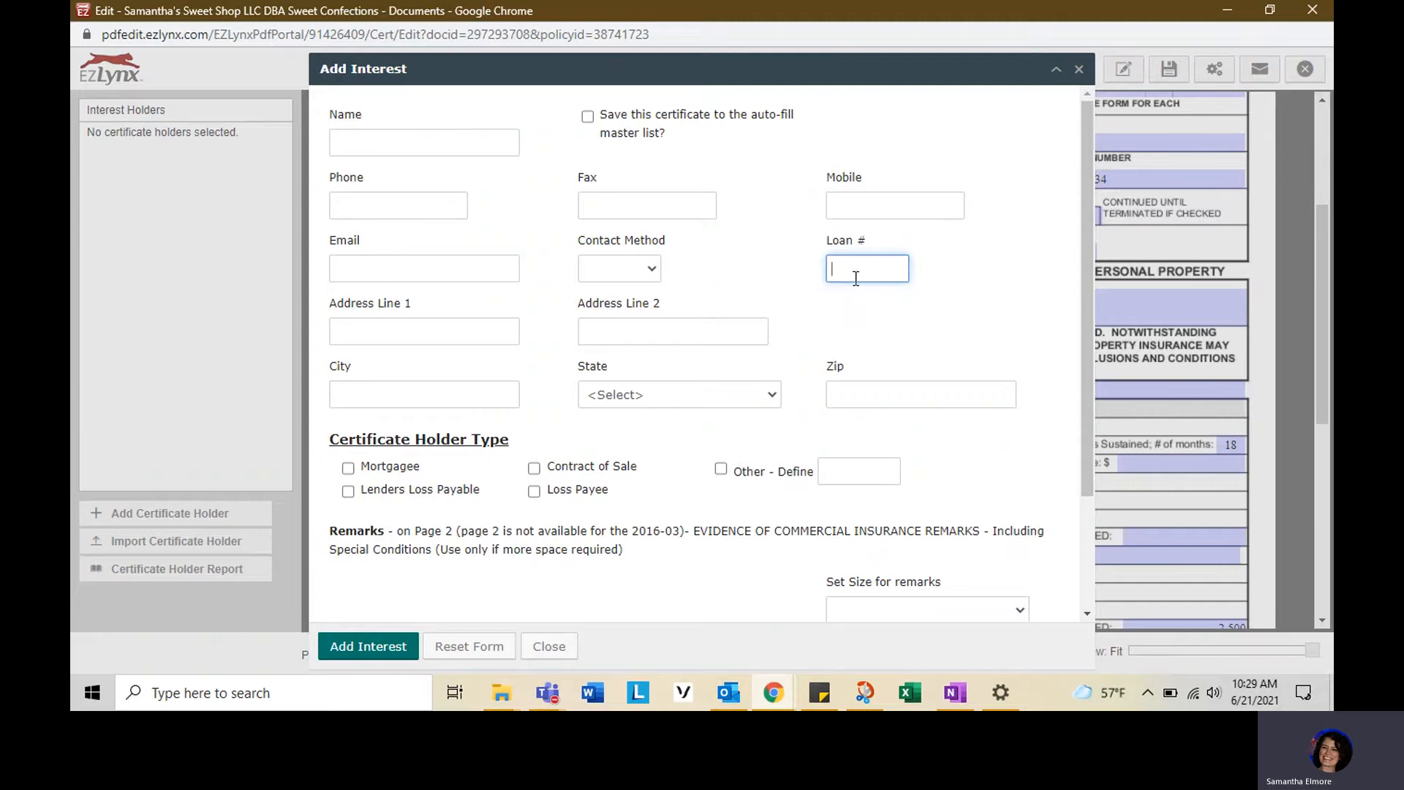
{"action": "scroll", "coordinate": [855, 278], "scroll_direction": "down", "scroll_amount": 3}
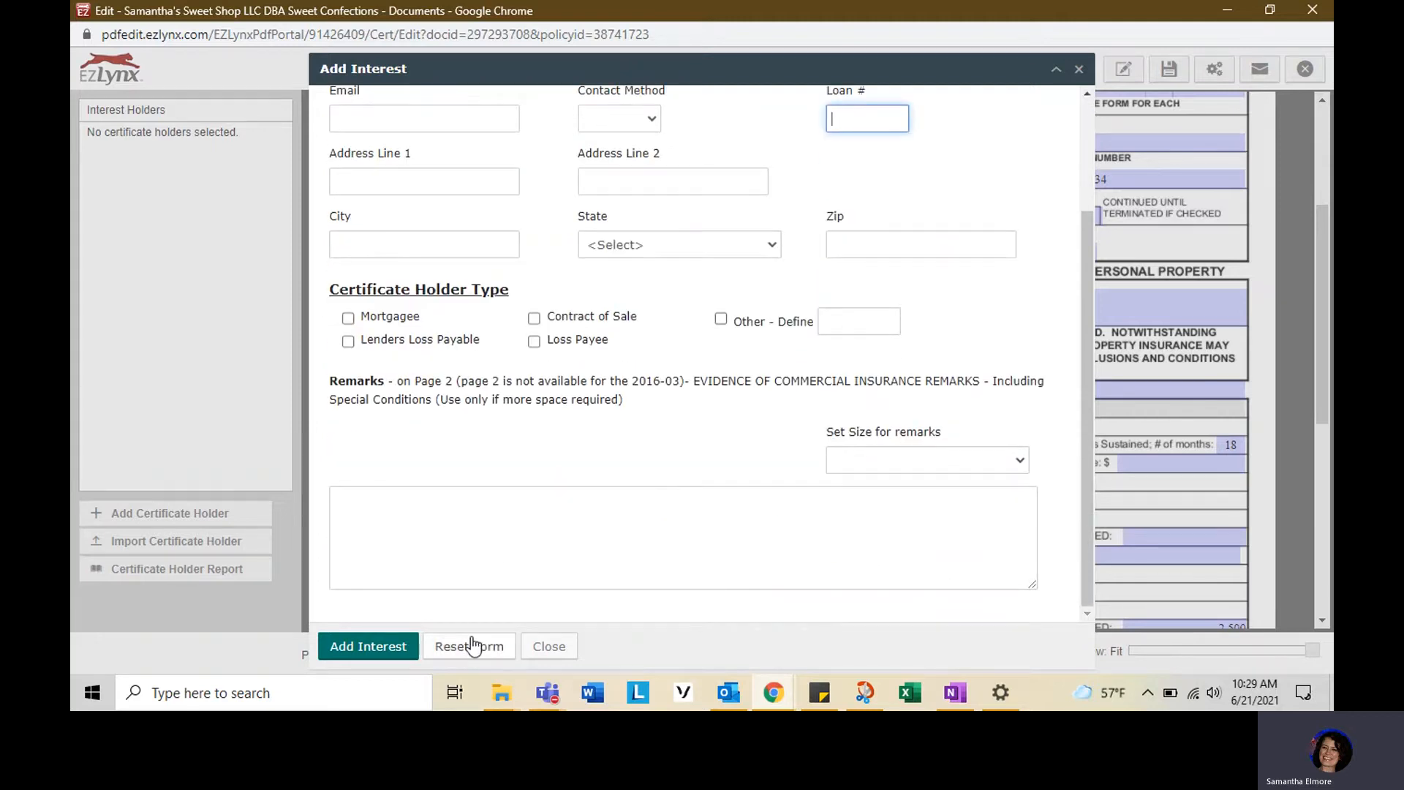
{"action": "left_click", "coordinate": [549, 648]}
{"action": "left_click", "coordinate": [1214, 70]}
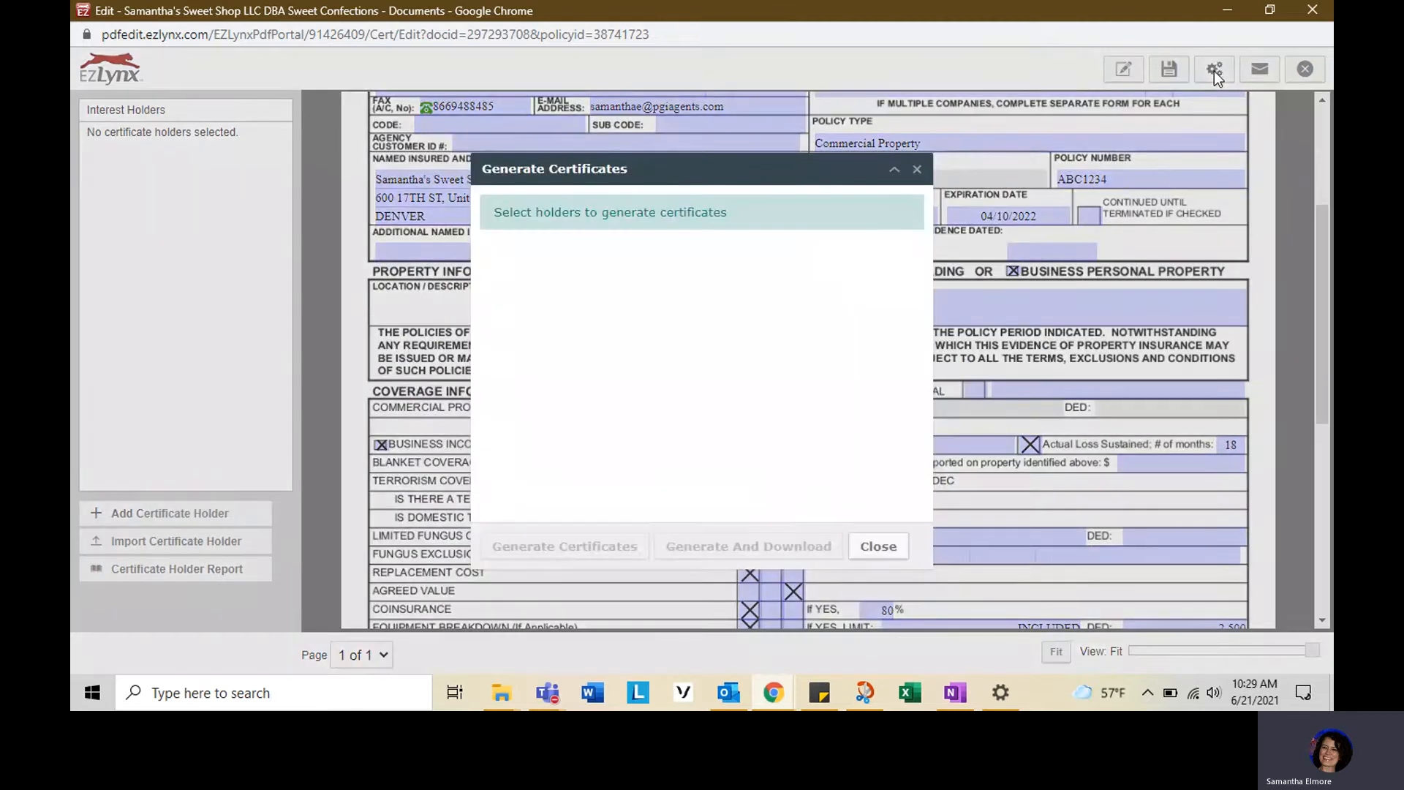
{"action": "left_click", "coordinate": [916, 169]}
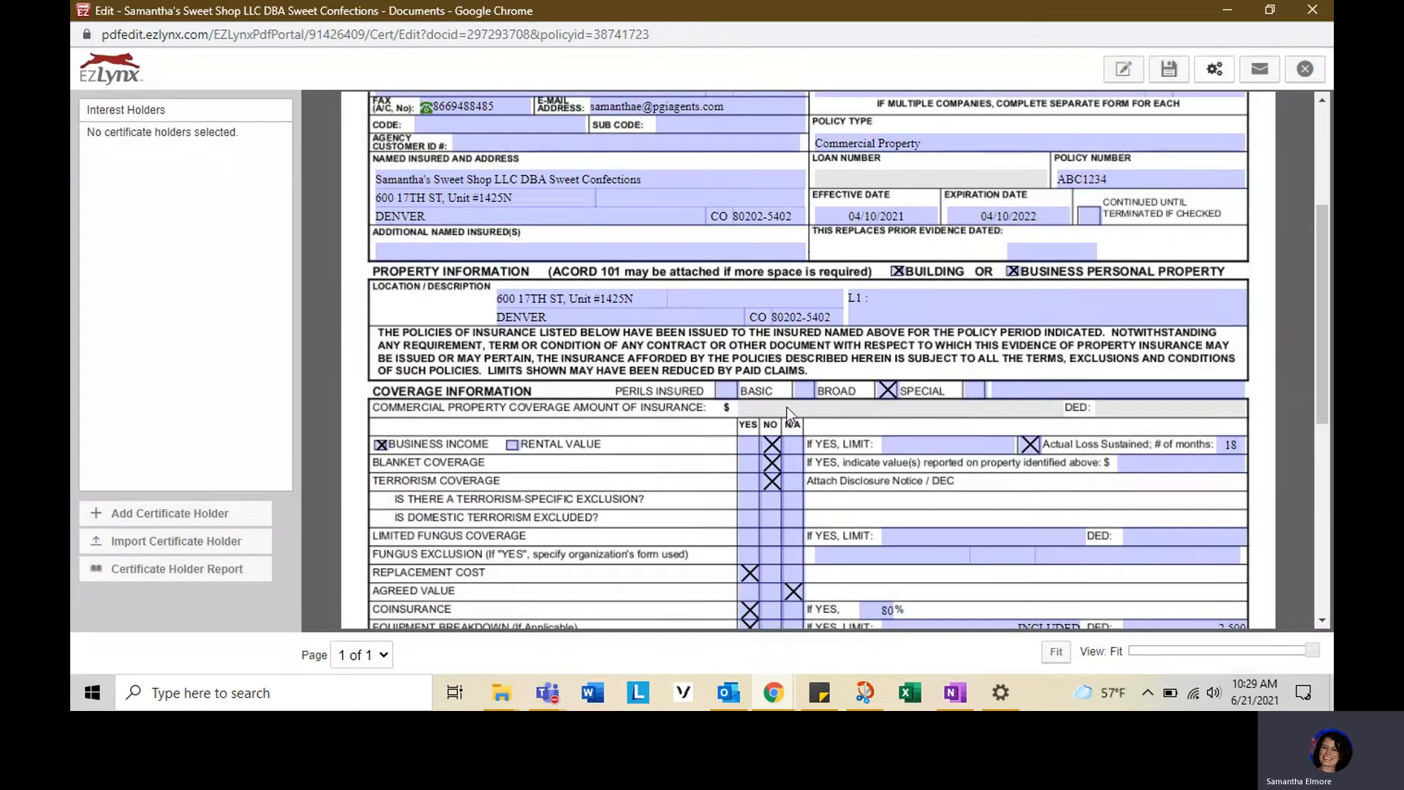
- Save the certificate again and close the editor window
{"action": "scroll", "coordinate": [788, 413], "scroll_direction": "up", "scroll_amount": 5}
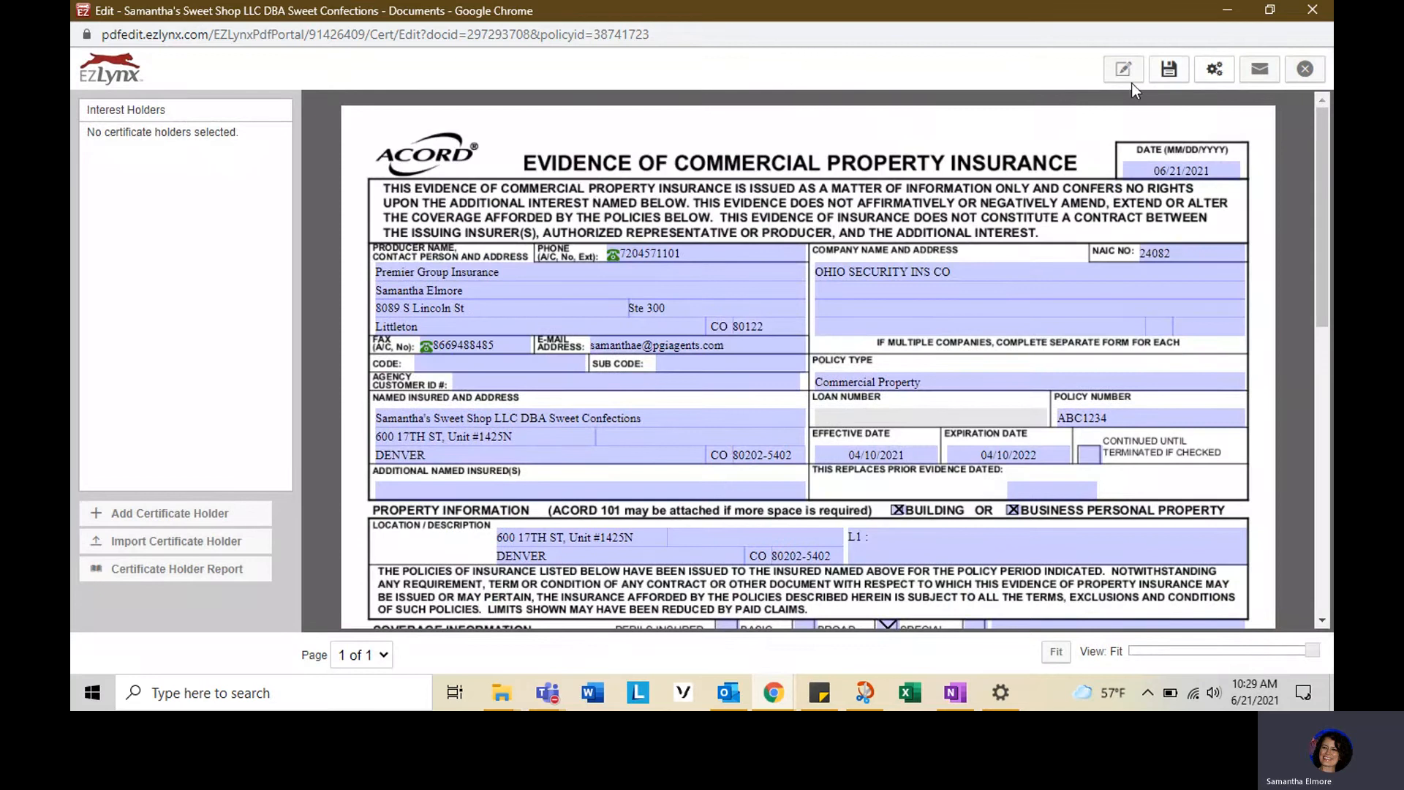
{"action": "left_click", "coordinate": [1168, 70]}
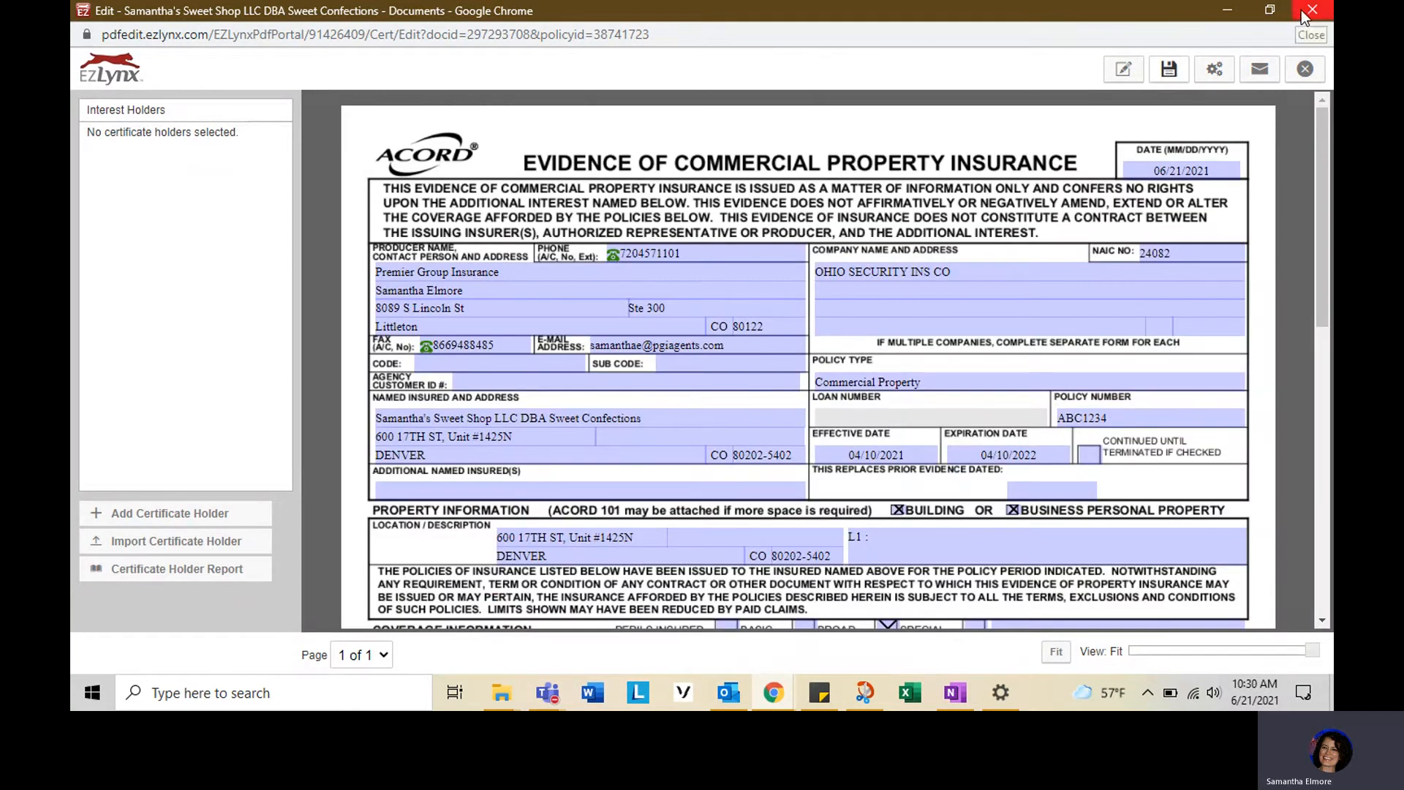
{"action": "left_click", "coordinate": [1311, 10]}
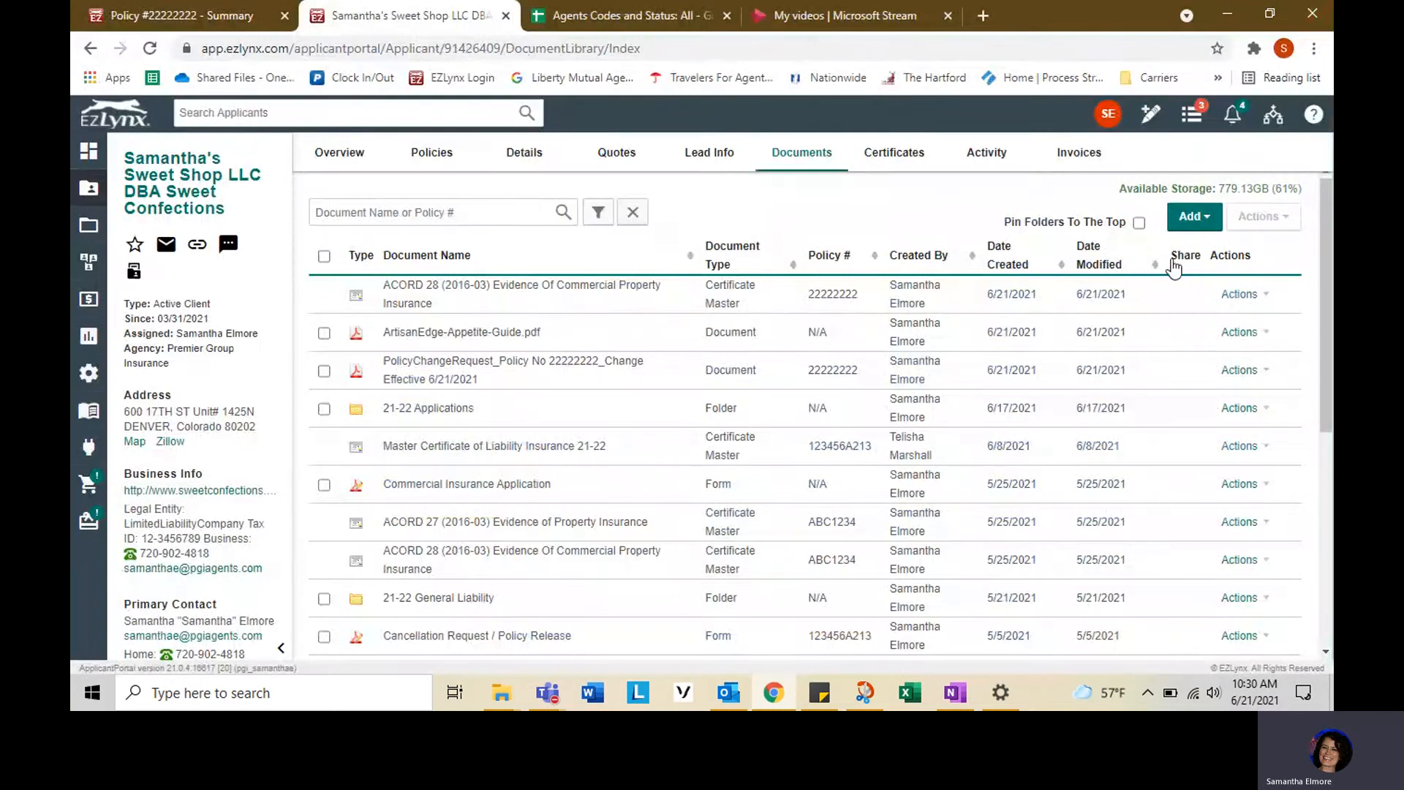
{"action": "left_click", "coordinate": [1192, 220]}
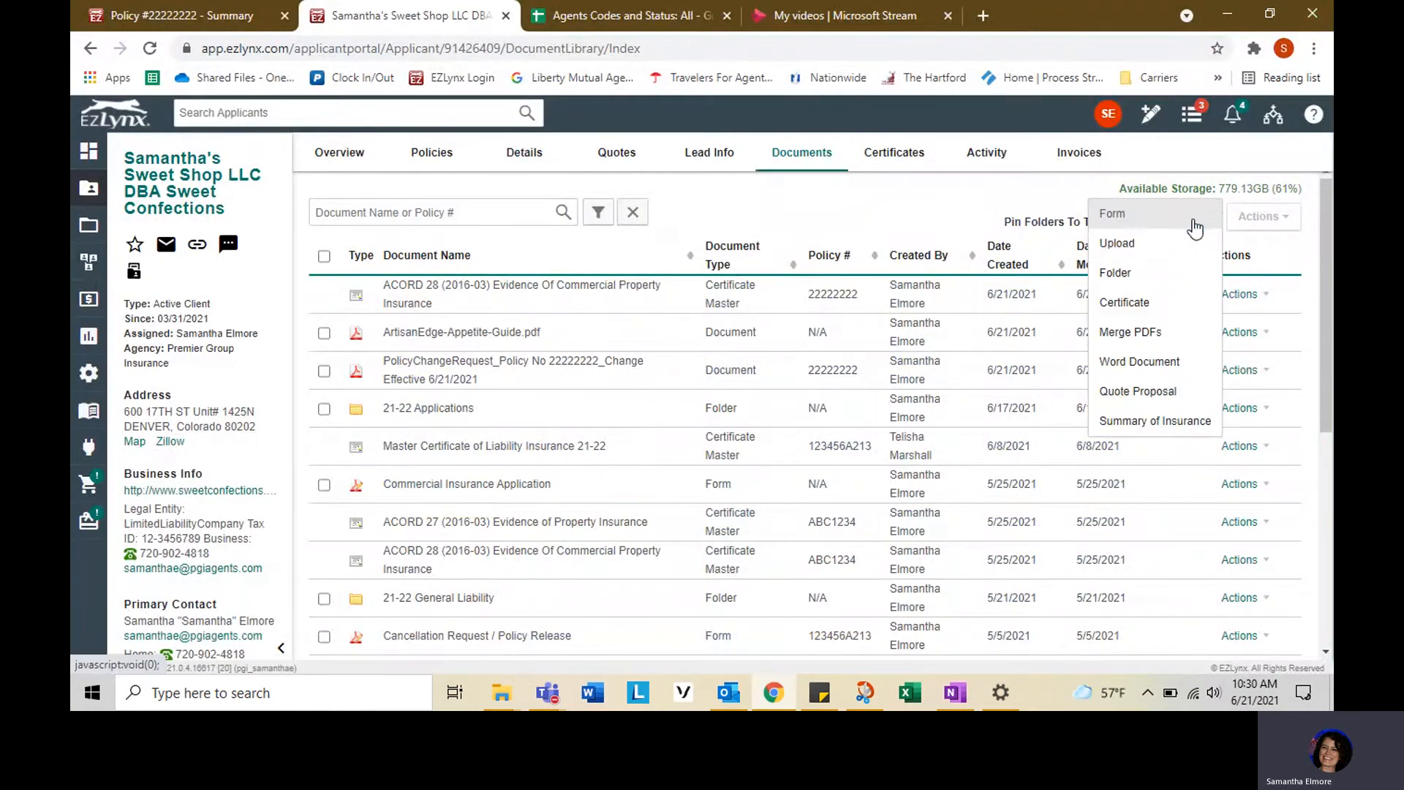
{"action": "left_click", "coordinate": [1160, 317]}
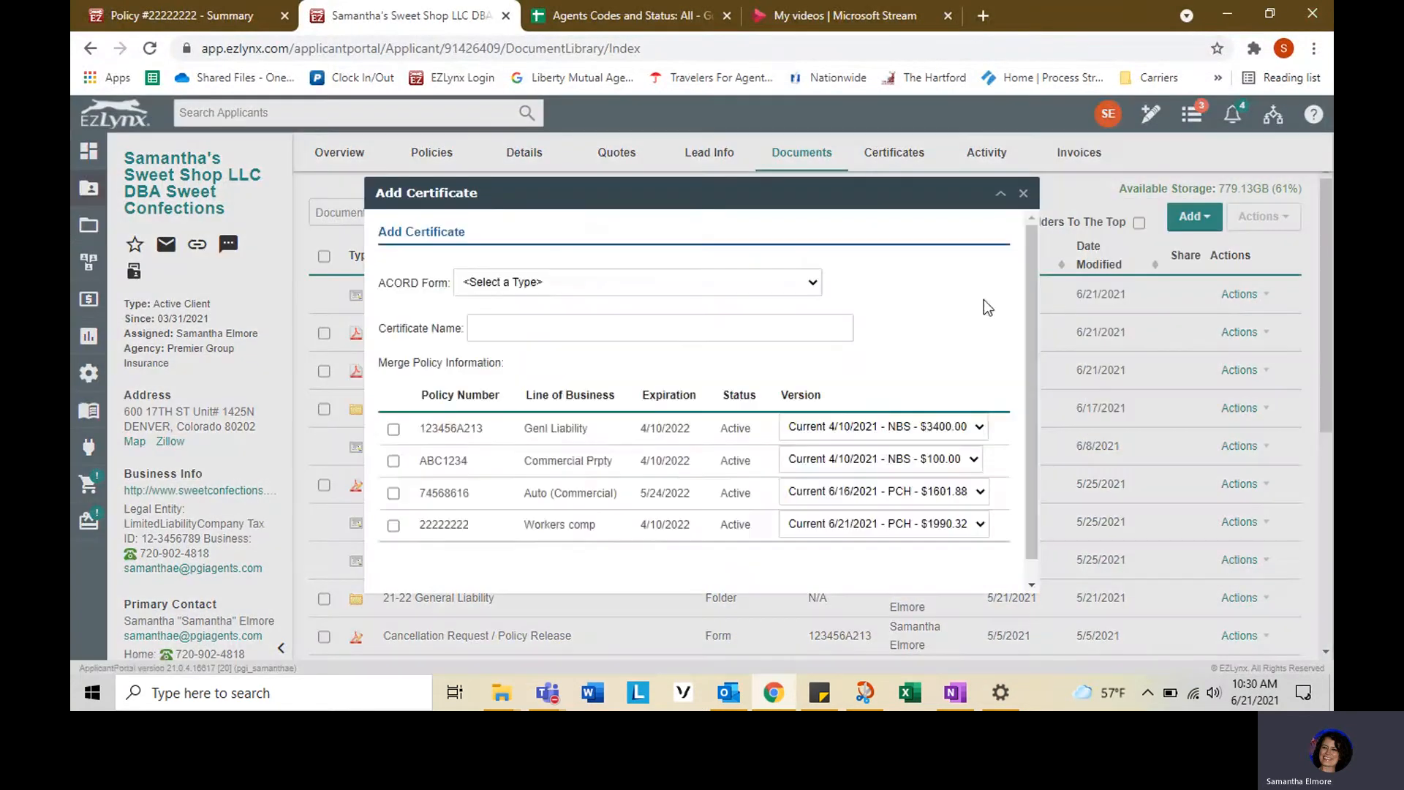
{"action": "left_click", "coordinate": [1013, 195]}
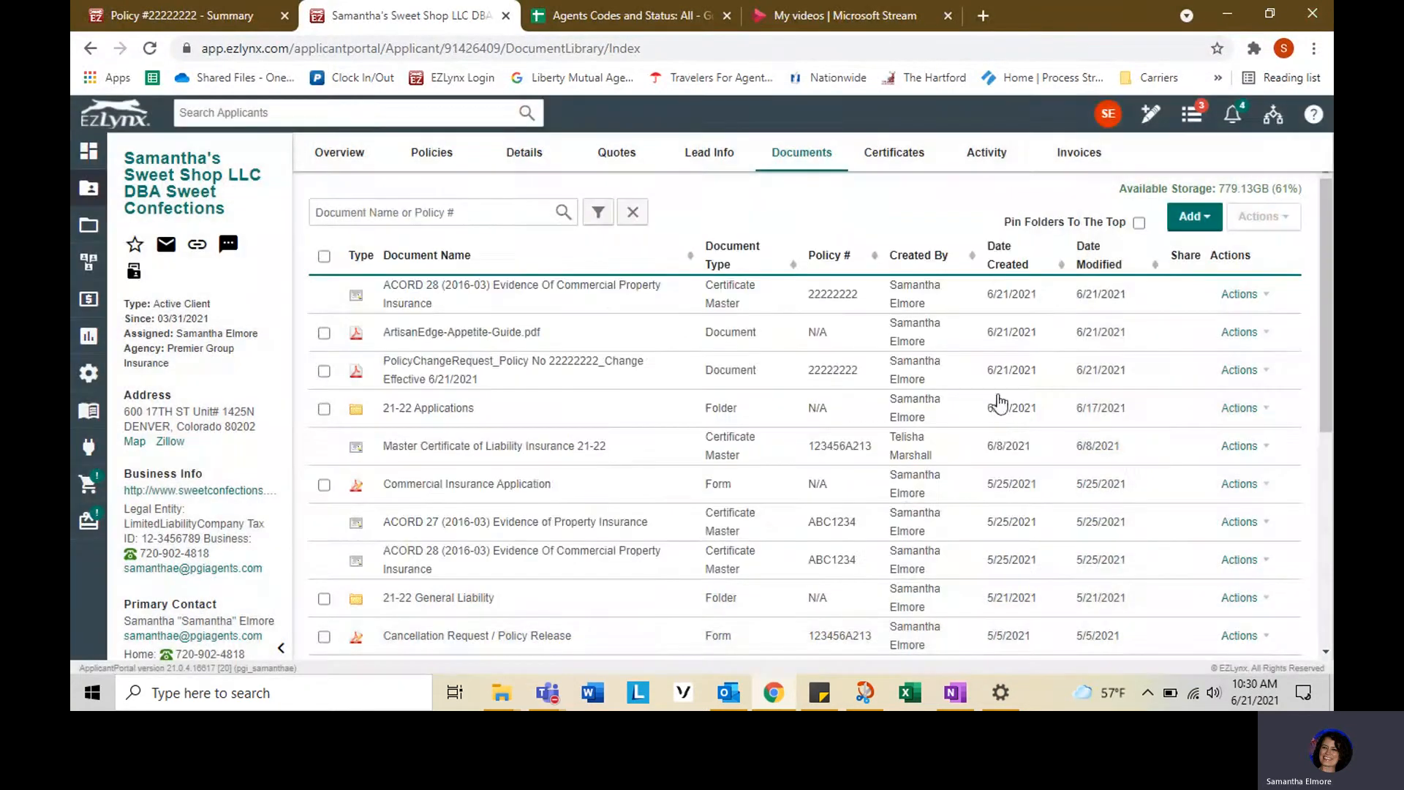
- Reopen the newest ACORD 28 Evidence of Commercial Property Insurance certificate for editing
{"action": "left_click", "coordinate": [1238, 295]}
{"action": "left_click", "coordinate": [1241, 324]}
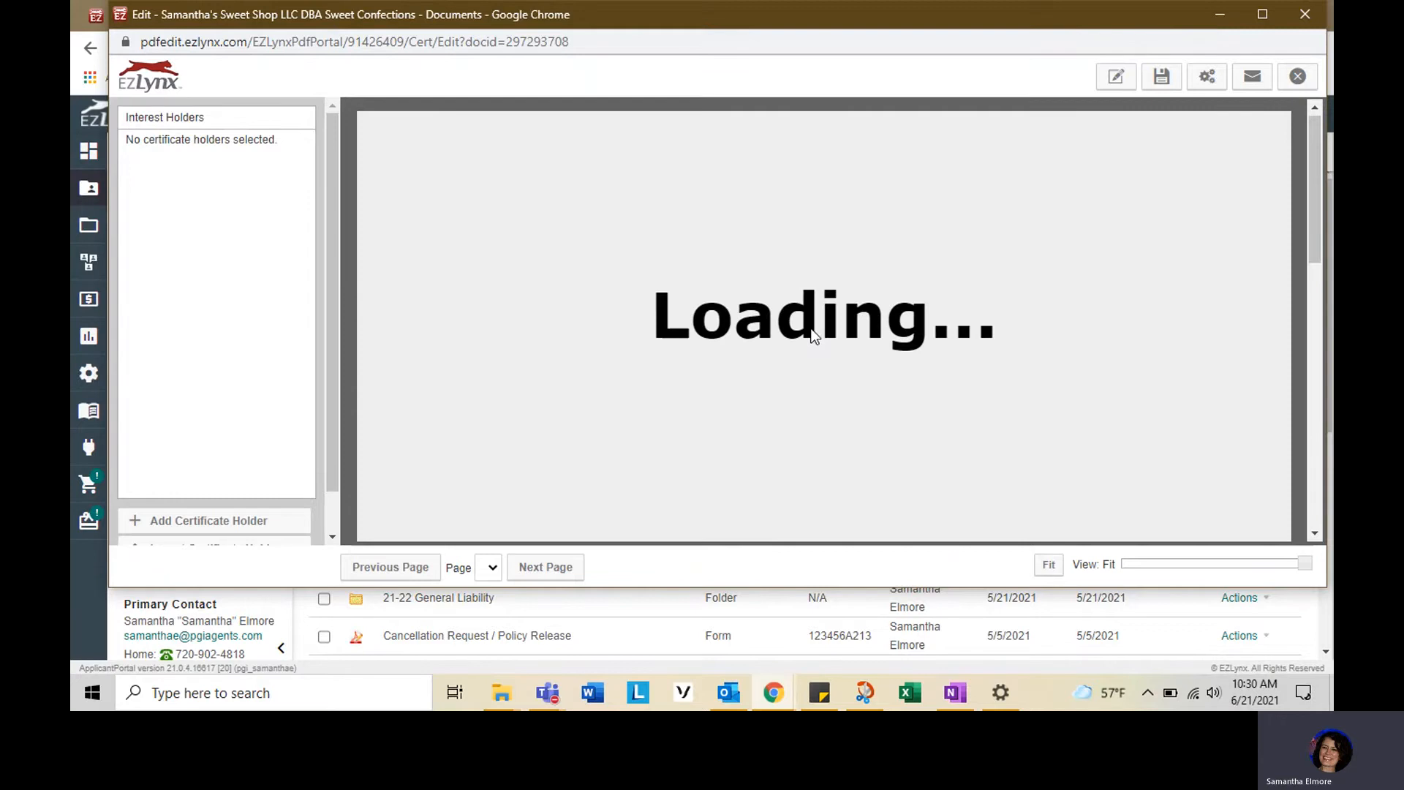
{"action": "scroll", "coordinate": [943, 438], "scroll_direction": "down", "scroll_amount": 5}
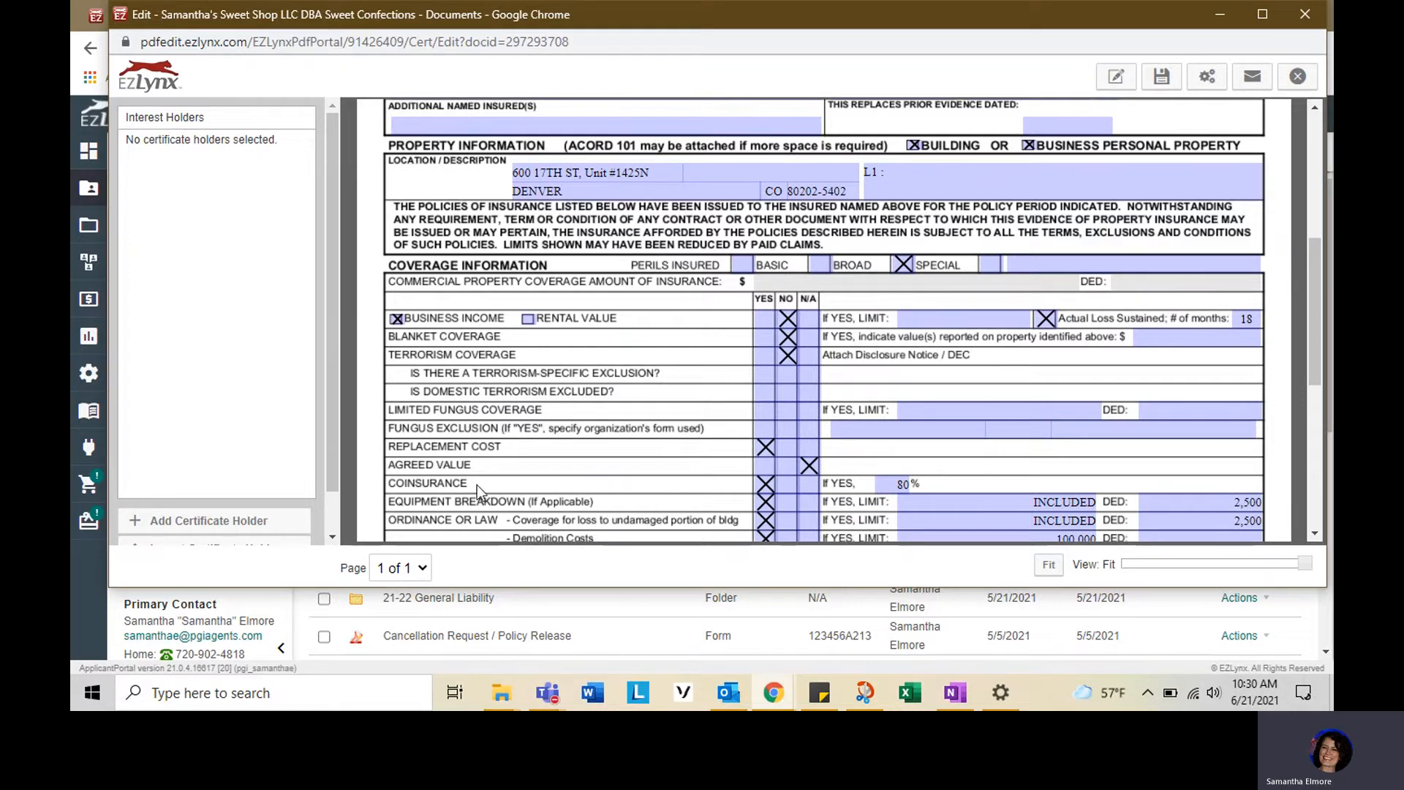
{"action": "left_click", "coordinate": [149, 520]}
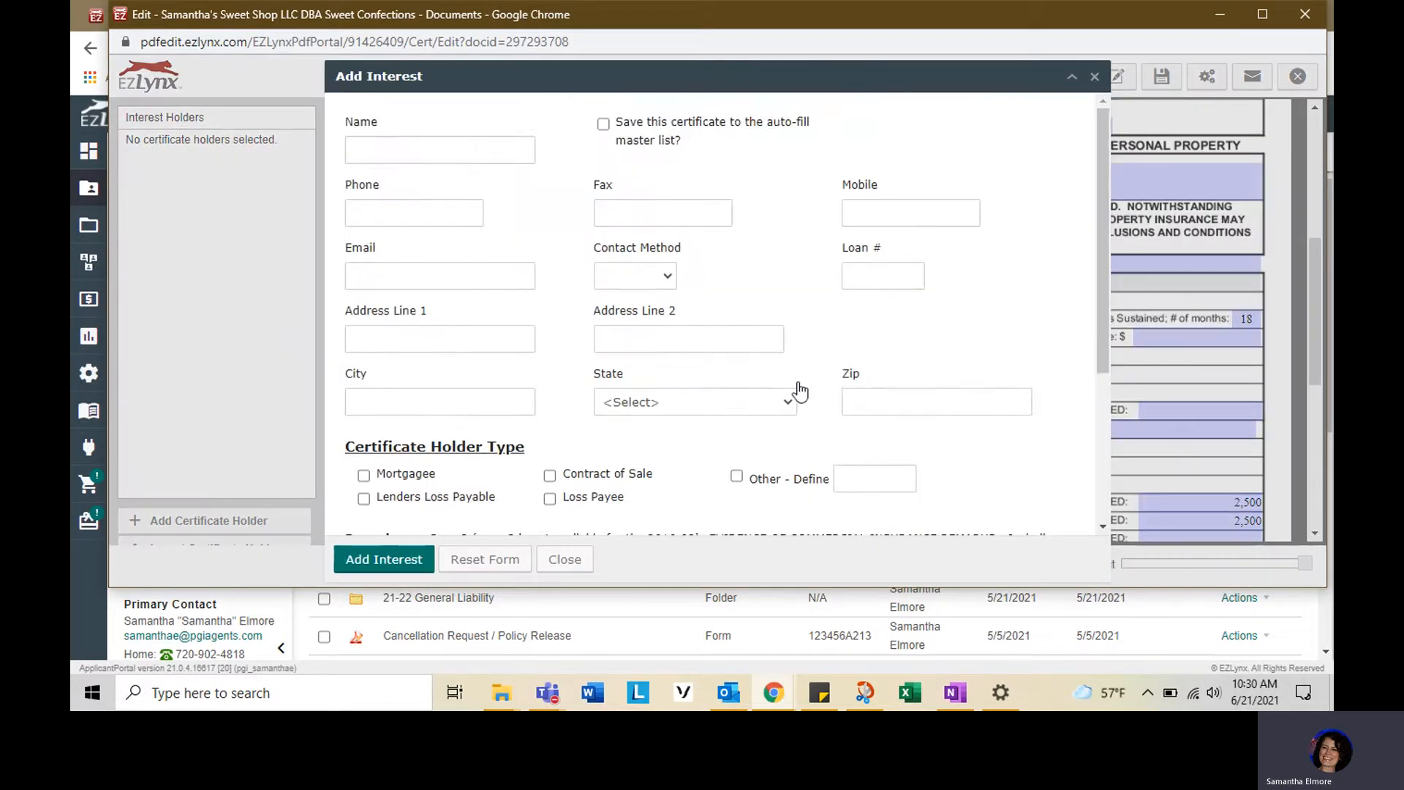
{"action": "scroll", "coordinate": [798, 387], "scroll_direction": "down", "scroll_amount": 3}
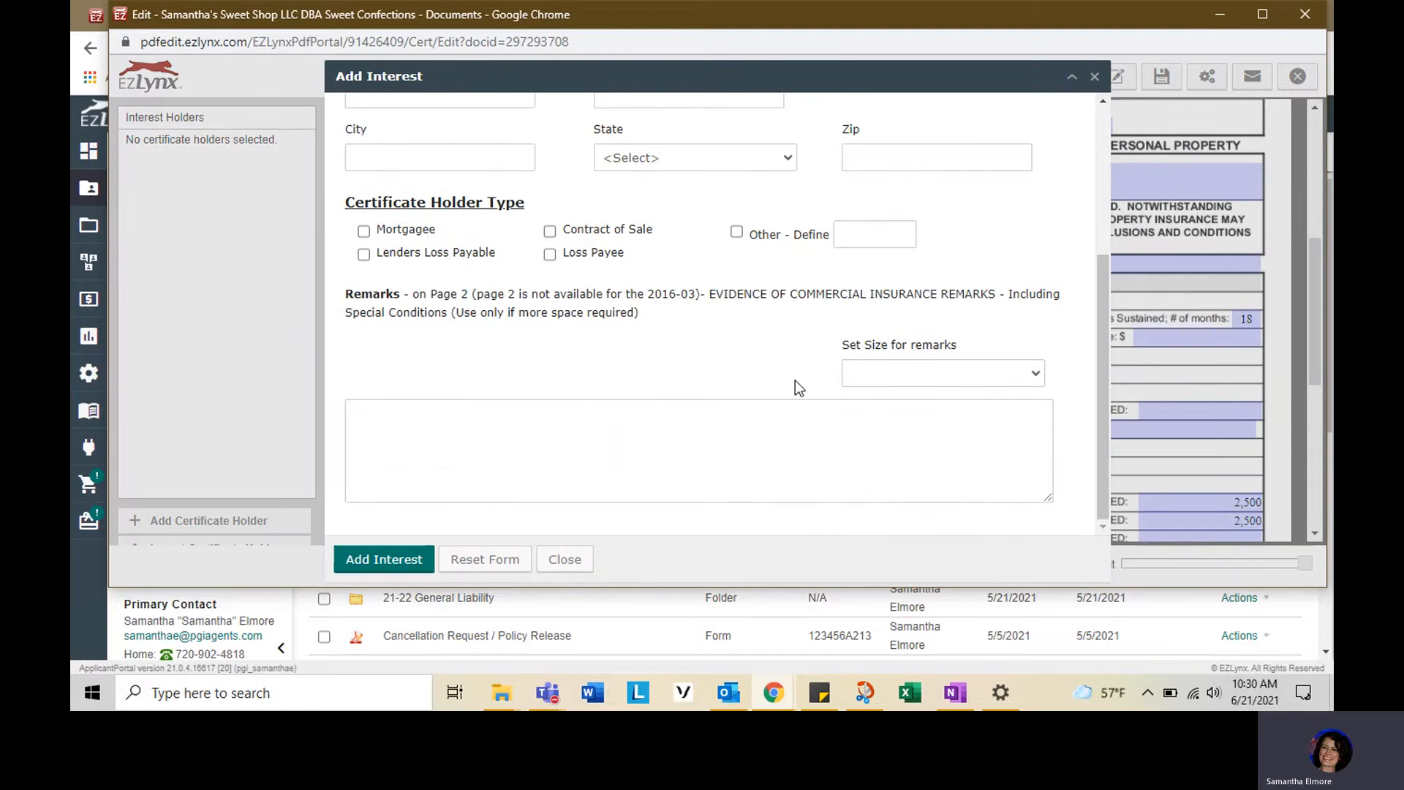
{"action": "left_click", "coordinate": [545, 565]}
- Review the reopened certificate's fields and leave the editor without saving
{"action": "scroll", "coordinate": [709, 372], "scroll_direction": "up", "scroll_amount": 4}
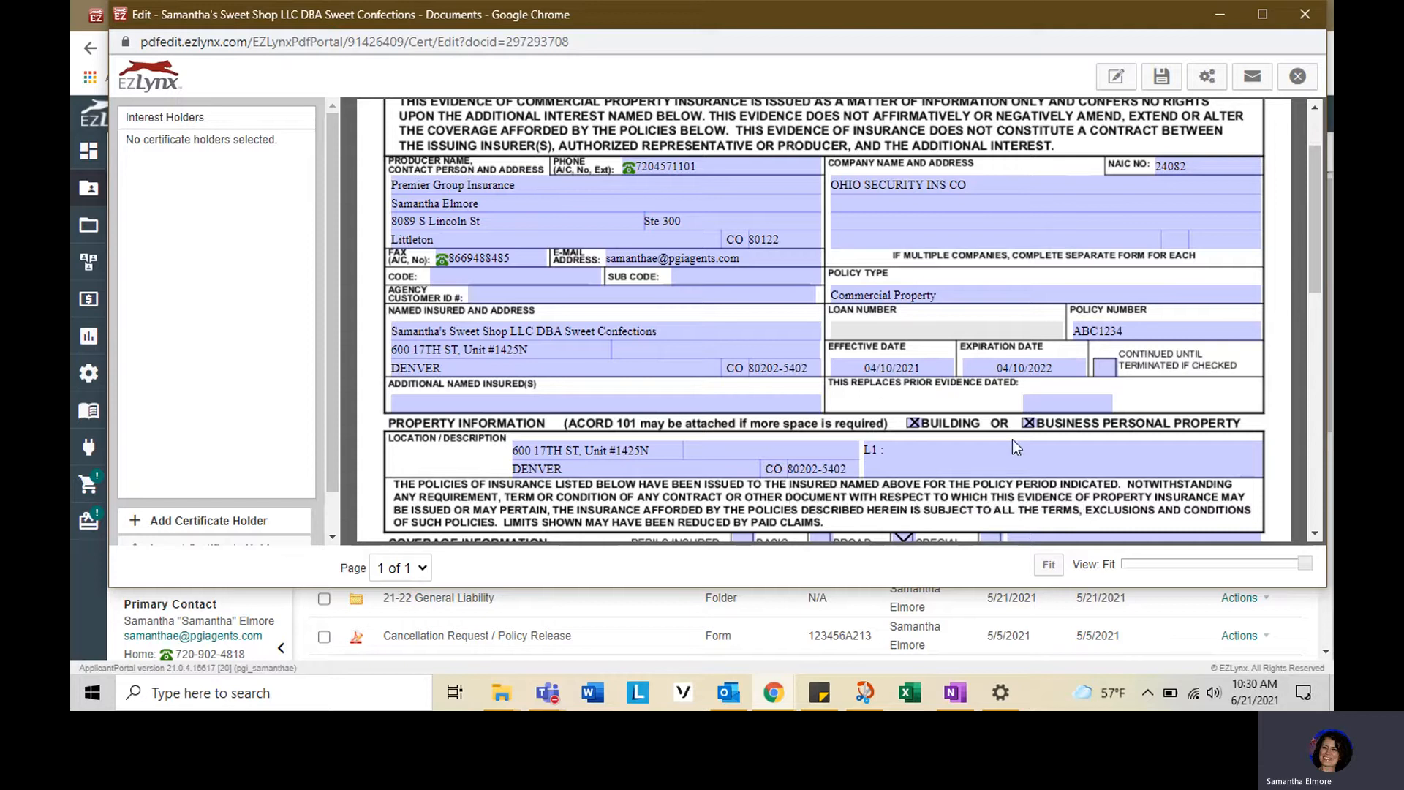
{"action": "scroll", "coordinate": [851, 399], "scroll_direction": "down", "scroll_amount": 3}
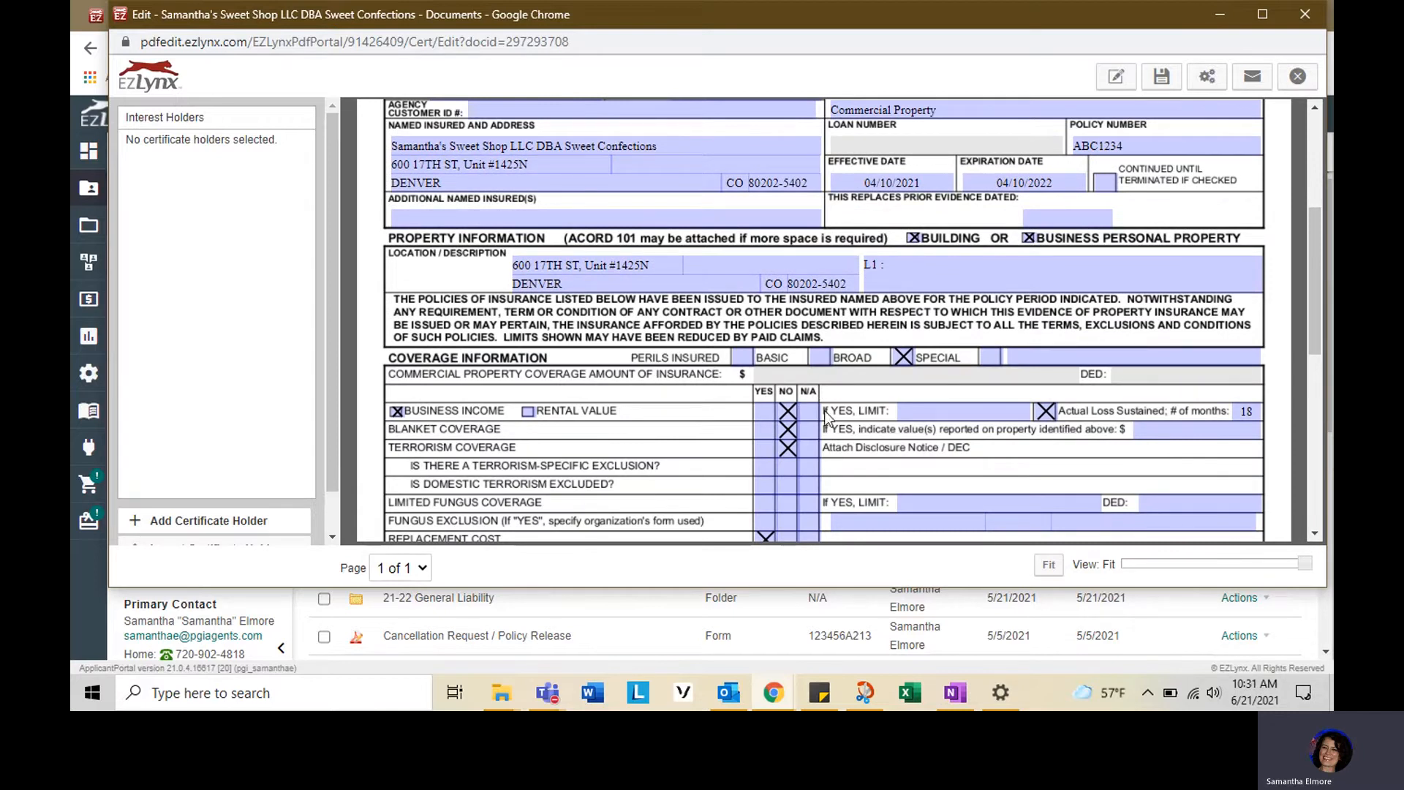
{"action": "scroll", "coordinate": [877, 416], "scroll_direction": "up", "scroll_amount": 5}
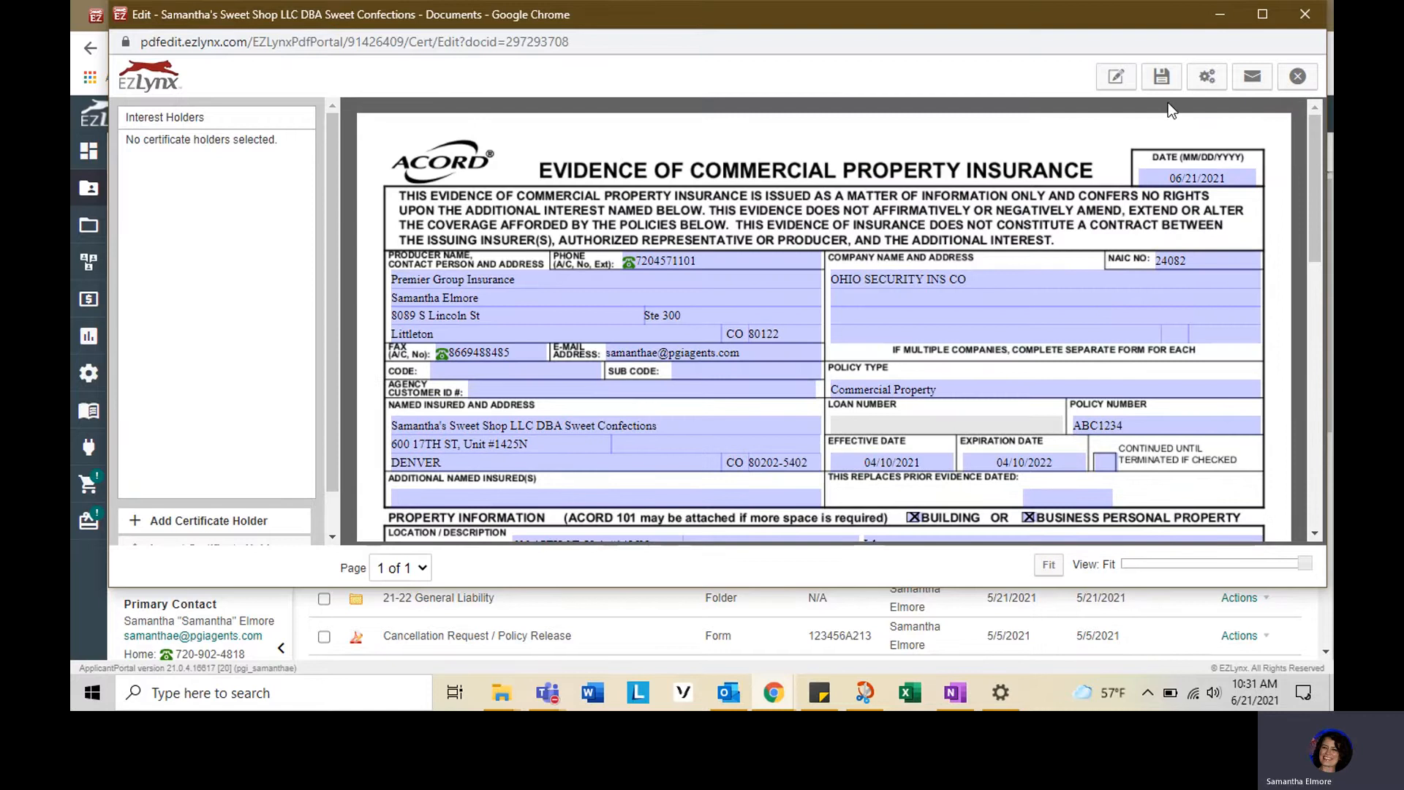
{"action": "left_click", "coordinate": [1298, 76]}
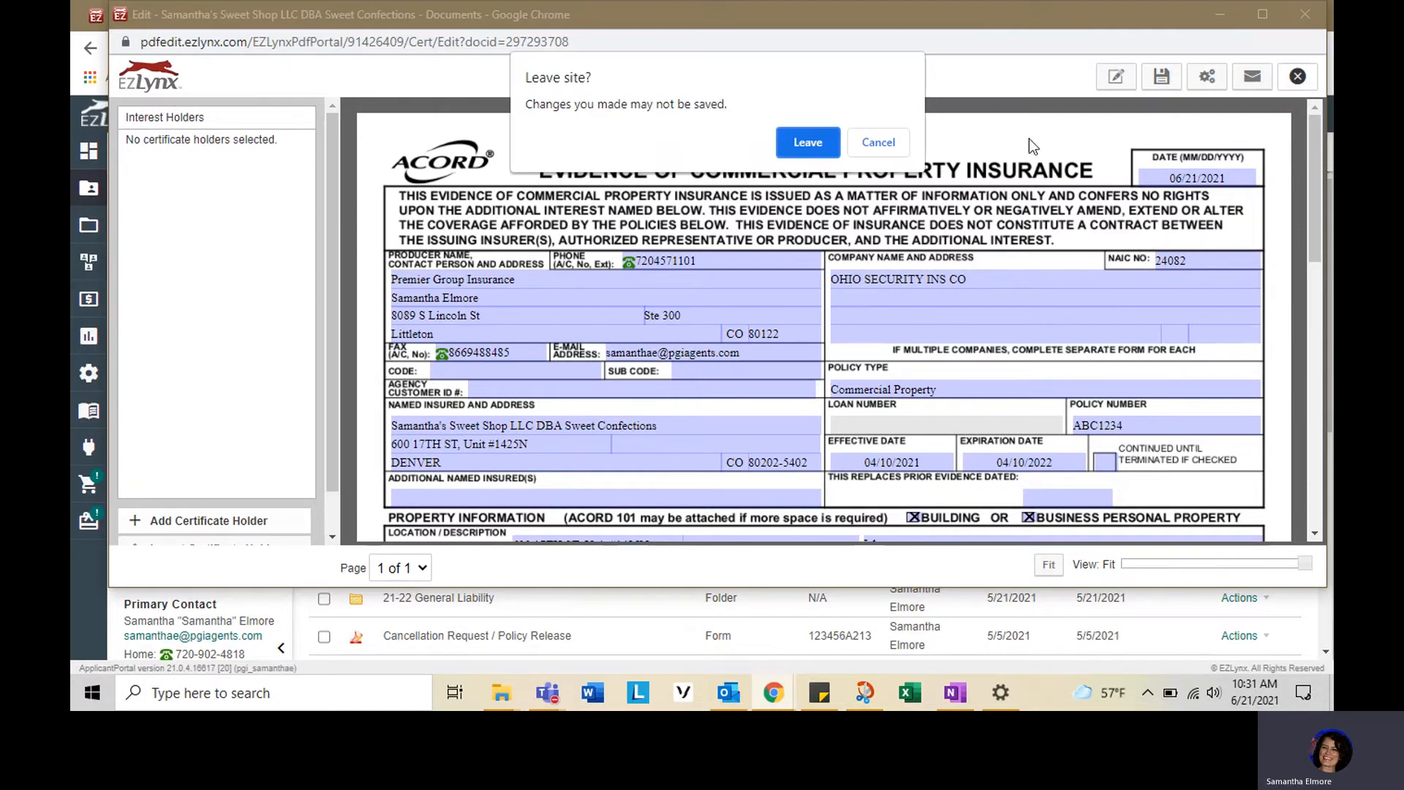
{"action": "left_click", "coordinate": [811, 142]}
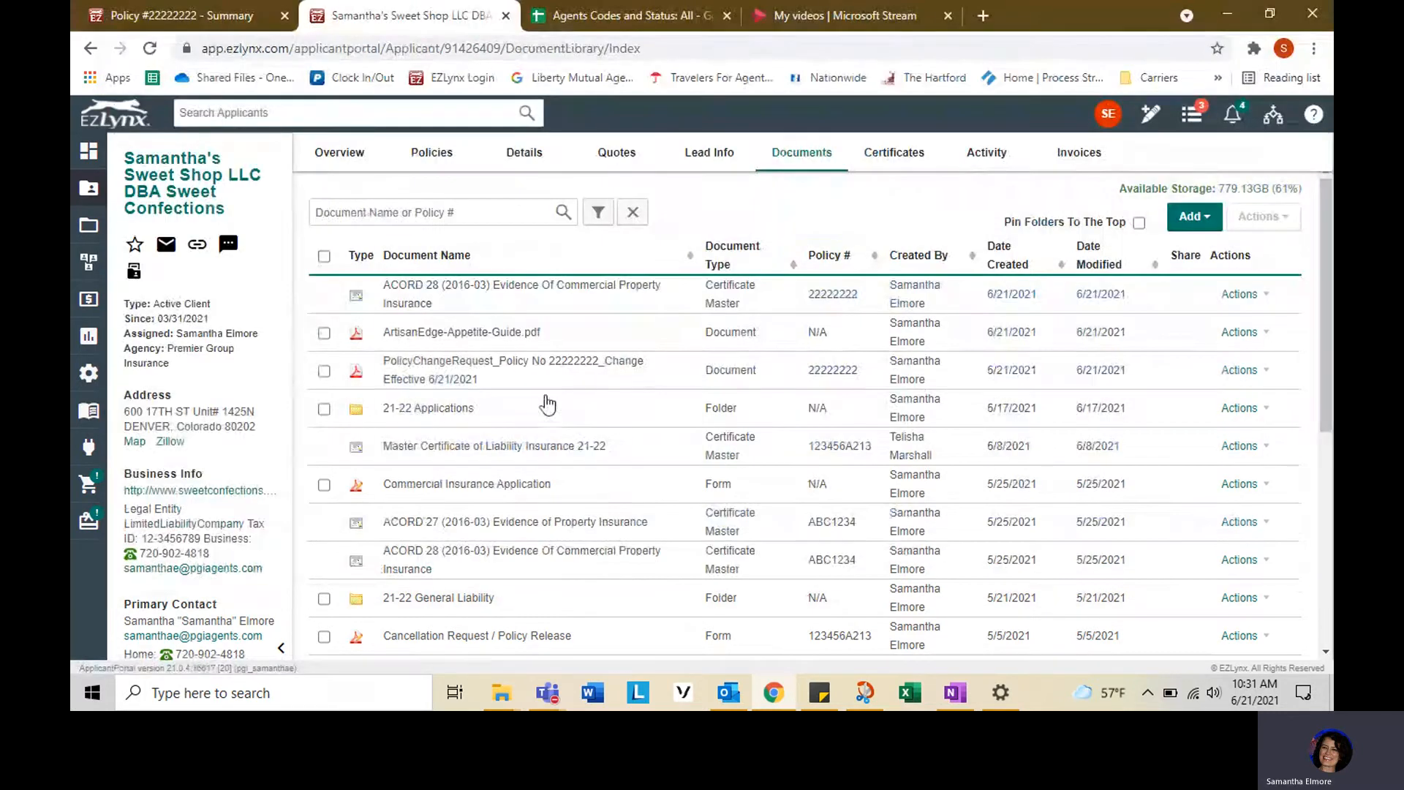
- Add an ACORD 27 (2016-03) Evidence of Property Insurance certificate merged with policy ABC1234
{"action": "left_click", "coordinate": [1193, 217]}
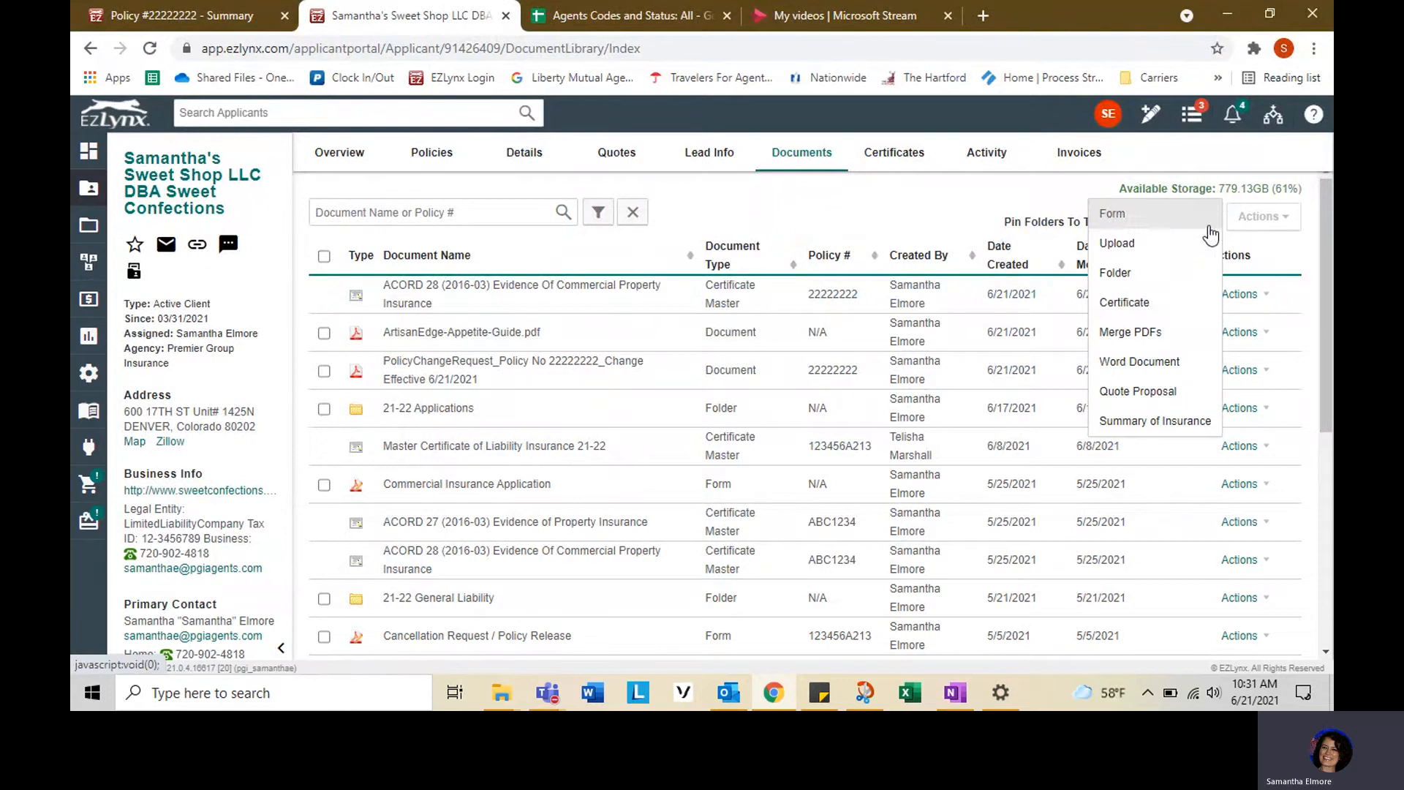
{"action": "left_click", "coordinate": [1166, 305]}
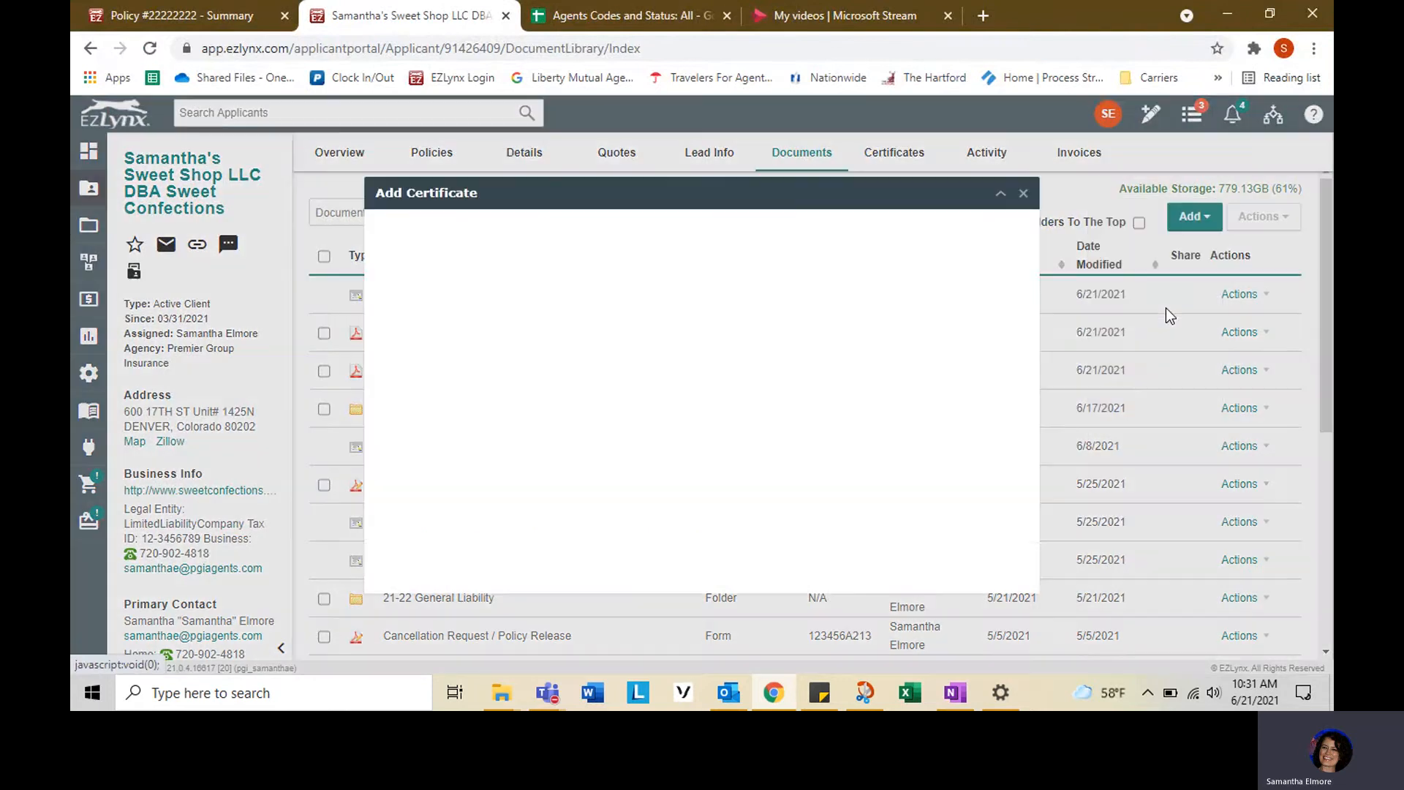
{"action": "left_click", "coordinate": [667, 284]}
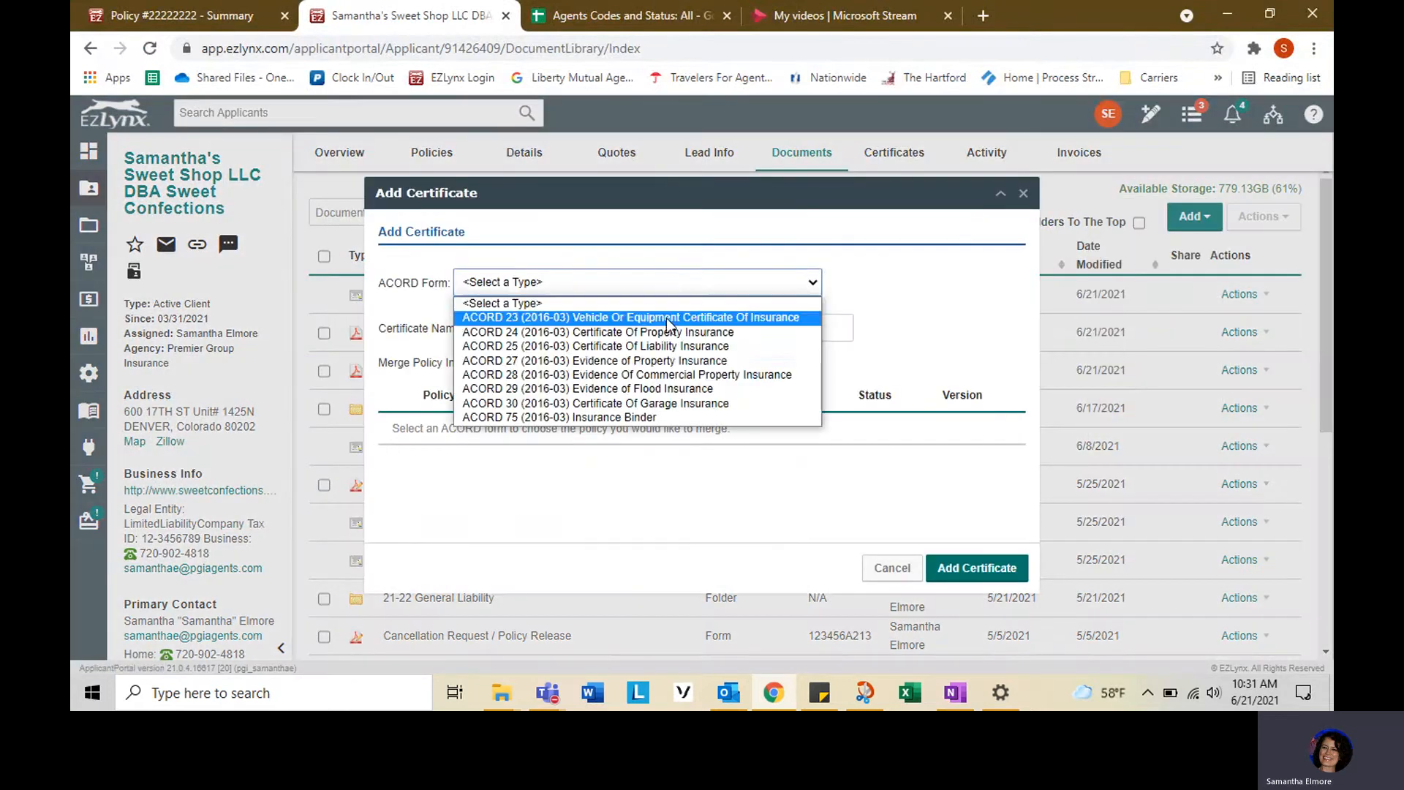
{"action": "left_click", "coordinate": [661, 362]}
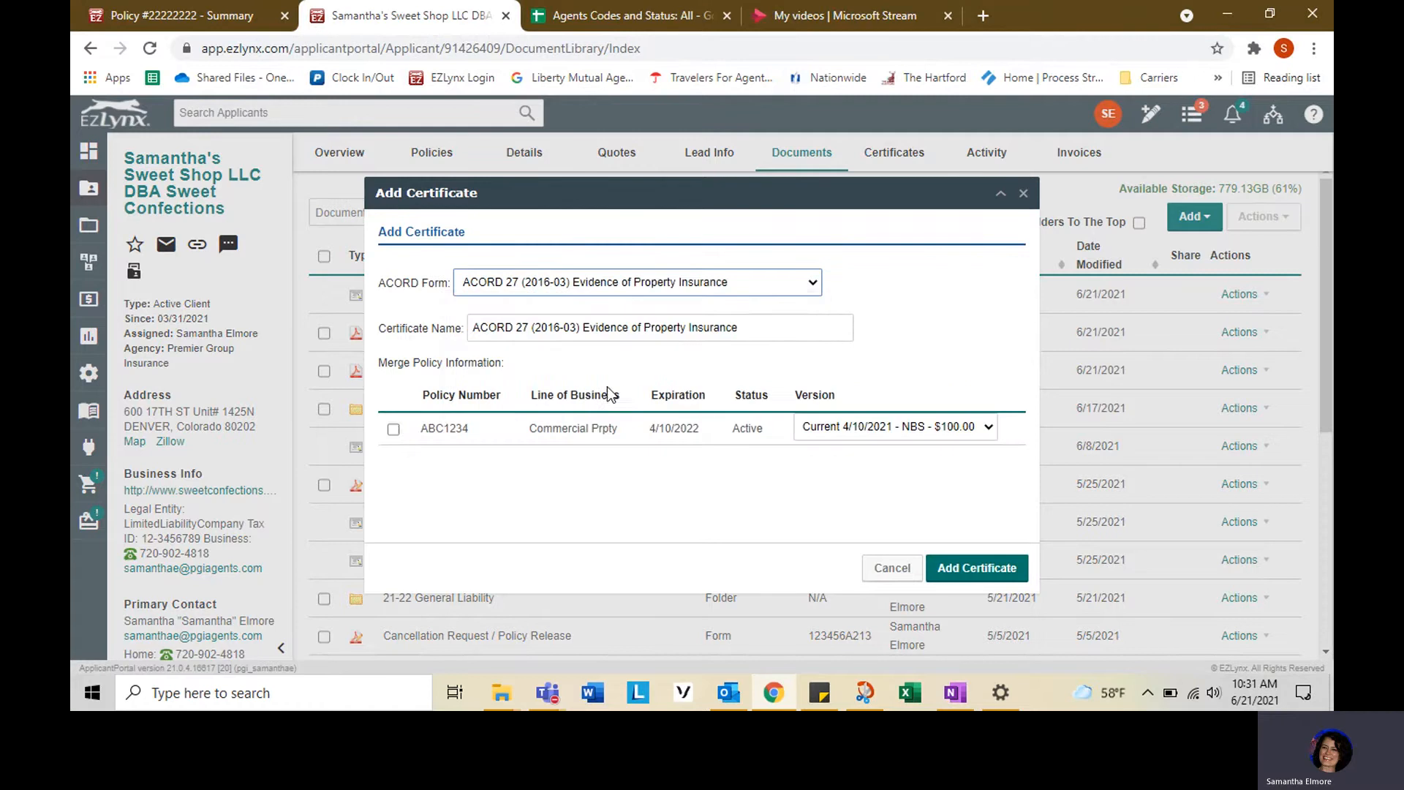
{"action": "left_click", "coordinate": [394, 430]}
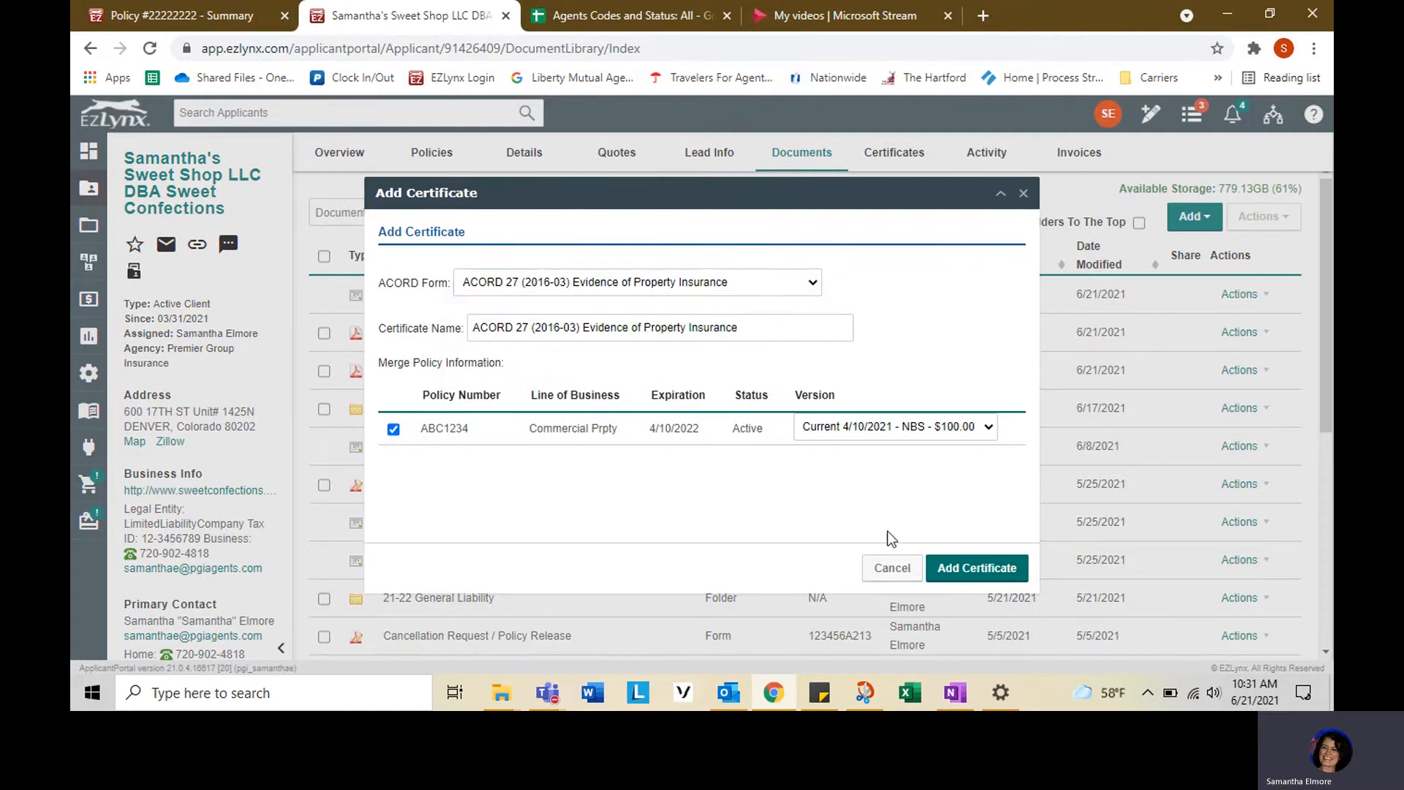
{"action": "left_click", "coordinate": [978, 569]}
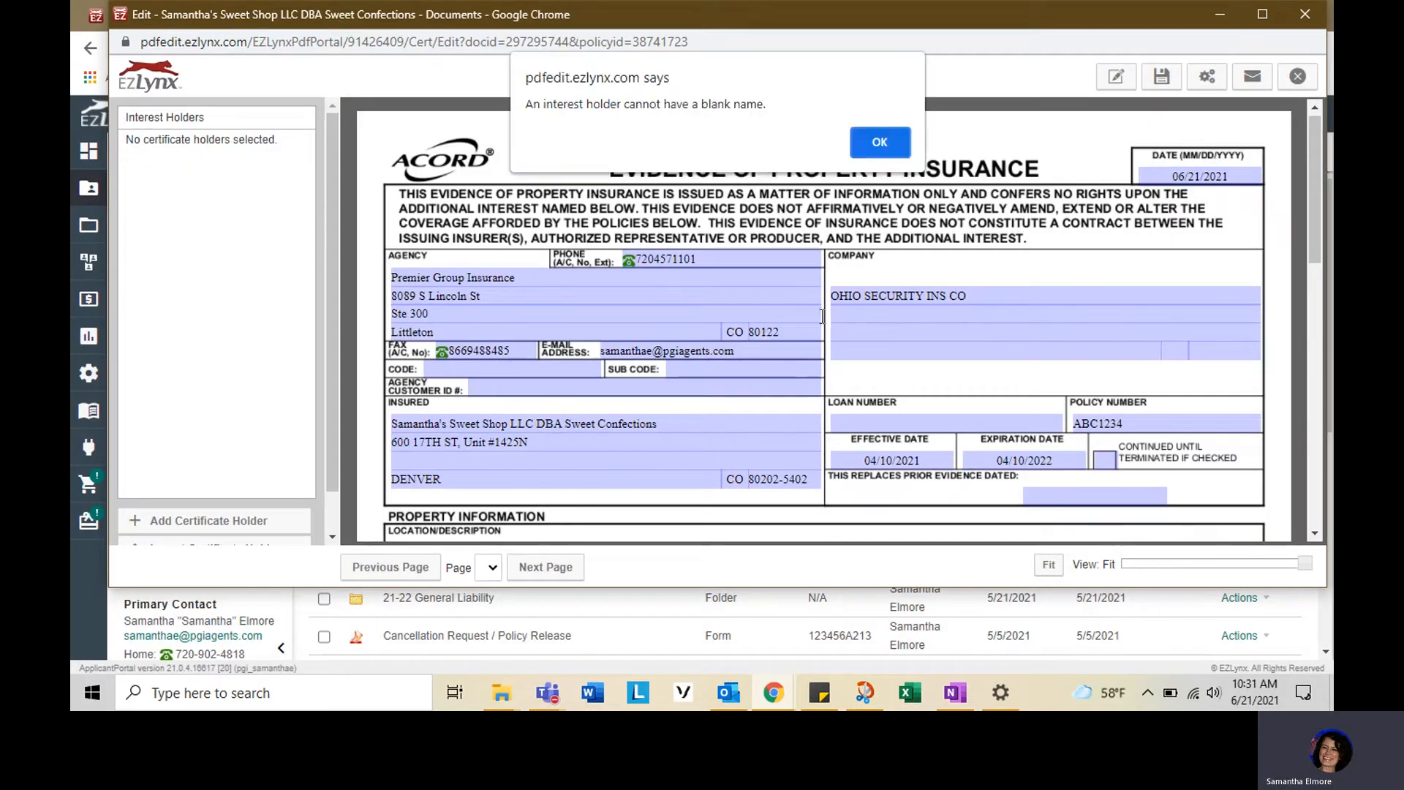
- Dismiss the interest holder notice and scroll through the new certificate to review its prefilled fields
{"action": "left_click", "coordinate": [881, 142]}
{"action": "scroll", "coordinate": [884, 291], "scroll_direction": "down", "scroll_amount": 1}
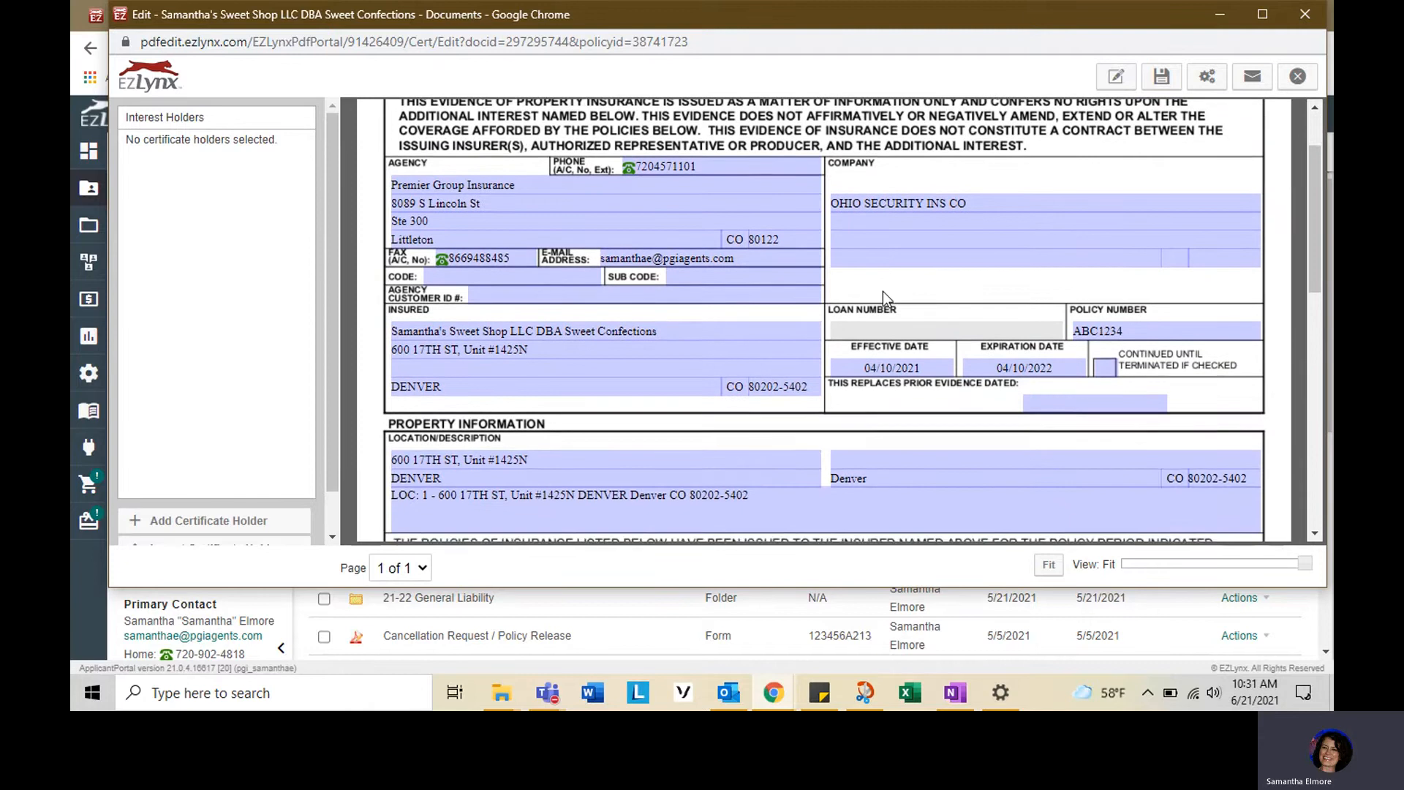
{"action": "scroll", "coordinate": [884, 291], "scroll_direction": "down", "scroll_amount": 3}
{"action": "scroll", "coordinate": [883, 291], "scroll_direction": "down", "scroll_amount": 3}
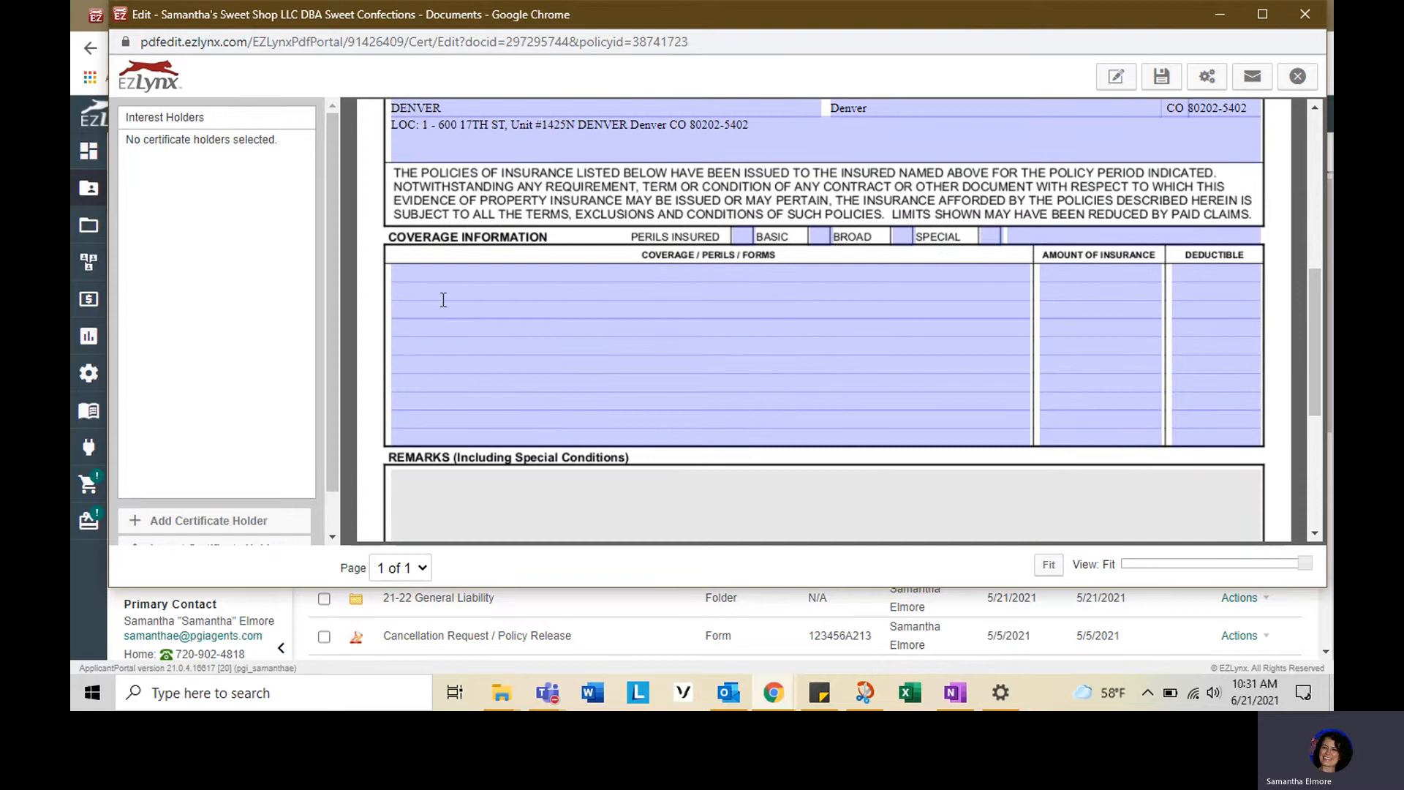
{"action": "left_click", "coordinate": [442, 273]}
{"action": "scroll", "coordinate": [839, 273], "scroll_direction": "up", "scroll_amount": 6}
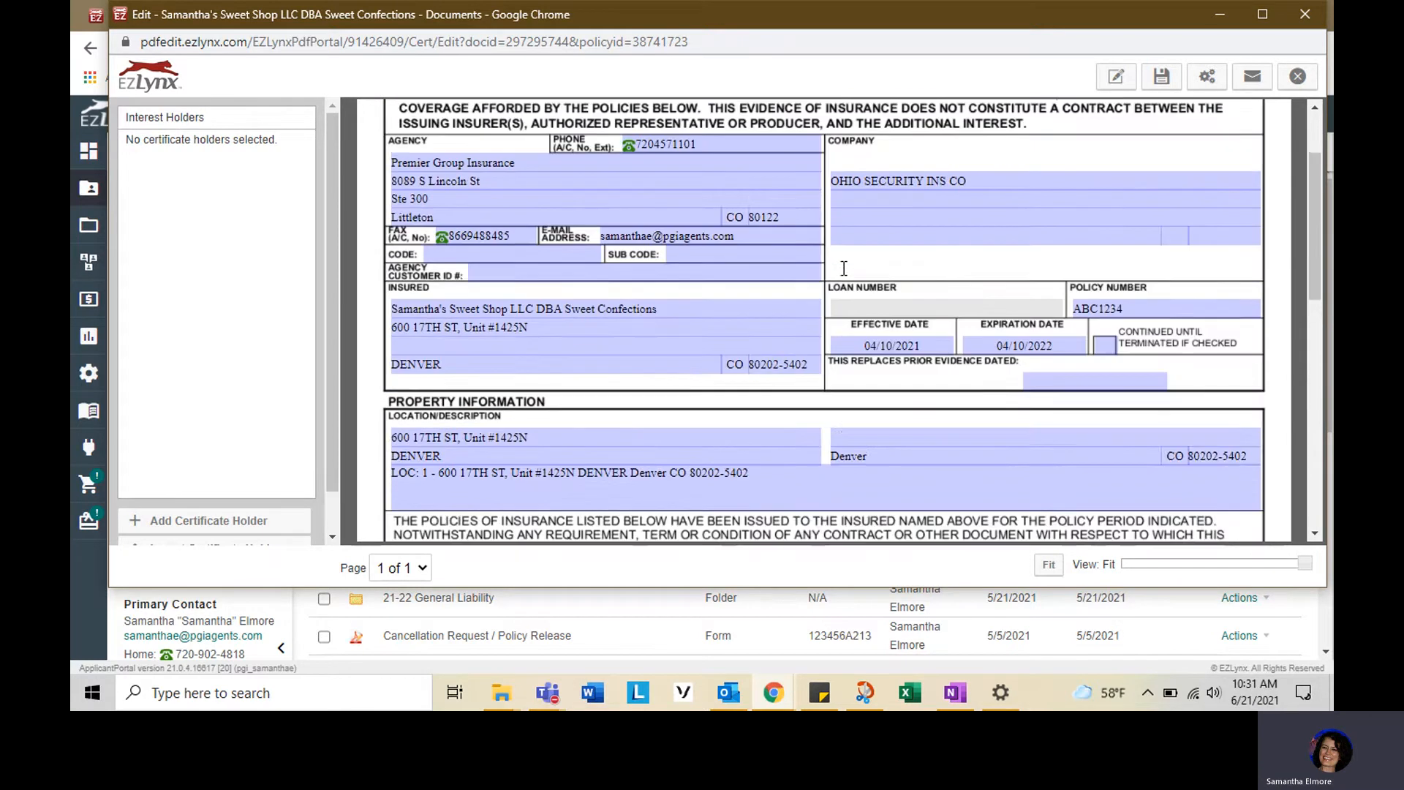
{"action": "scroll", "coordinate": [824, 386], "scroll_direction": "down", "scroll_amount": 2}
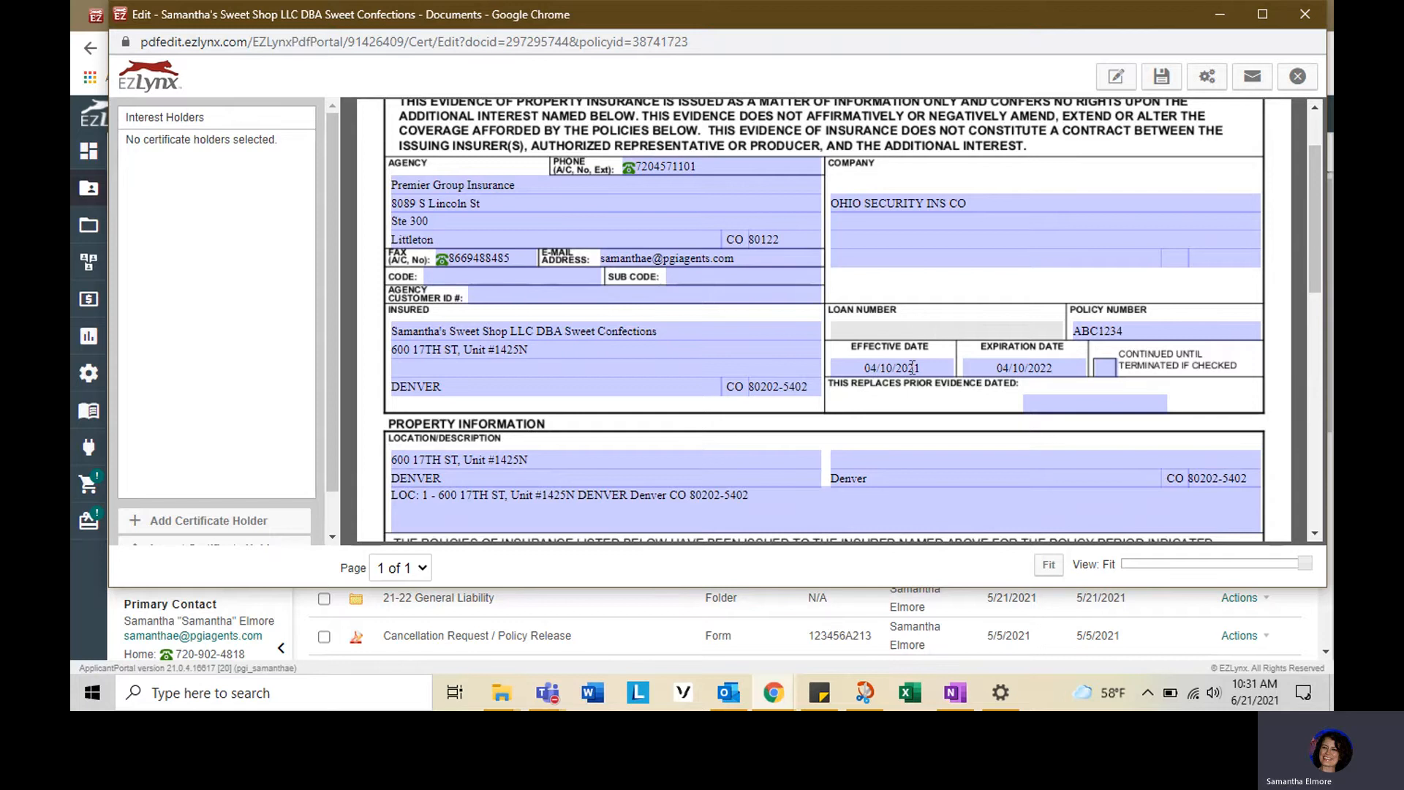
{"action": "scroll", "coordinate": [1016, 371], "scroll_direction": "down", "scroll_amount": 1}
{"action": "scroll", "coordinate": [1017, 372], "scroll_direction": "down", "scroll_amount": 5}
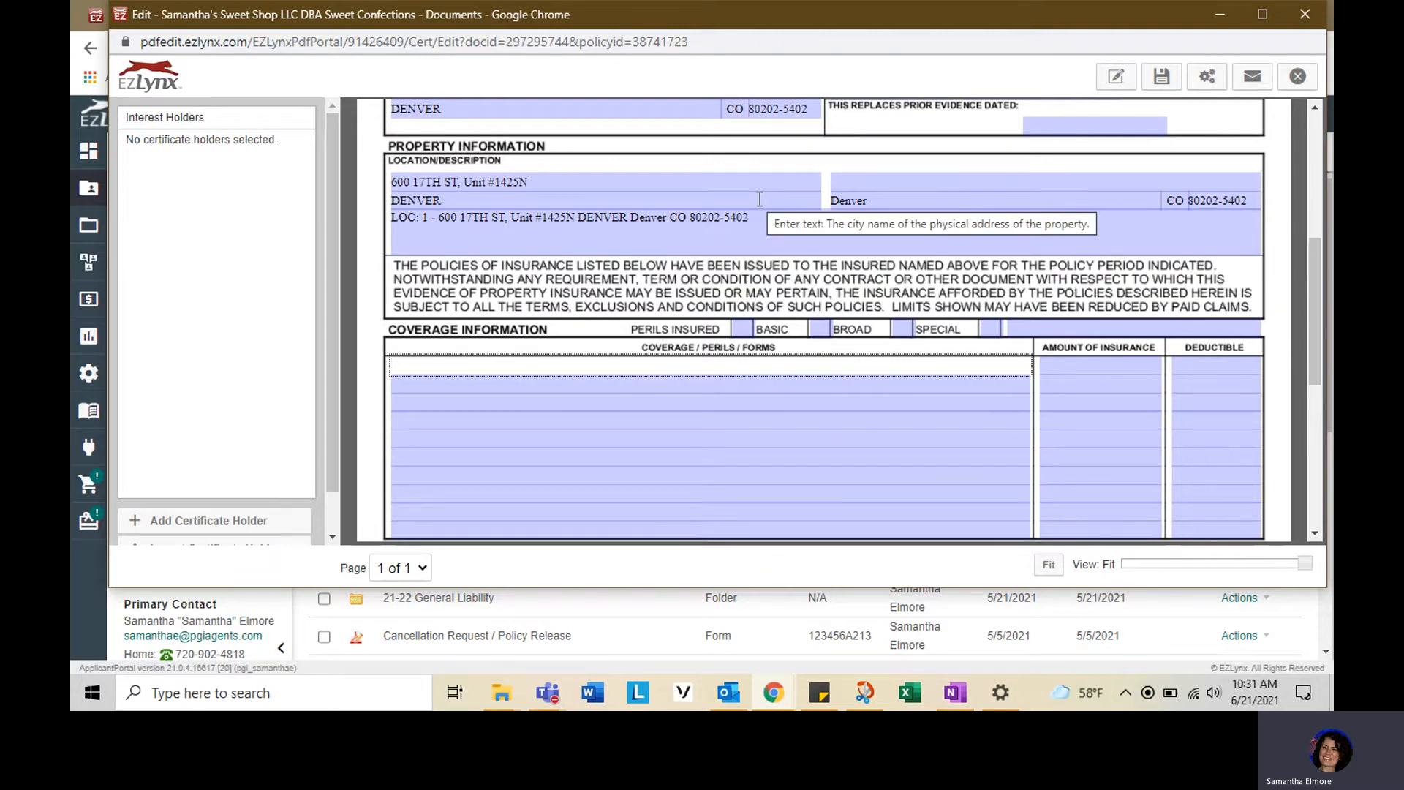
- Mark the perils insured as Special and enter the coverage line Building, Replacement Cost, 80% Co-Ins
{"action": "left_click", "coordinate": [902, 329]}
{"action": "left_click", "coordinate": [548, 365]}
{"action": "type", "text": "B"}
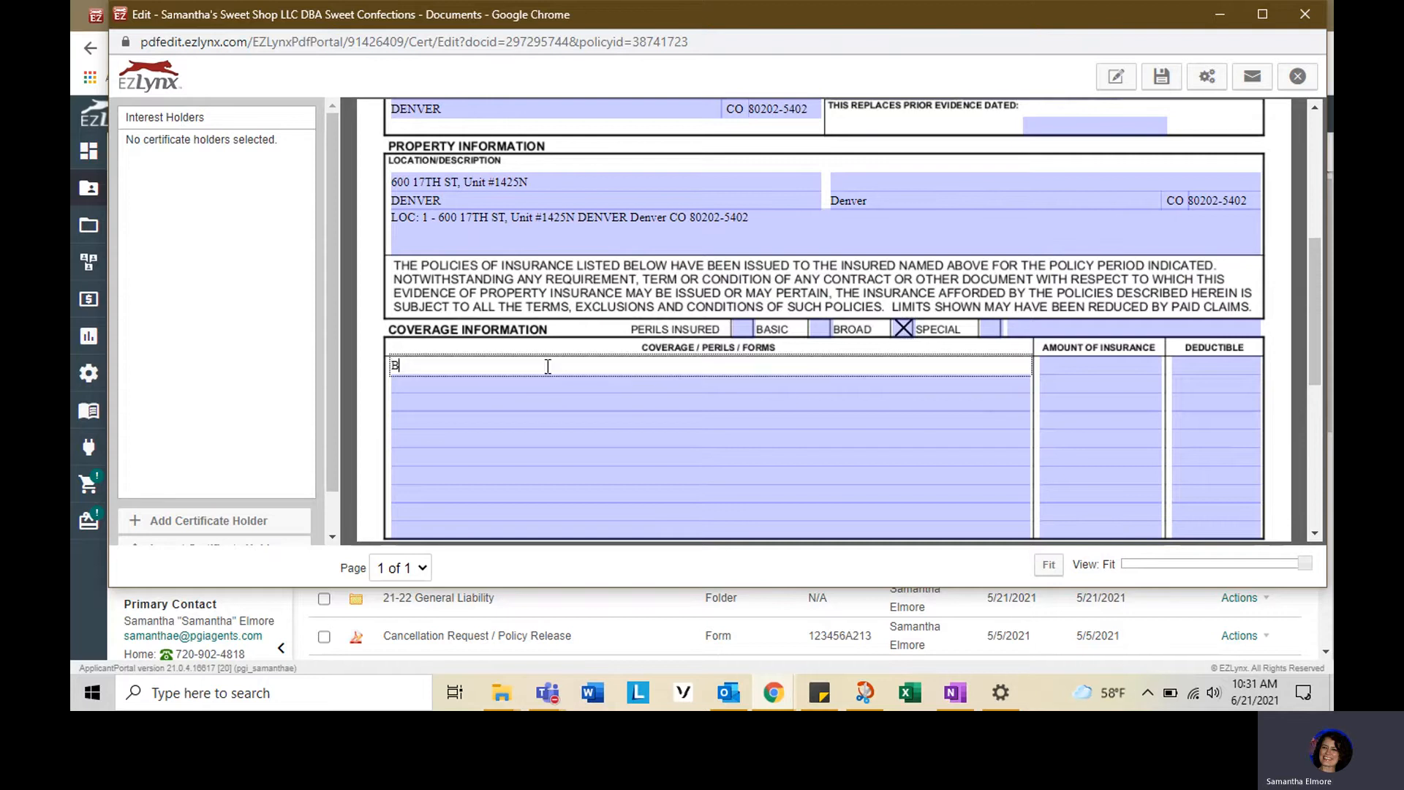
{"action": "type", "text": "uilding, Replacement Cost, "}
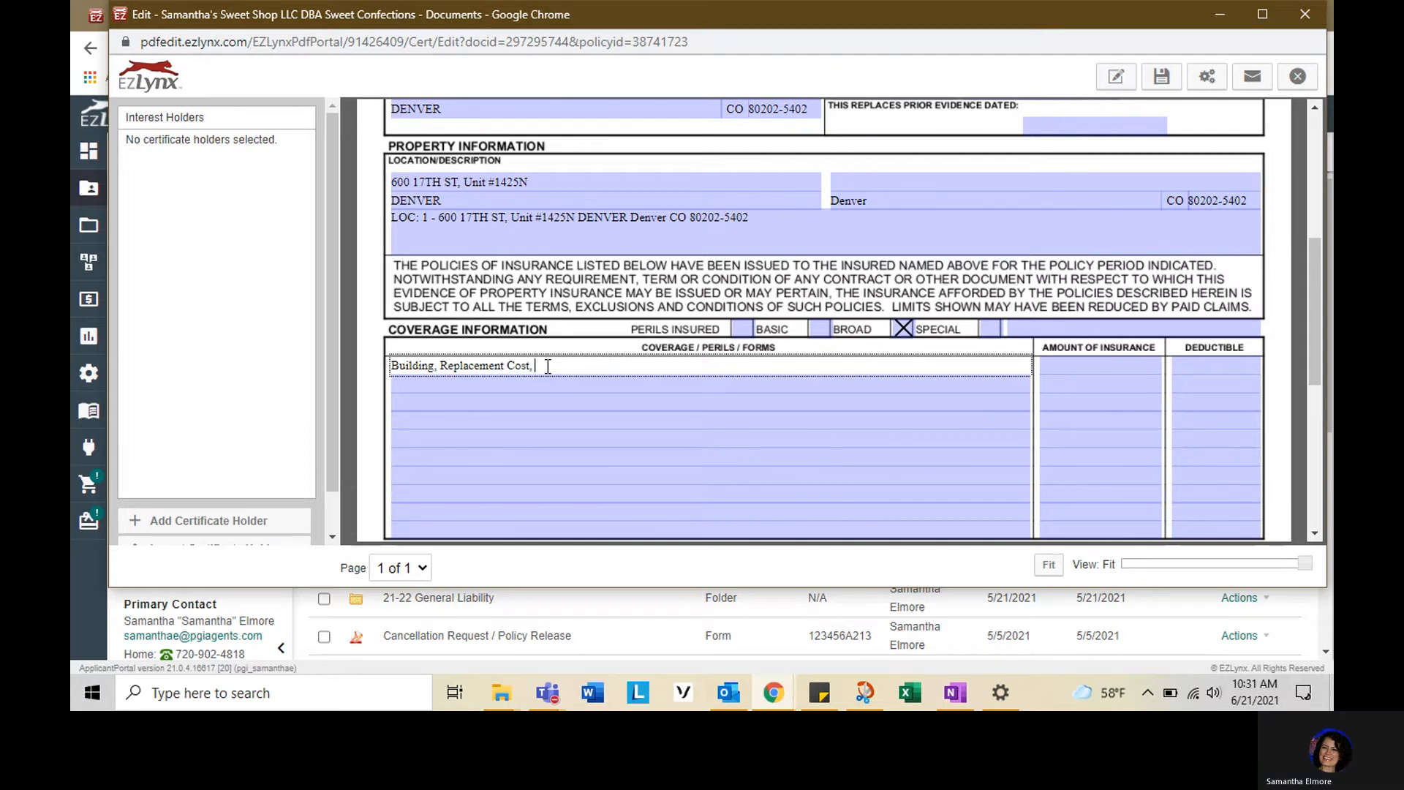
{"action": "type", "text": "80% Co"}
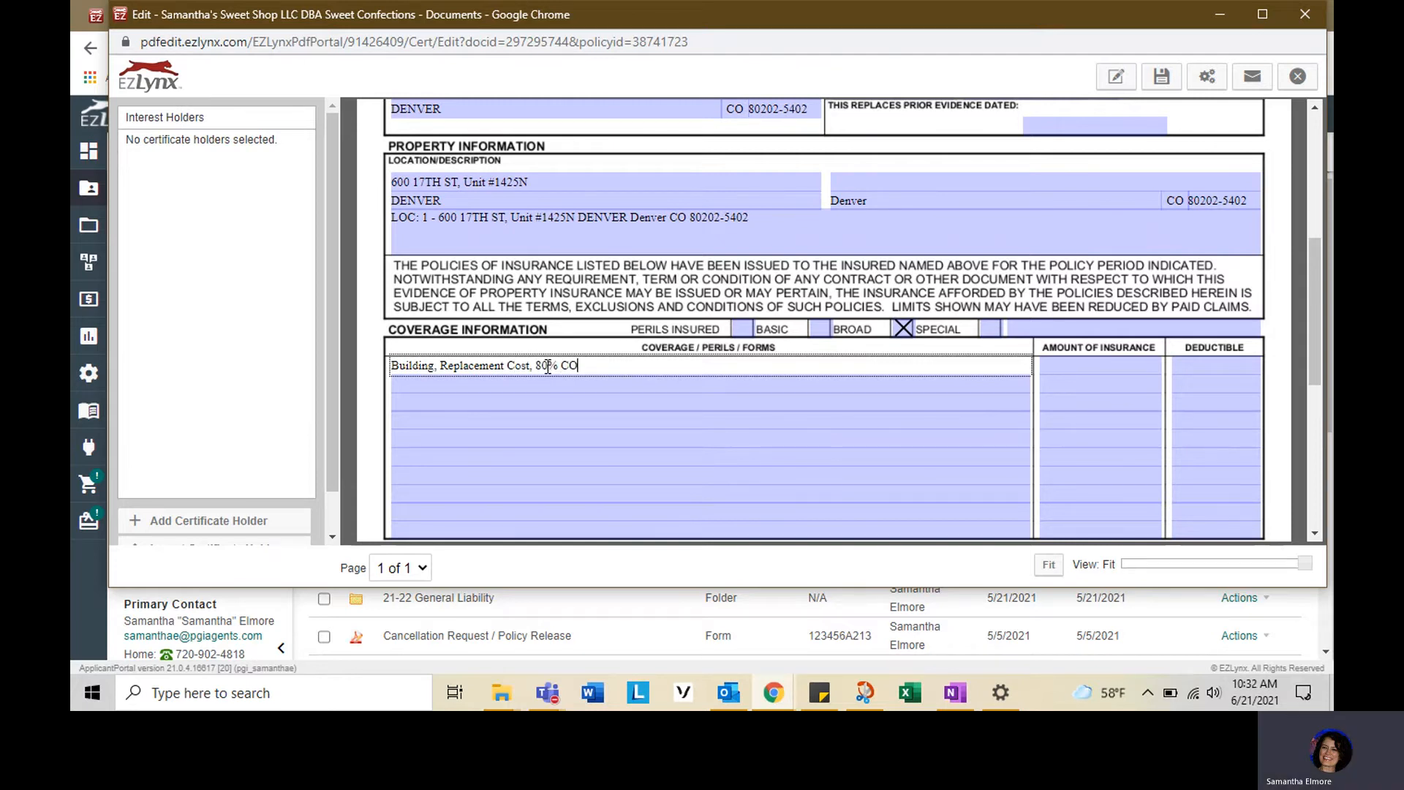
{"action": "type", "text": "-Ins"}
- Set the building's amount of insurance to $350,000 and its deductible to $2,500
{"action": "left_click", "coordinate": [1137, 363]}
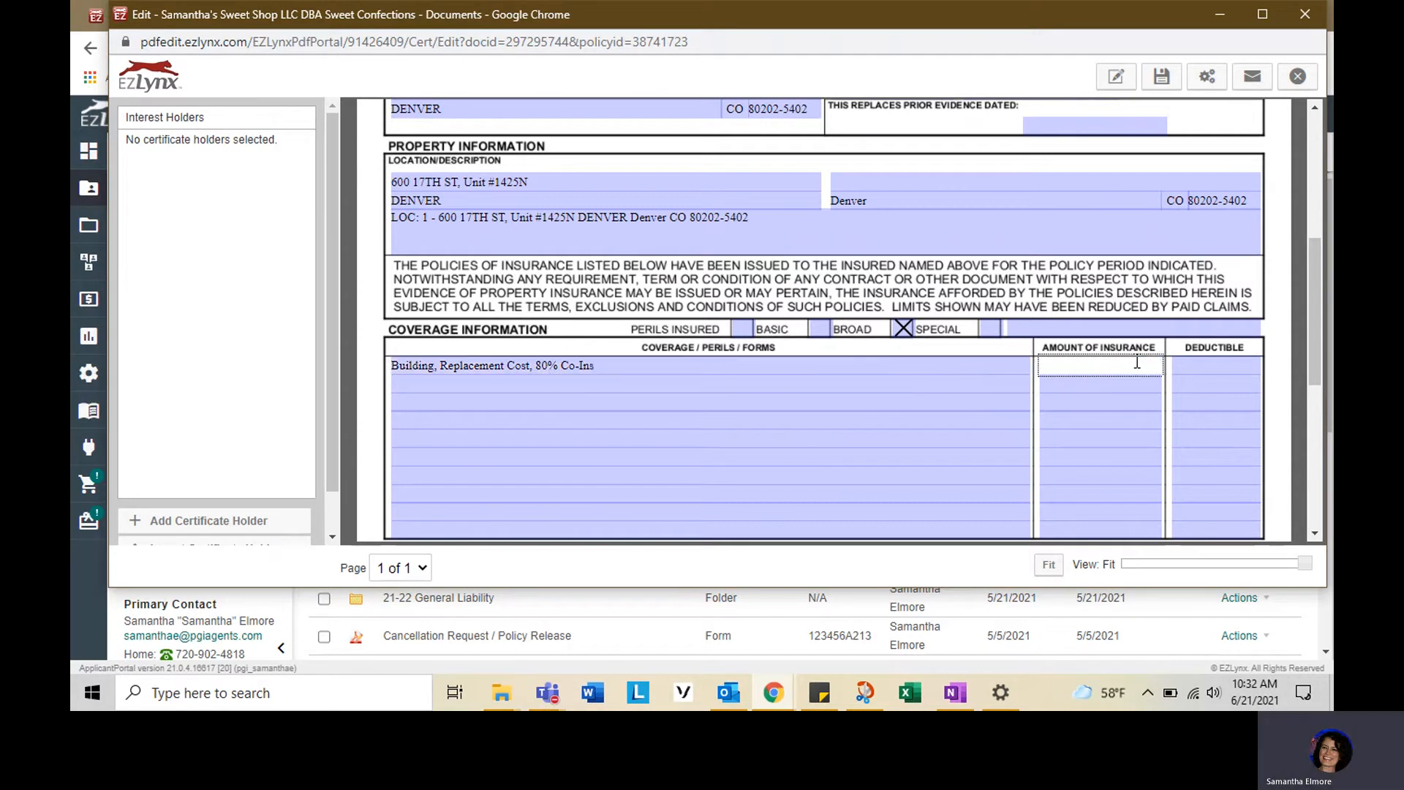
{"action": "type", "text": "$350,000"}
{"action": "key", "text": "Tab"}
{"action": "type", "text": "$2,5000"}
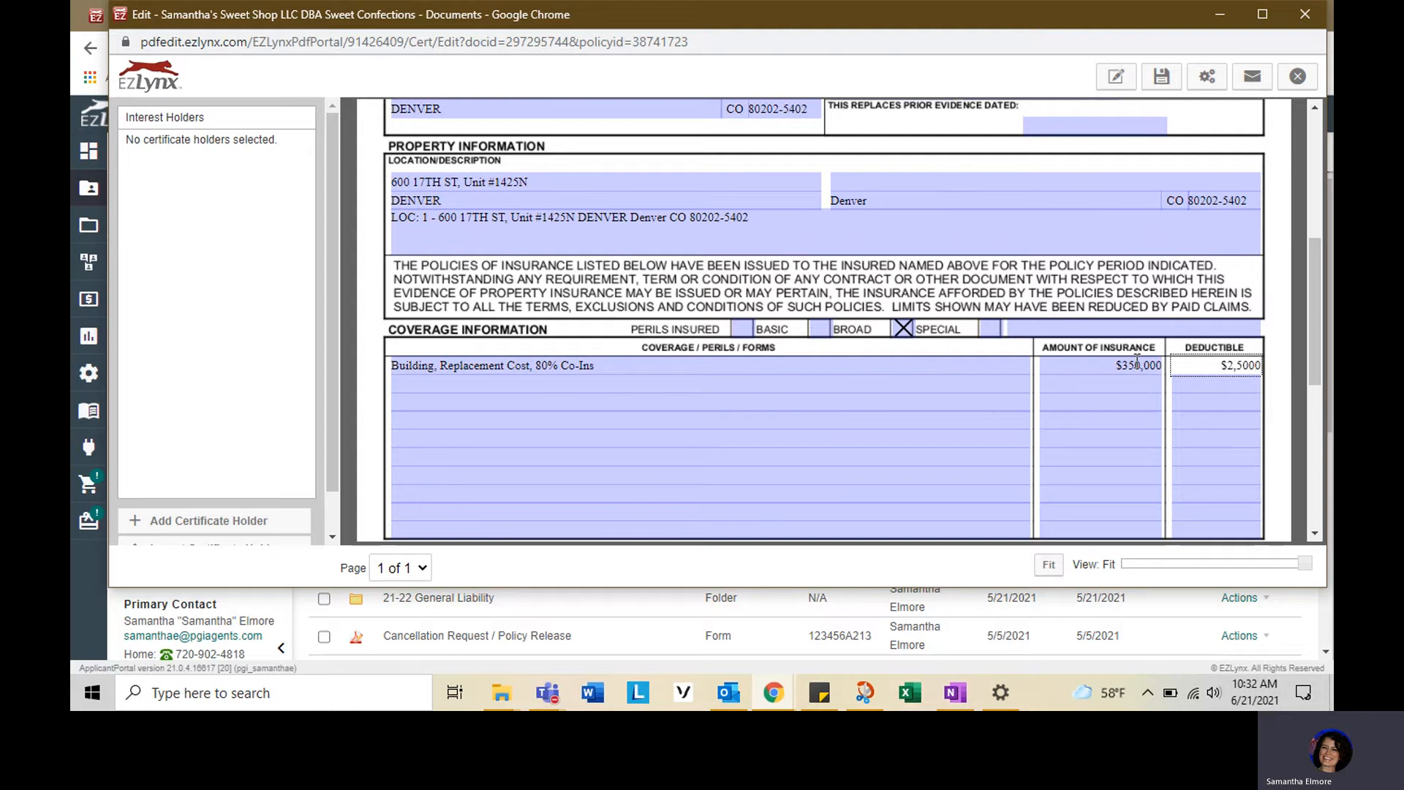
{"action": "key", "text": "BackSpace"}
- Add a coverage line "- Wind/ Hail Deductible" with a 2% deductible
{"action": "key", "text": "Tab"}
{"action": "type", "text": "-"}
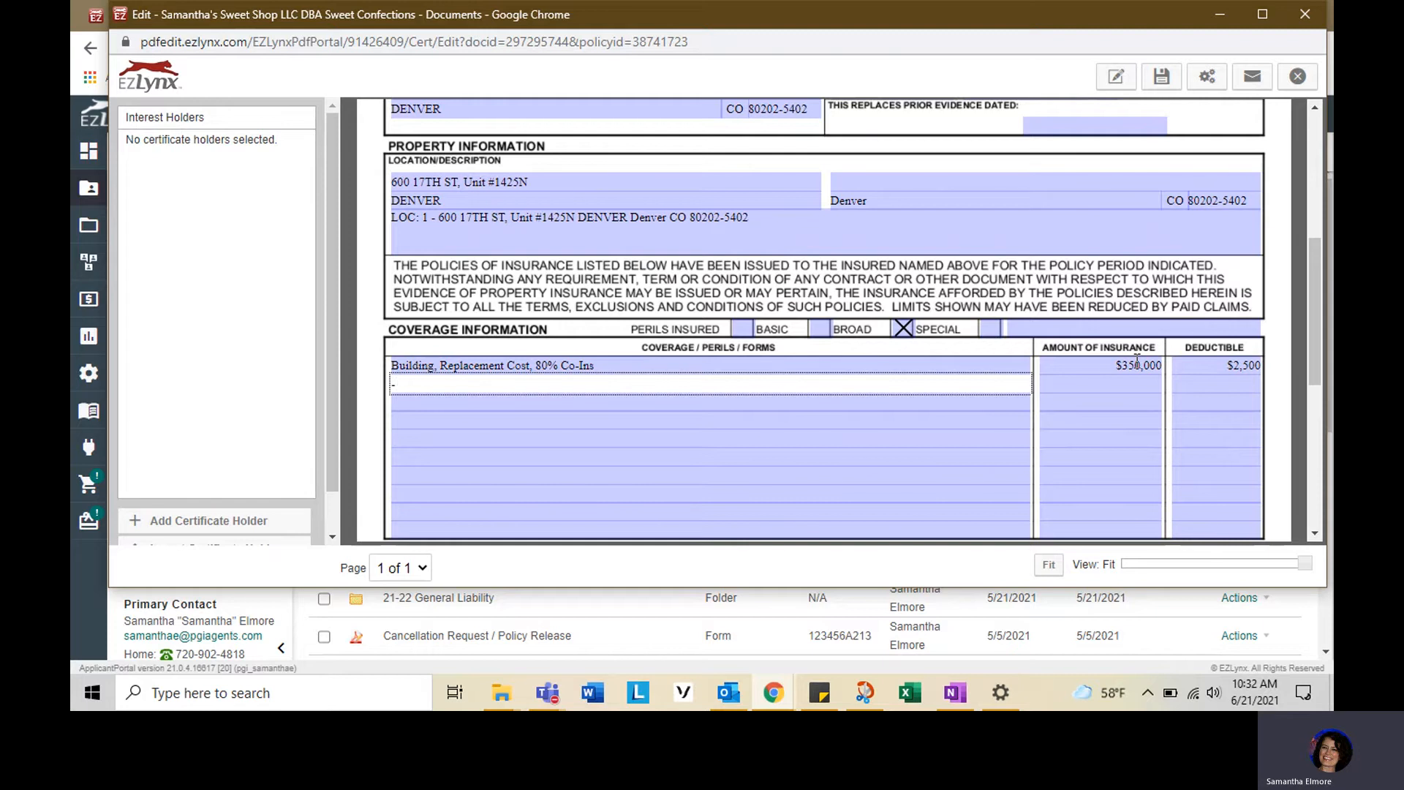
{"action": "type", "text": " Wind/ Hail Deductible"}
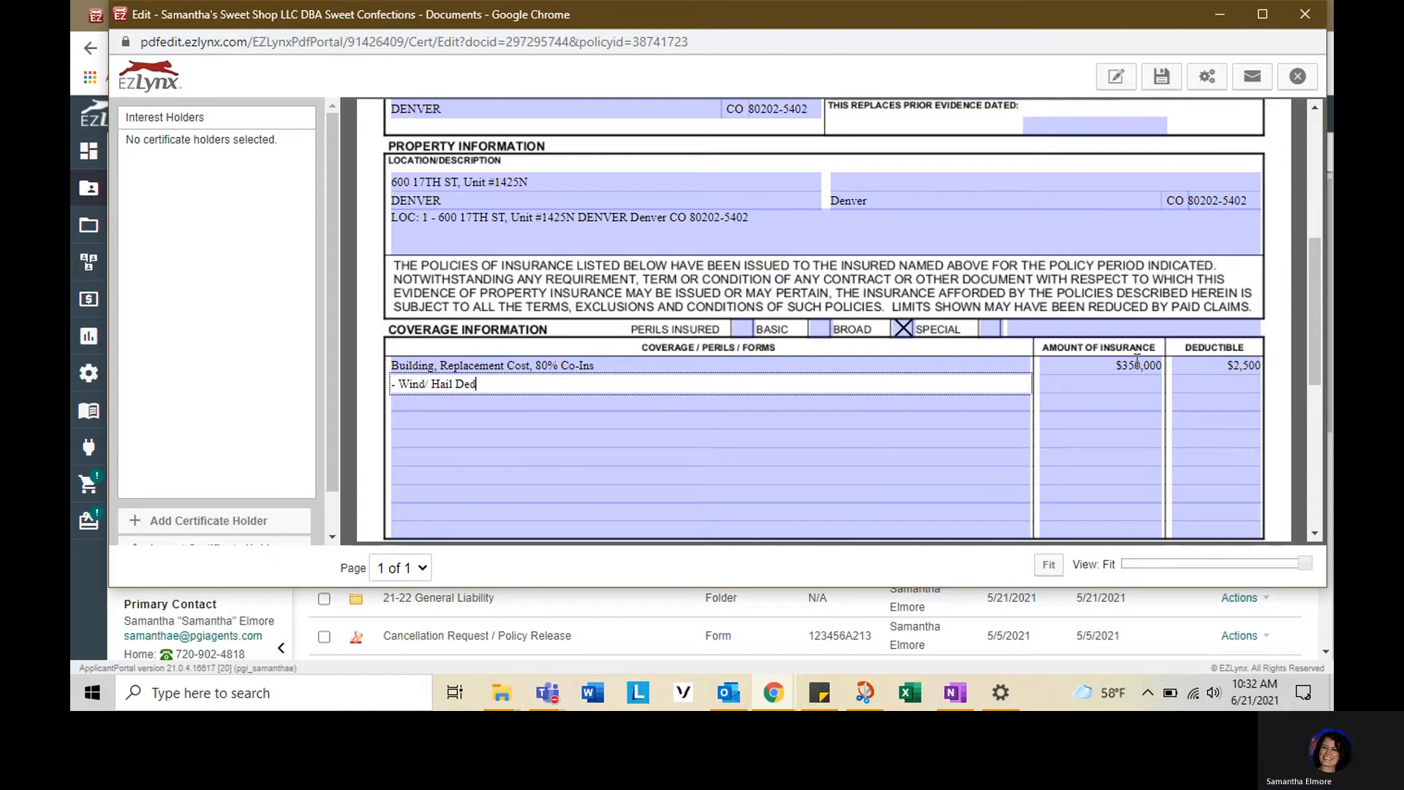
{"action": "key", "text": "Tab"}
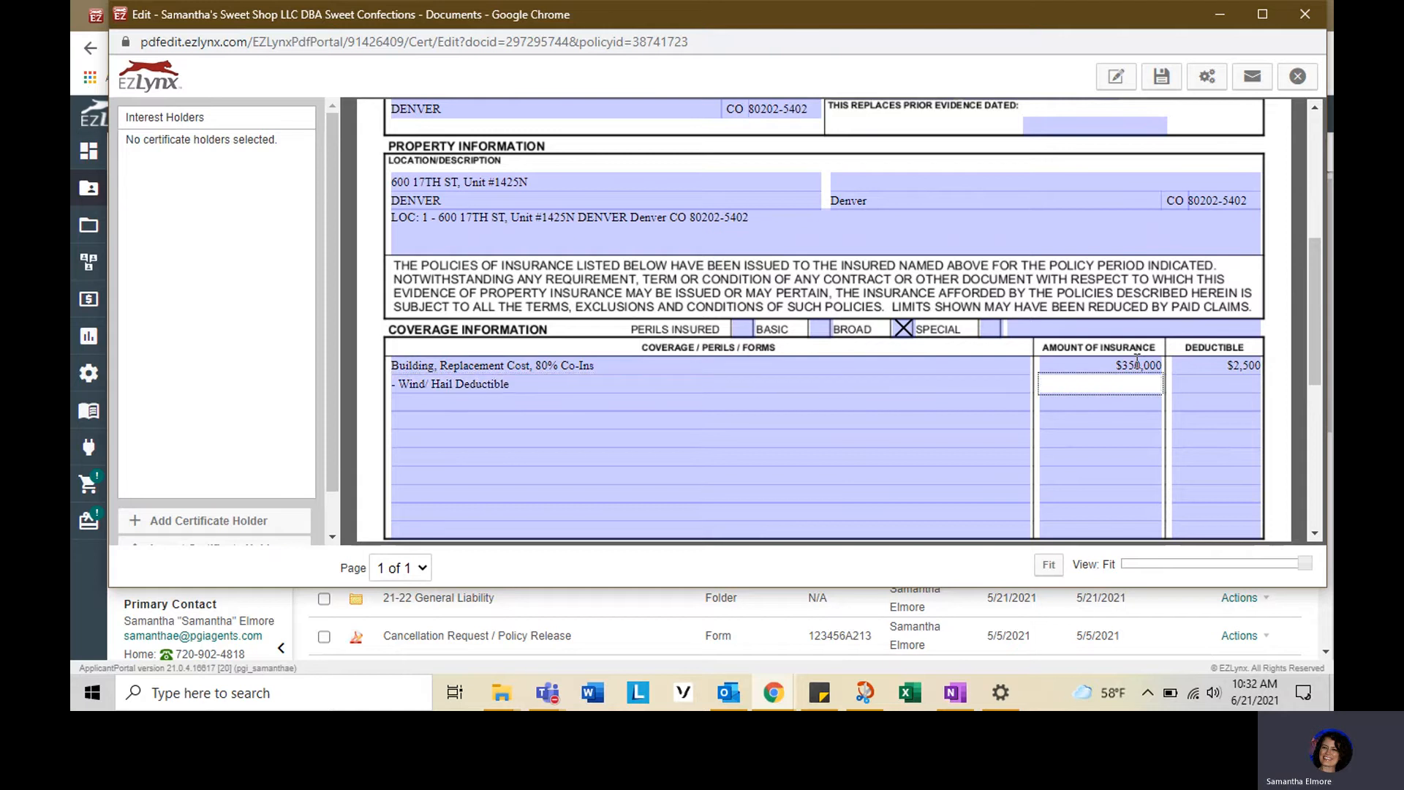
{"action": "key", "text": "Tab"}
{"action": "type", "text": "2"}
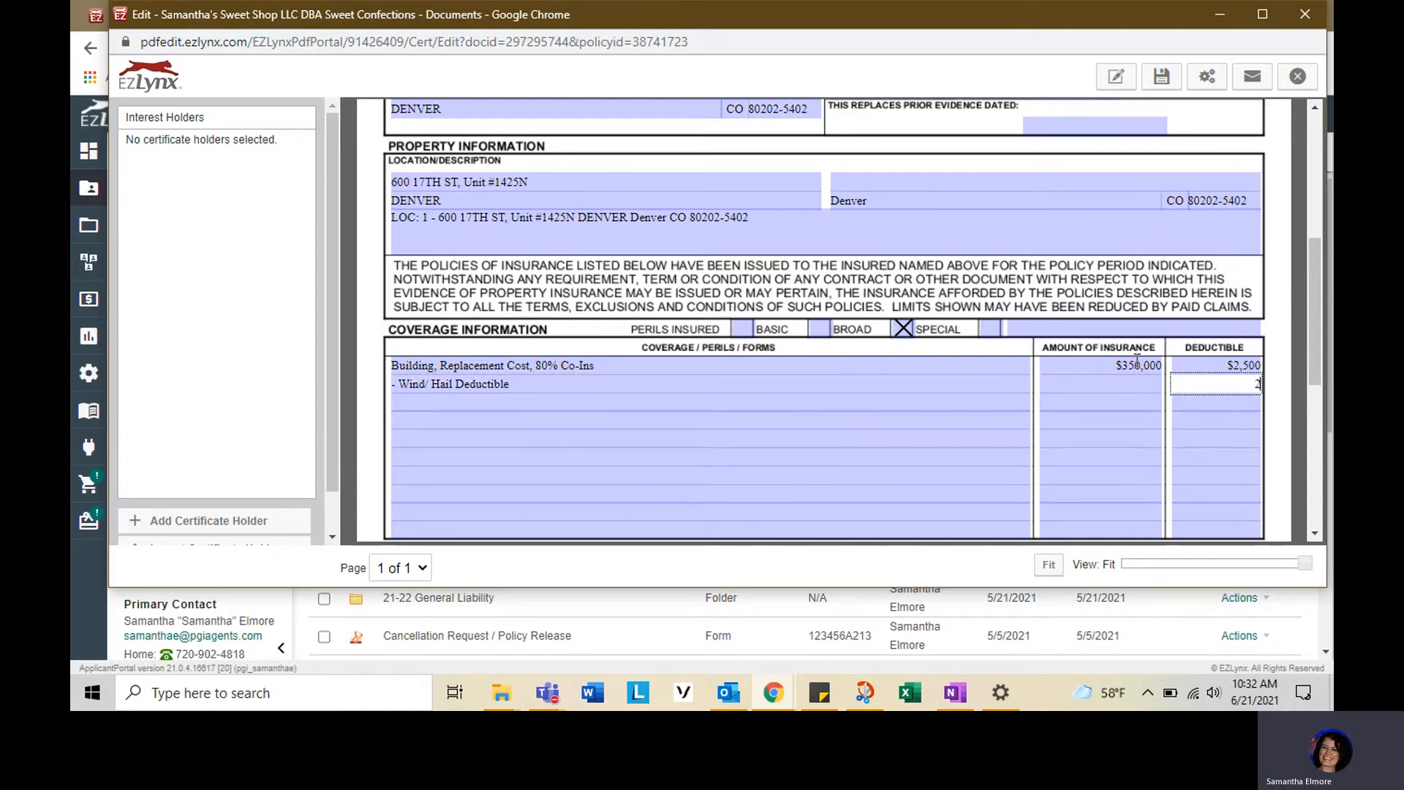
{"action": "type", "text": "%"}
- Add a Business Income coverage line with amount ALS and deductible 72 Hrs
{"action": "left_click", "coordinate": [534, 407]}
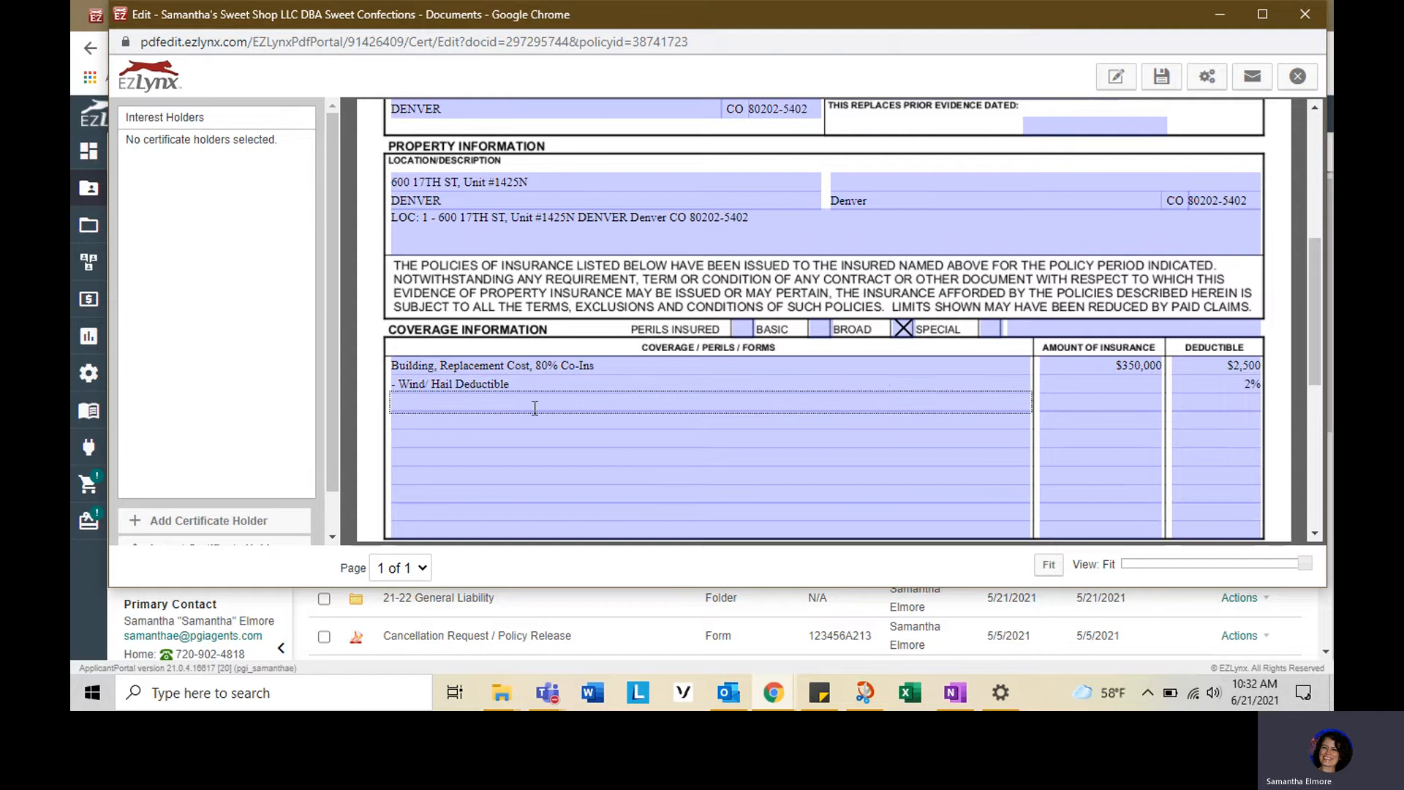
{"action": "type", "text": "Business Income"}
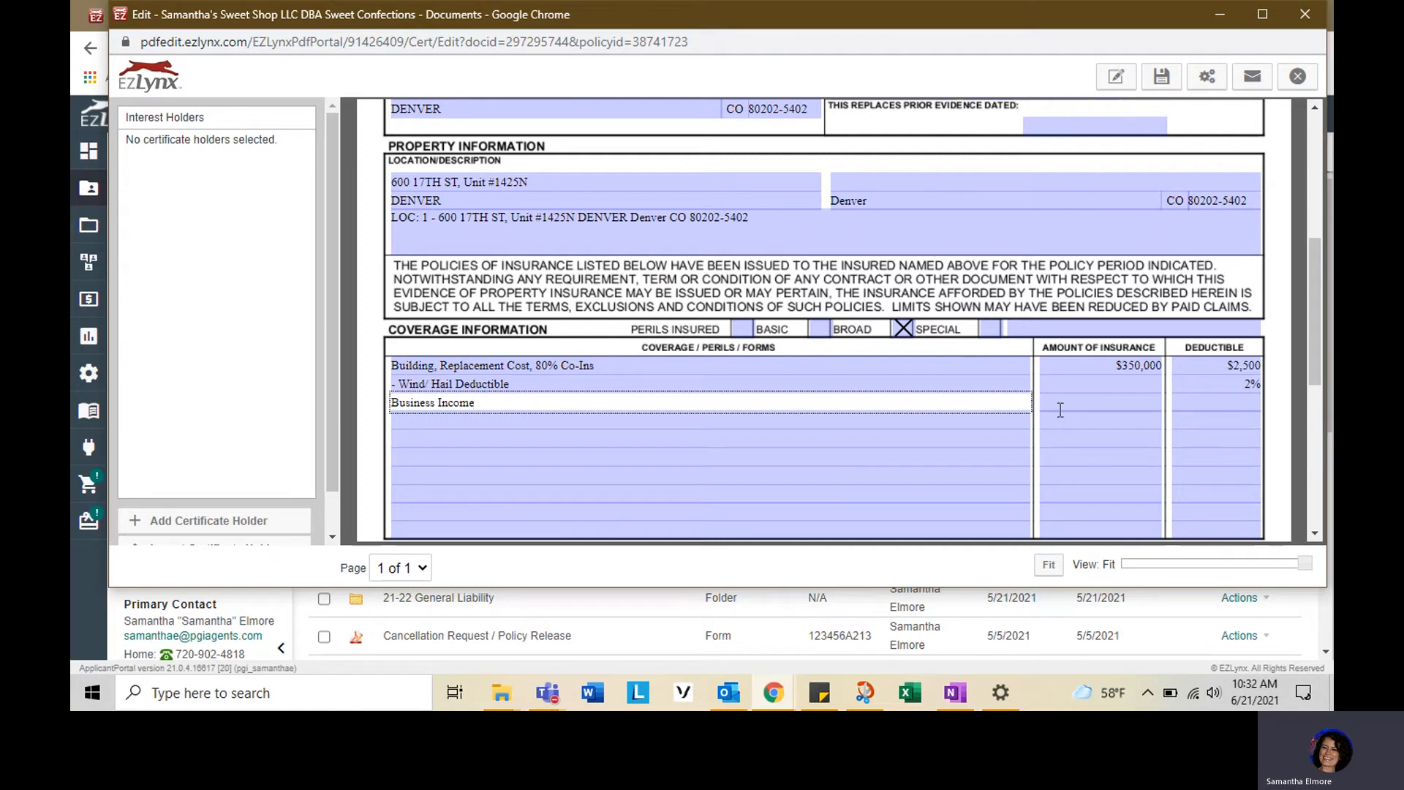
{"action": "left_click", "coordinate": [1119, 401]}
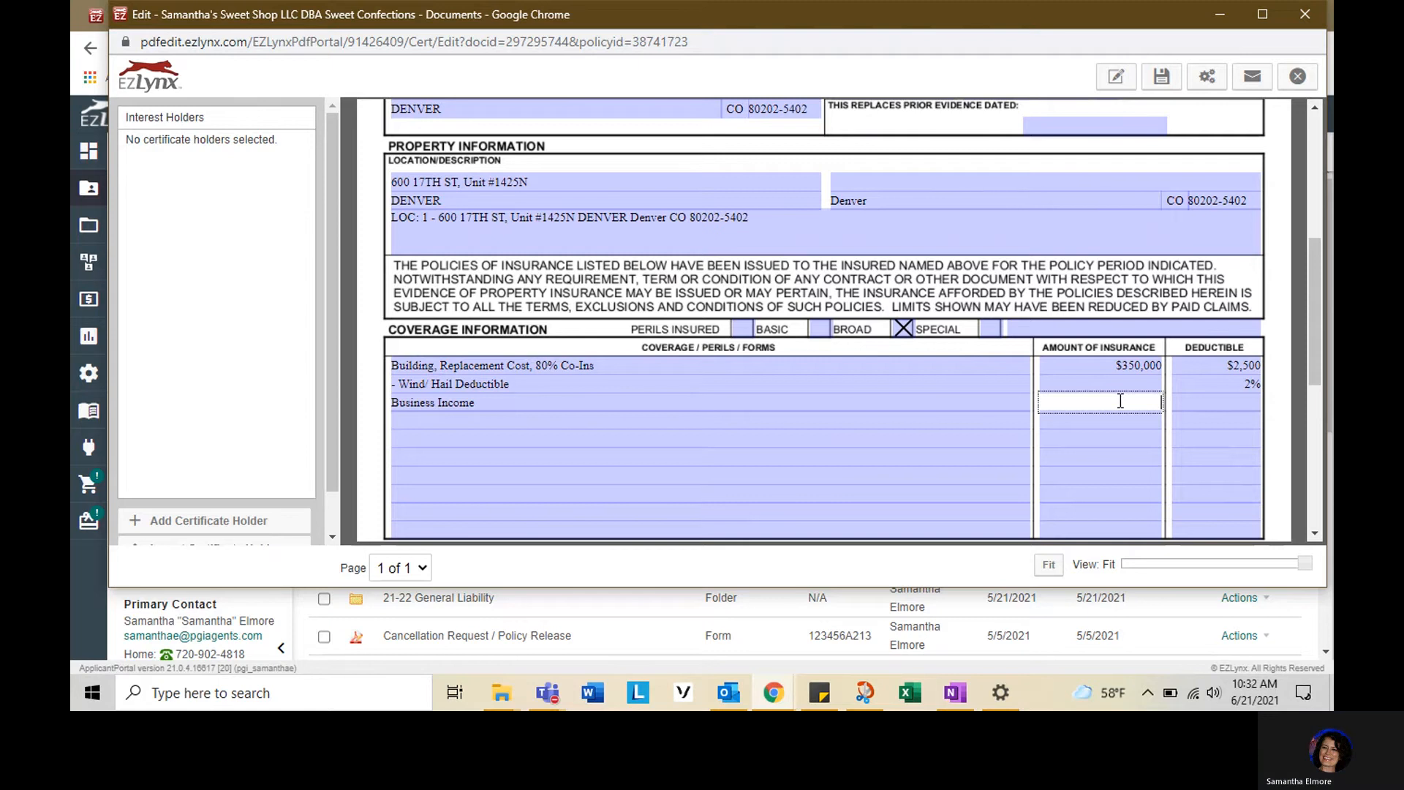
{"action": "type", "text": "ALS"}
{"action": "key", "text": "Tab"}
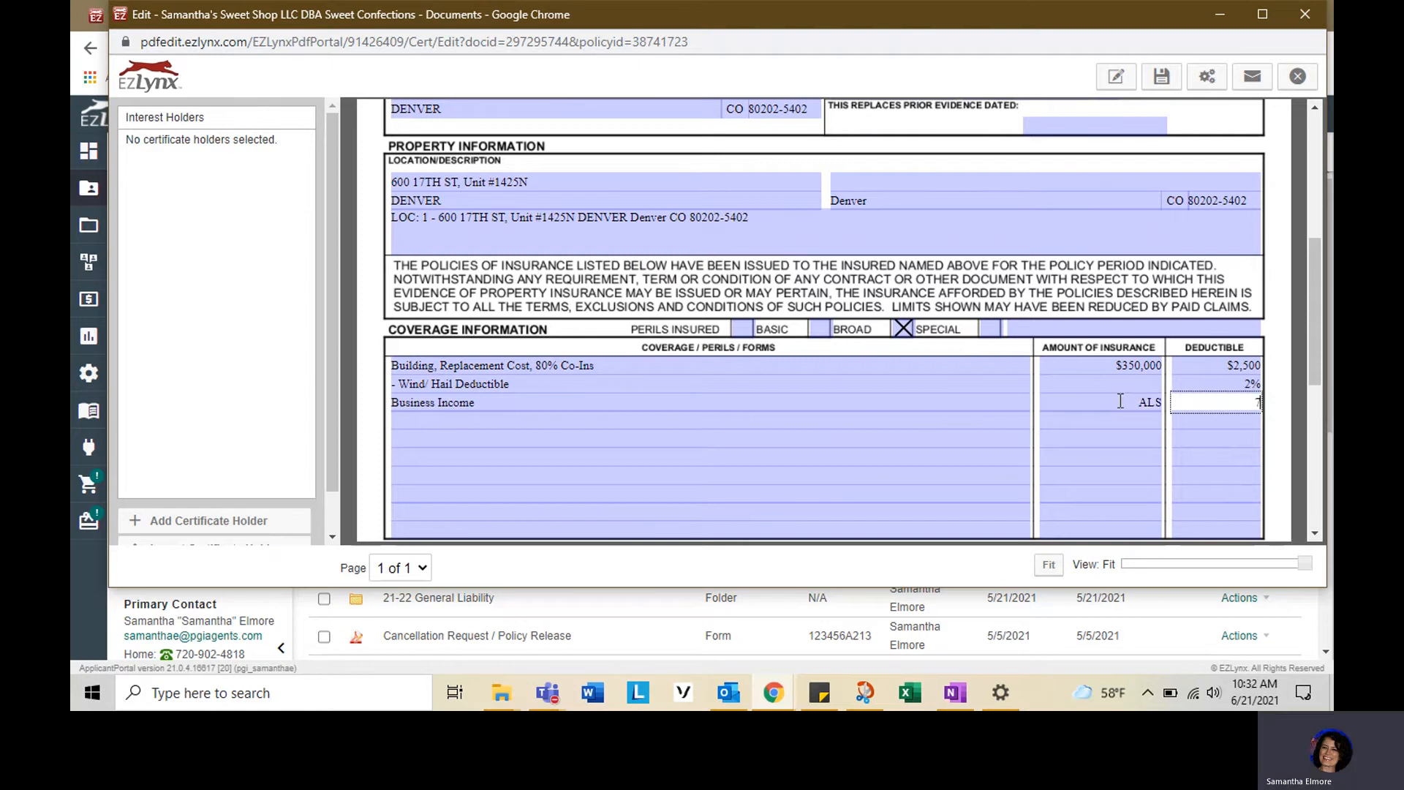
{"action": "type", "text": "72 Hrs"}
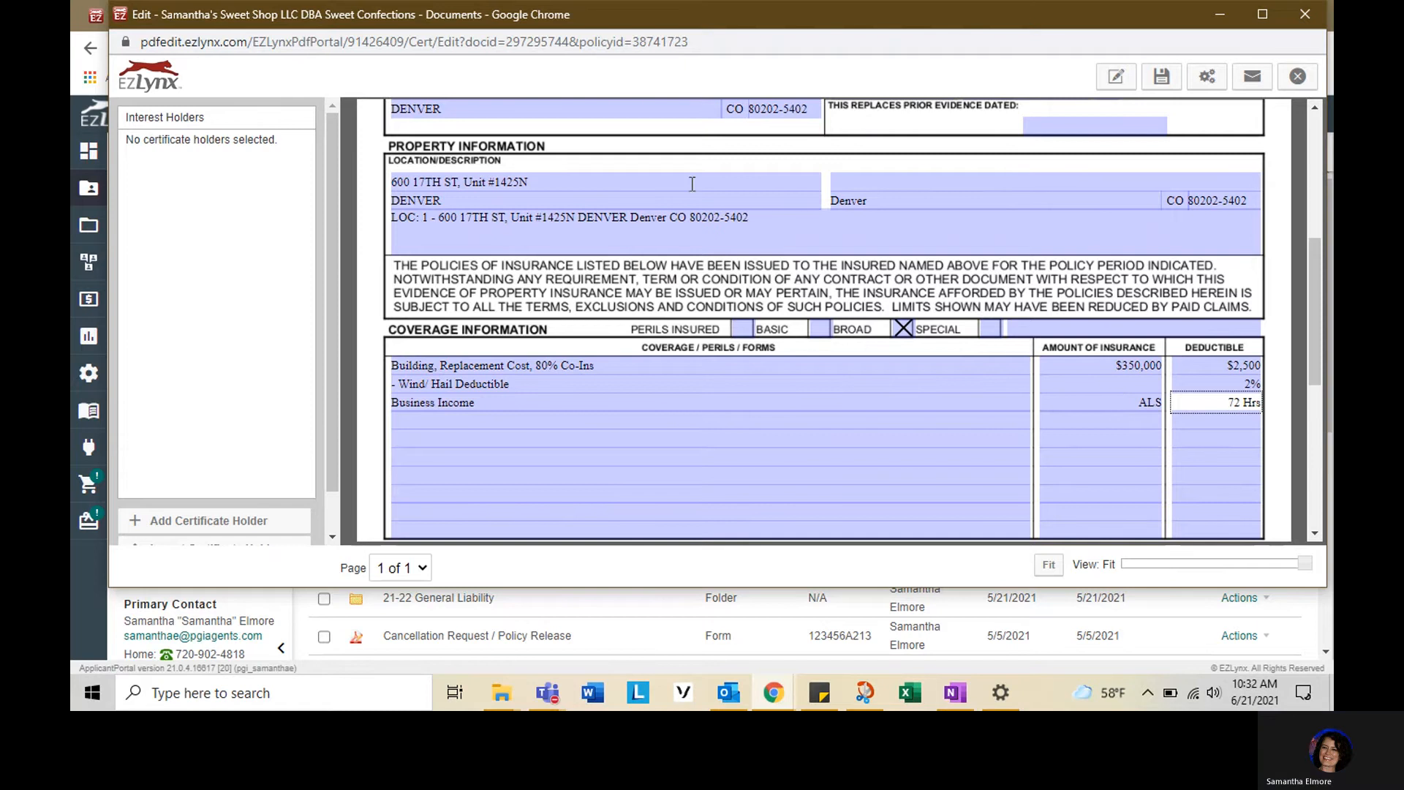
- Add an Equipment Breakdown coverage line with amount INCLUDED and deductible $2,500
{"action": "left_click", "coordinate": [419, 422]}
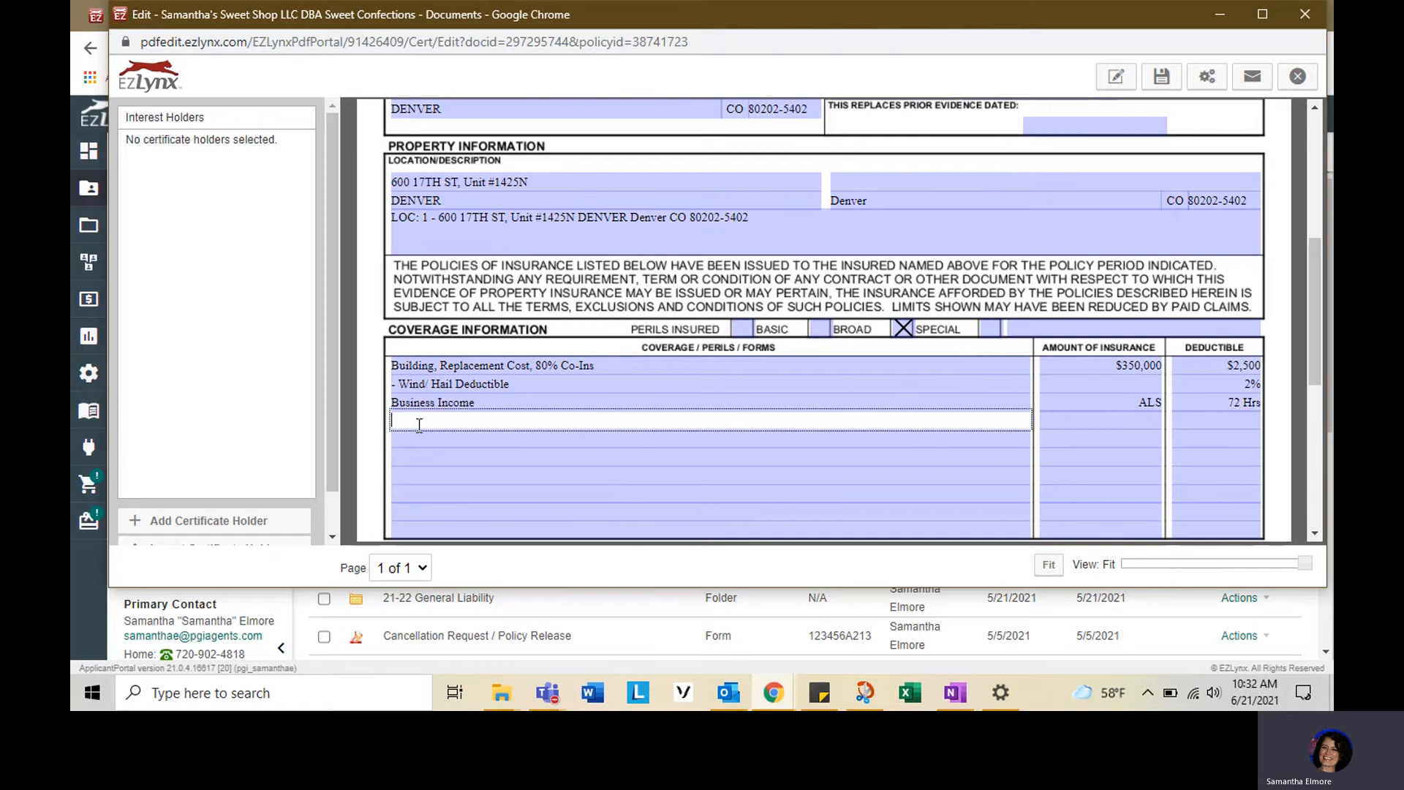
{"action": "type", "text": "Equipment Breakdown"}
{"action": "key", "text": "Tab"}
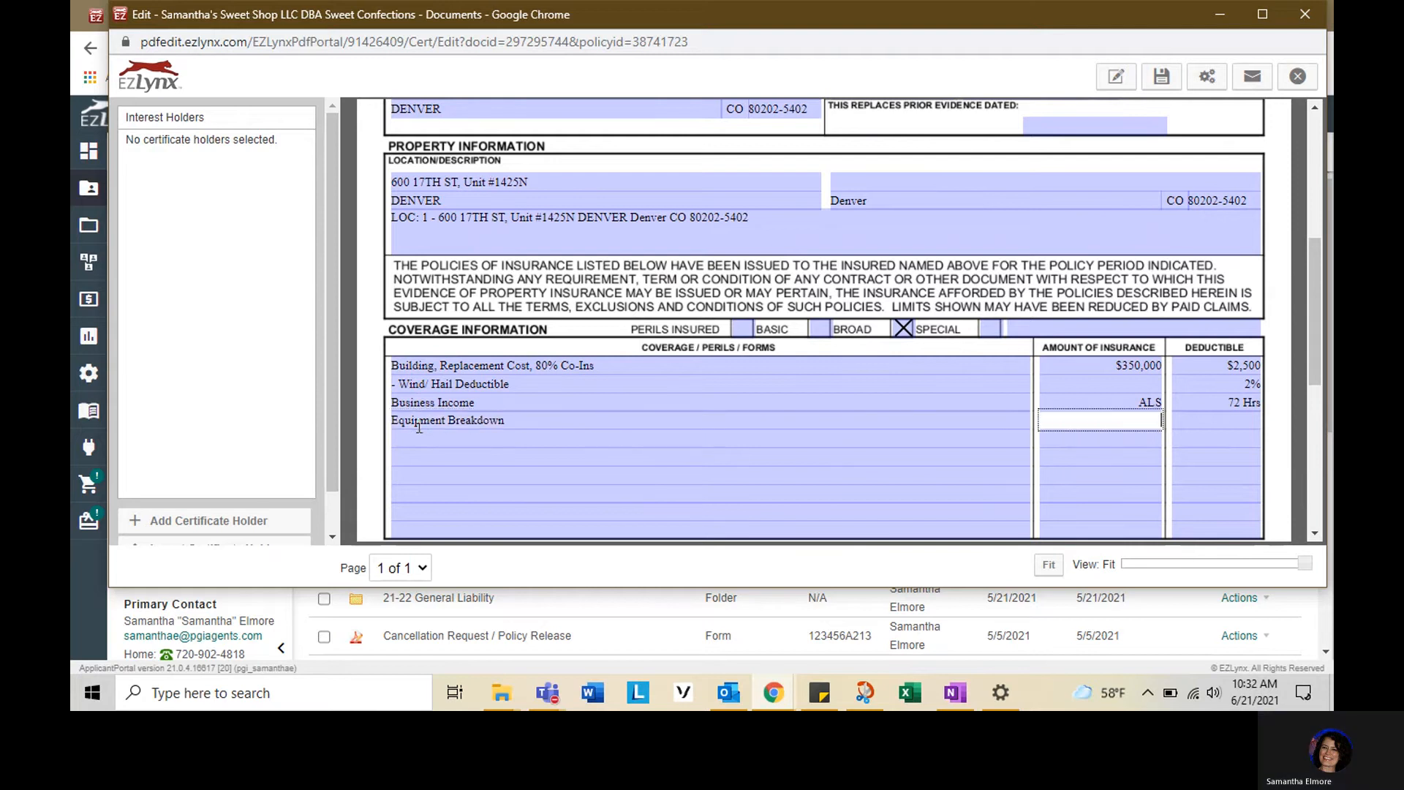
{"action": "type", "text": "INCLUDED"}
{"action": "key", "text": "Tab"}
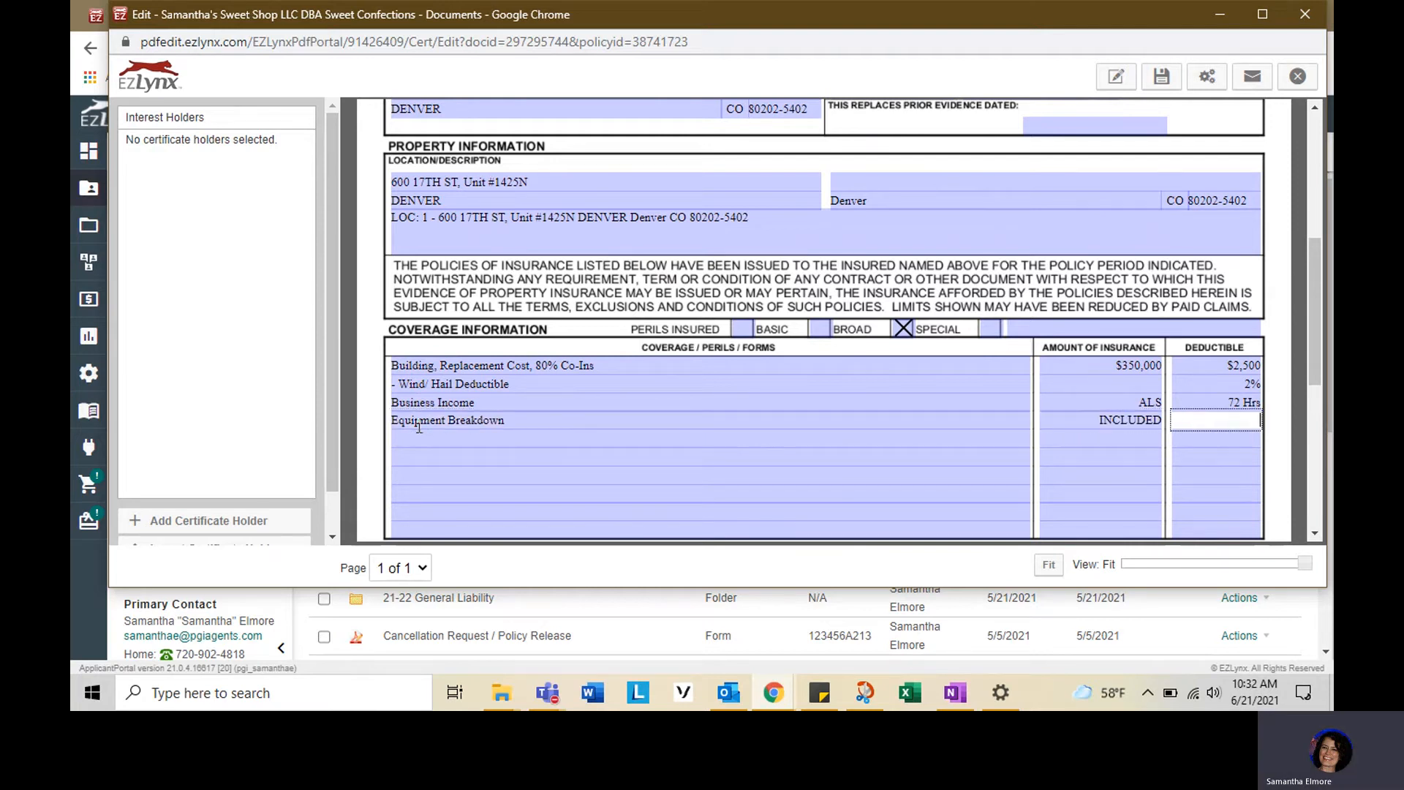
{"action": "type", "text": "$2,5000"}
{"action": "key", "text": "BackSpace"}
- Save the certificate and close the editor window
{"action": "scroll", "coordinate": [603, 333], "scroll_direction": "down", "scroll_amount": 3}
{"action": "scroll", "coordinate": [600, 324], "scroll_direction": "down", "scroll_amount": 2}
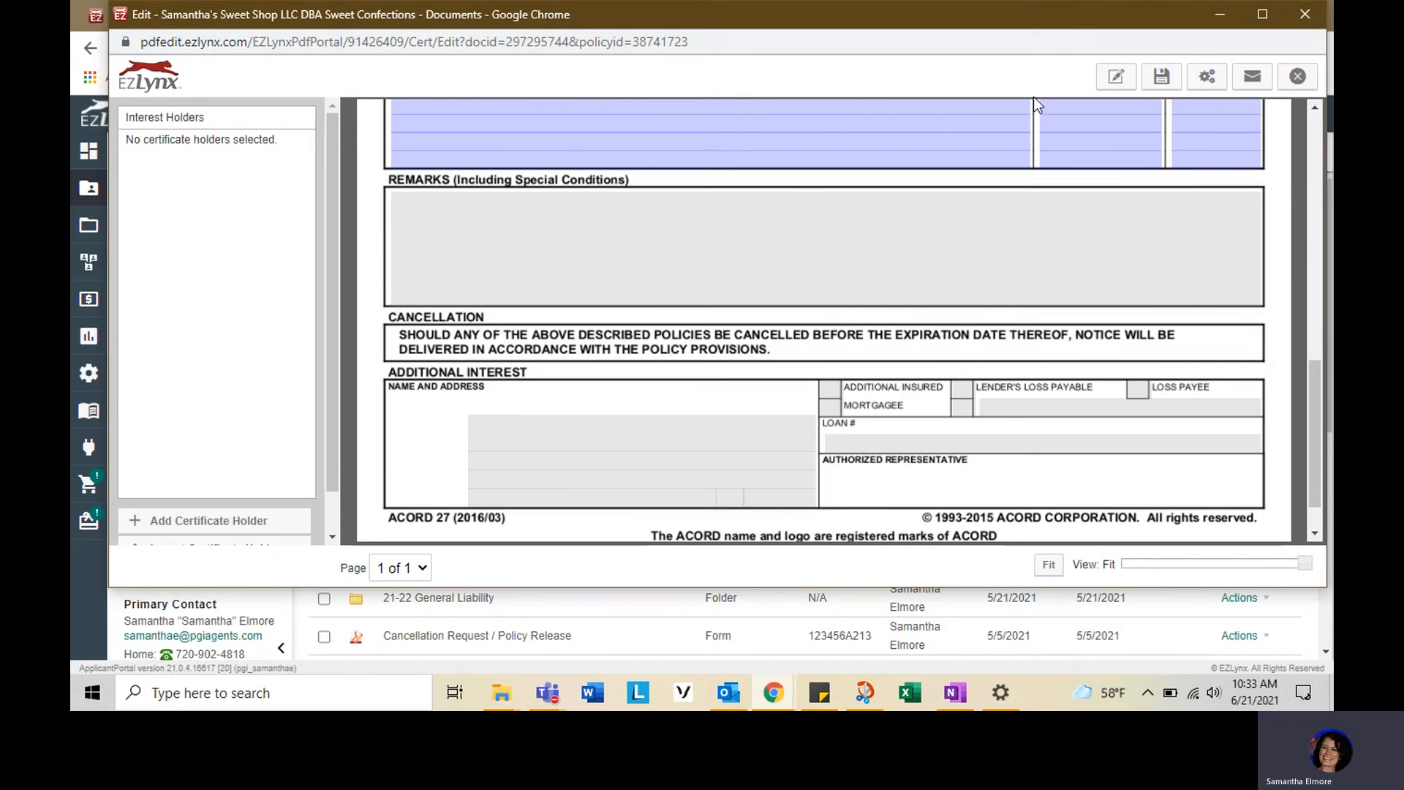
{"action": "scroll", "coordinate": [989, 268], "scroll_direction": "up", "scroll_amount": 1}
{"action": "scroll", "coordinate": [989, 274], "scroll_direction": "up", "scroll_amount": 5}
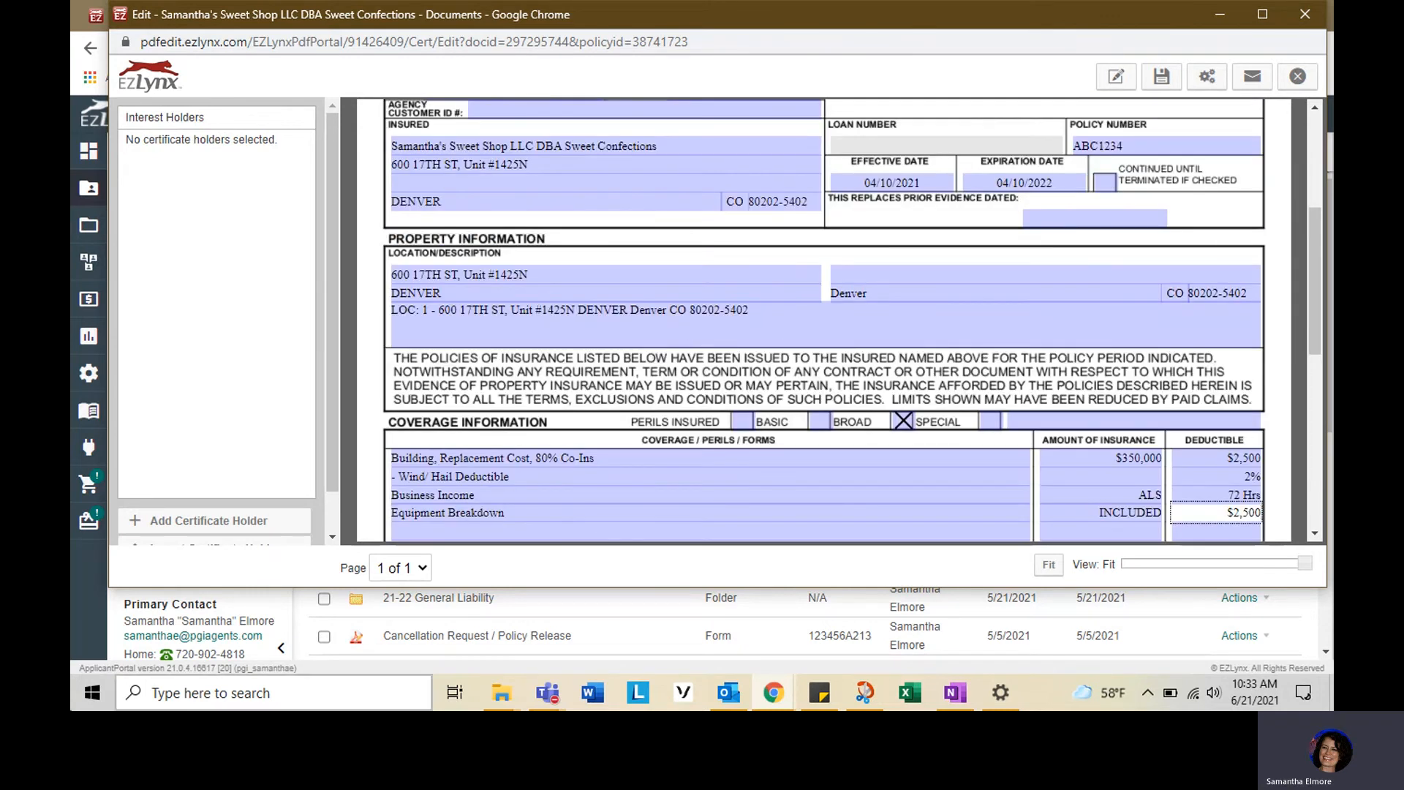
{"action": "left_click", "coordinate": [1163, 77]}
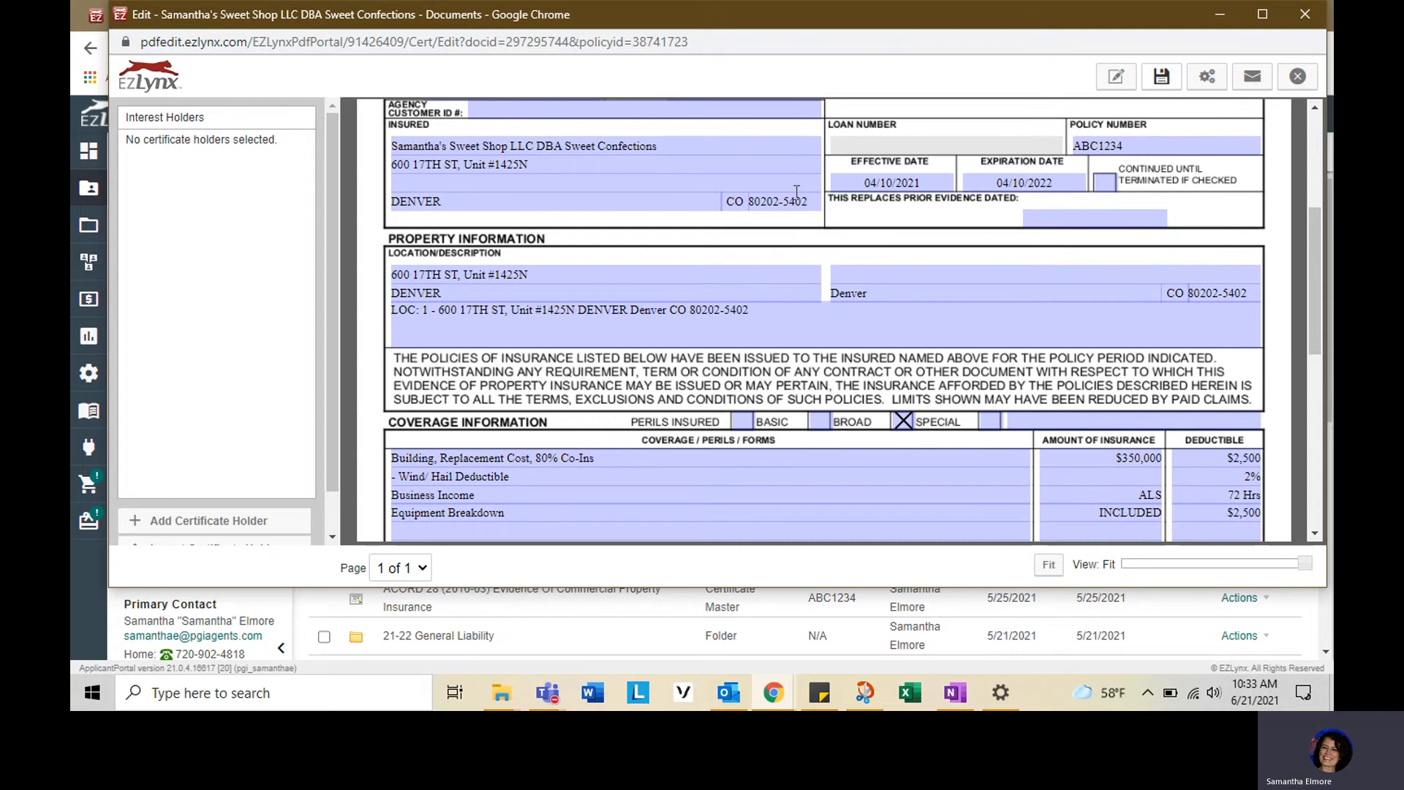
{"action": "left_click", "coordinate": [1297, 76]}
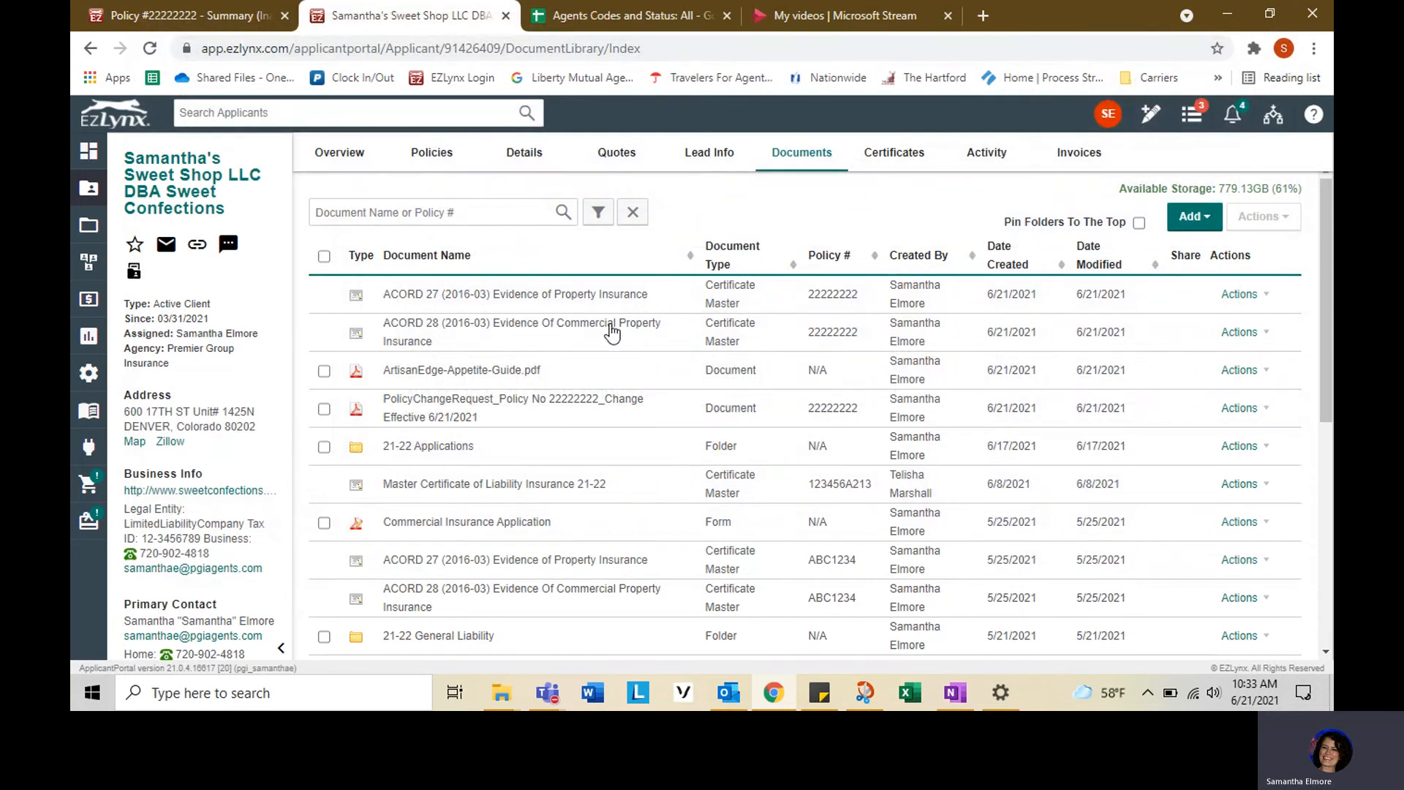
- Rename the ACORD 28 certificate master with a "21-22" prefix, assign it to policy ABC1234, and save the properties
{"action": "left_click", "coordinate": [1227, 333]}
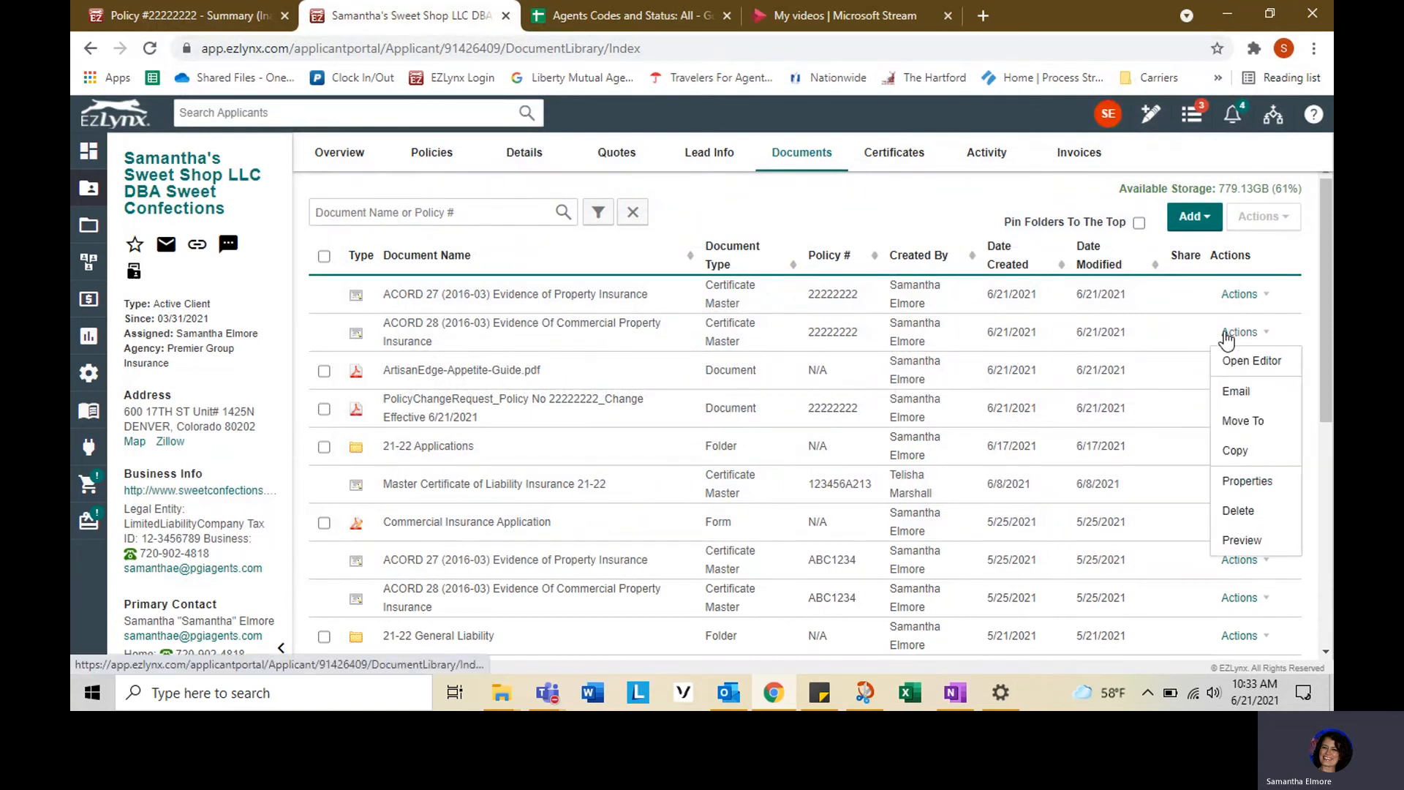
{"action": "left_click", "coordinate": [1246, 480]}
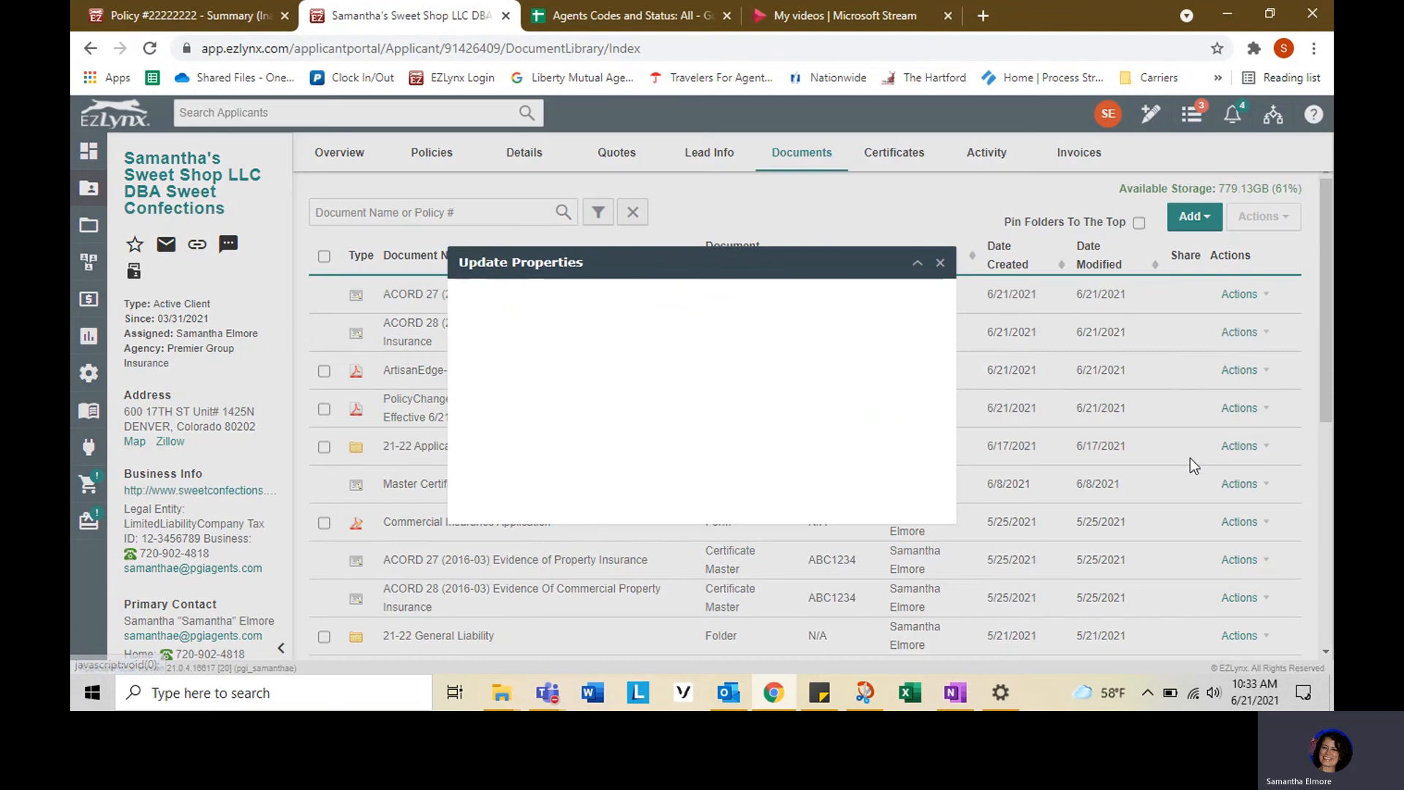
{"action": "left_click", "coordinate": [650, 305]}
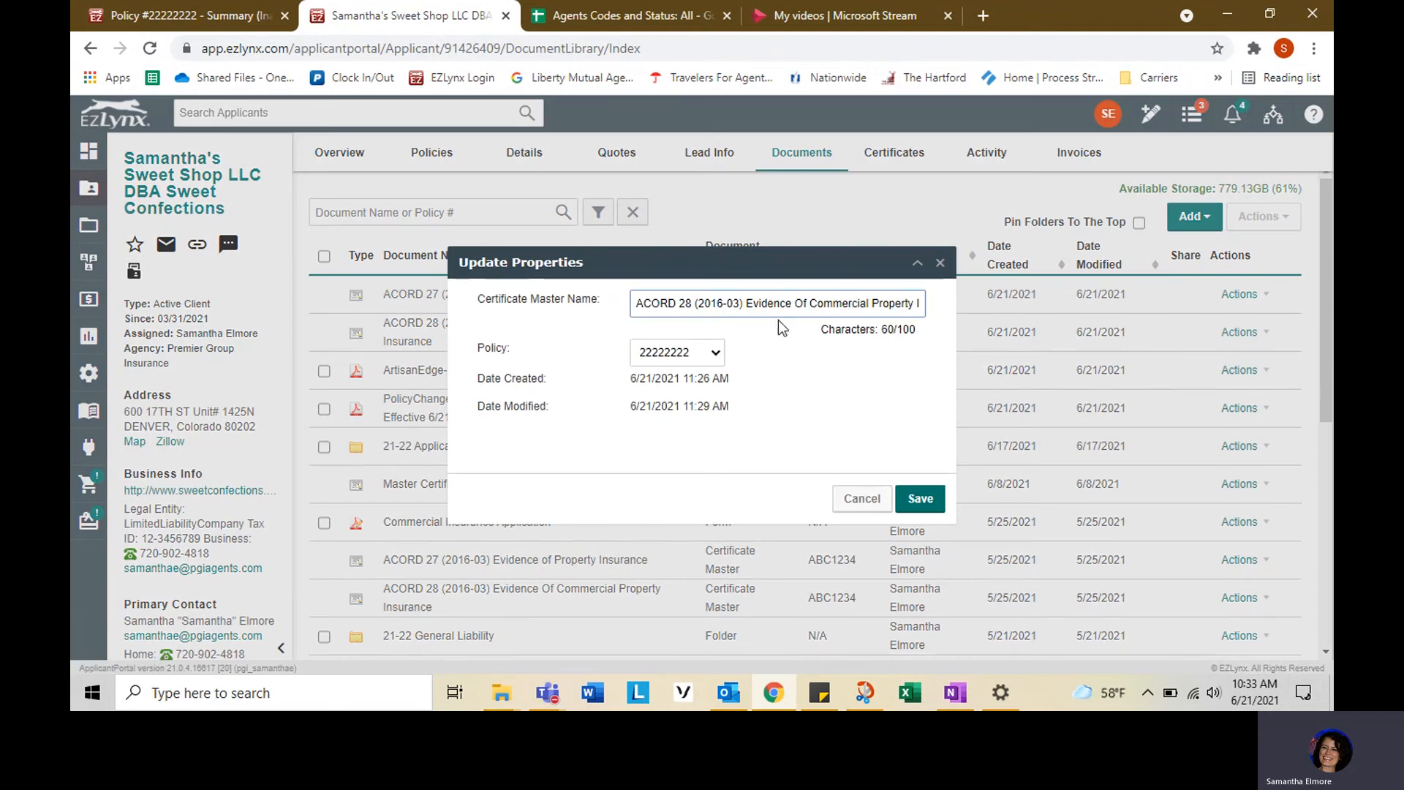
{"action": "type", "text": "21-22"}
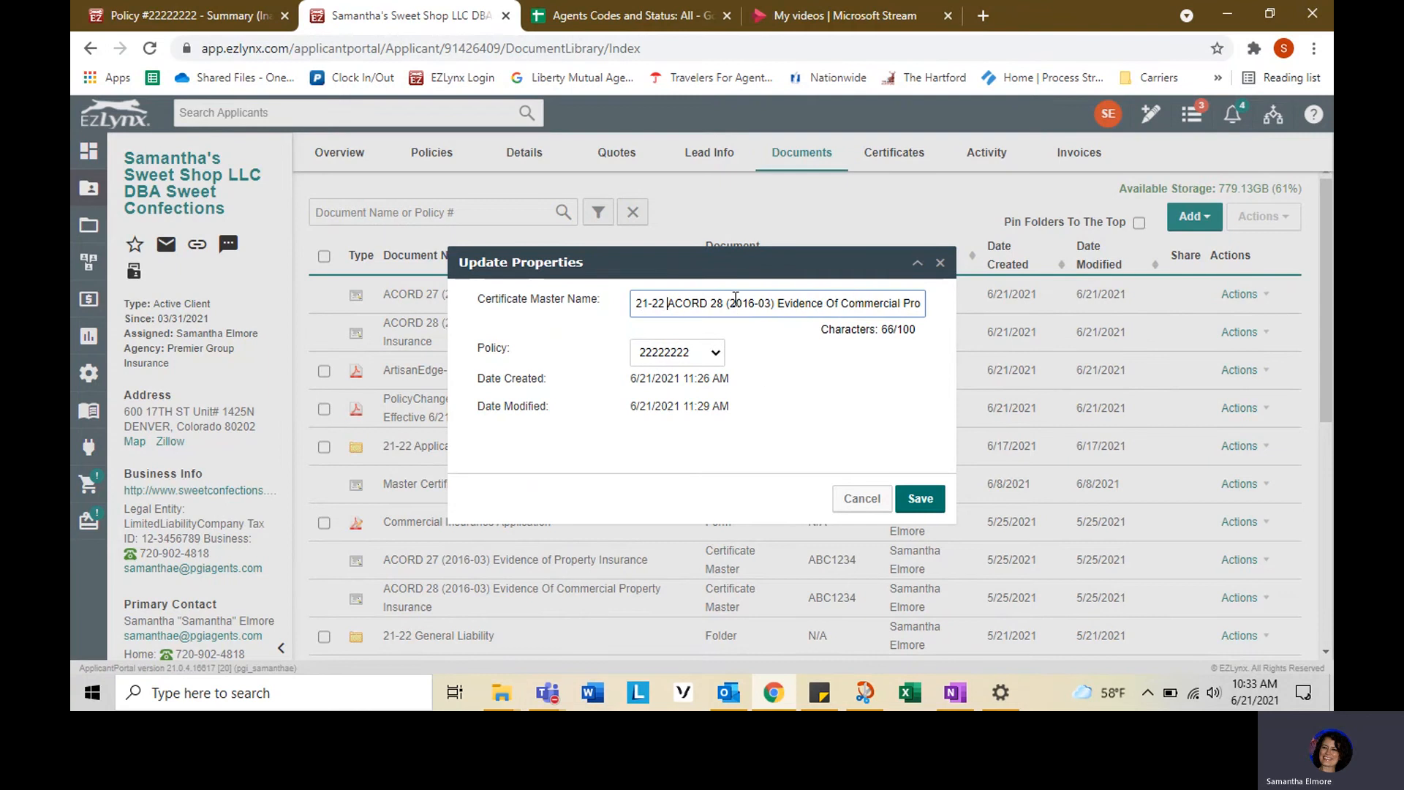
{"action": "left_click", "coordinate": [715, 353]}
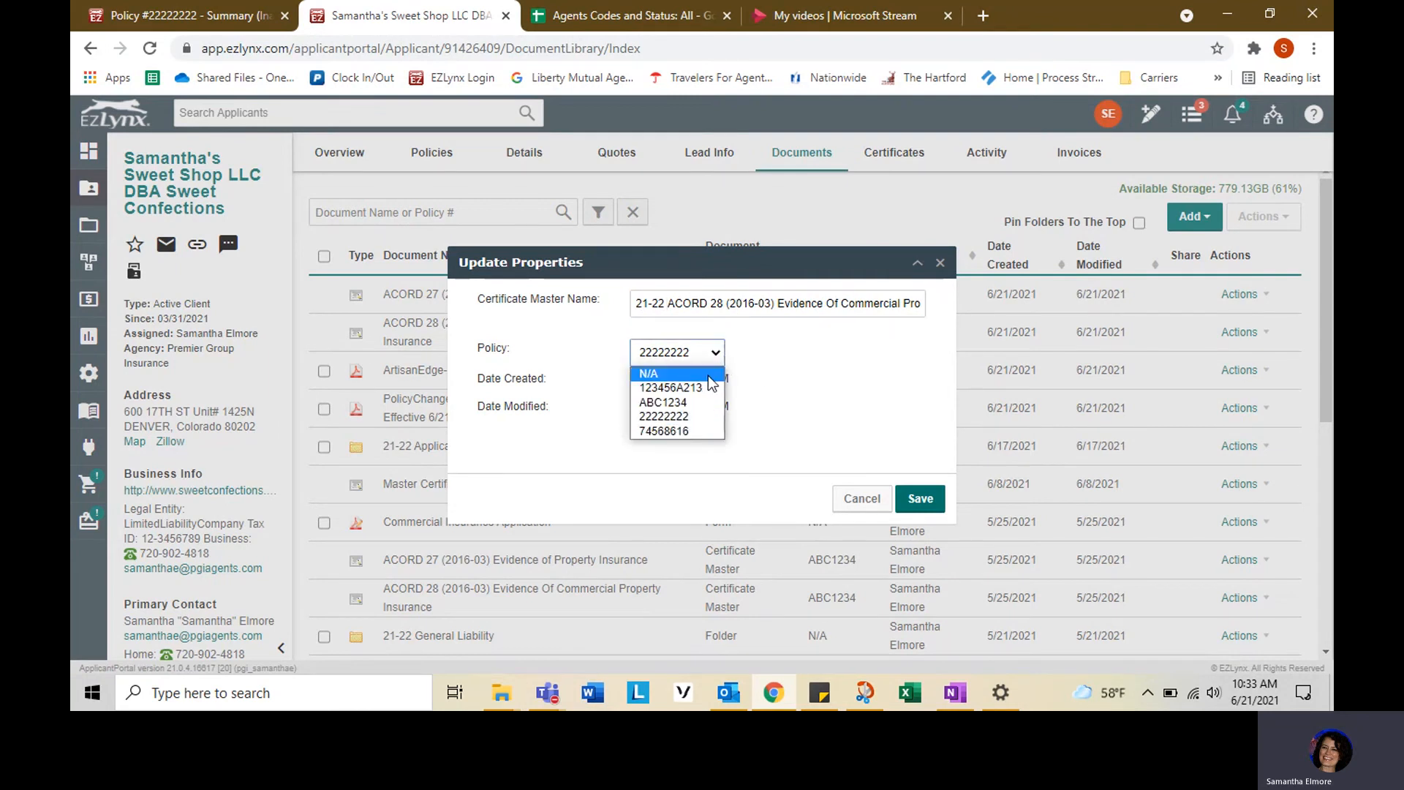
{"action": "left_click", "coordinate": [707, 403]}
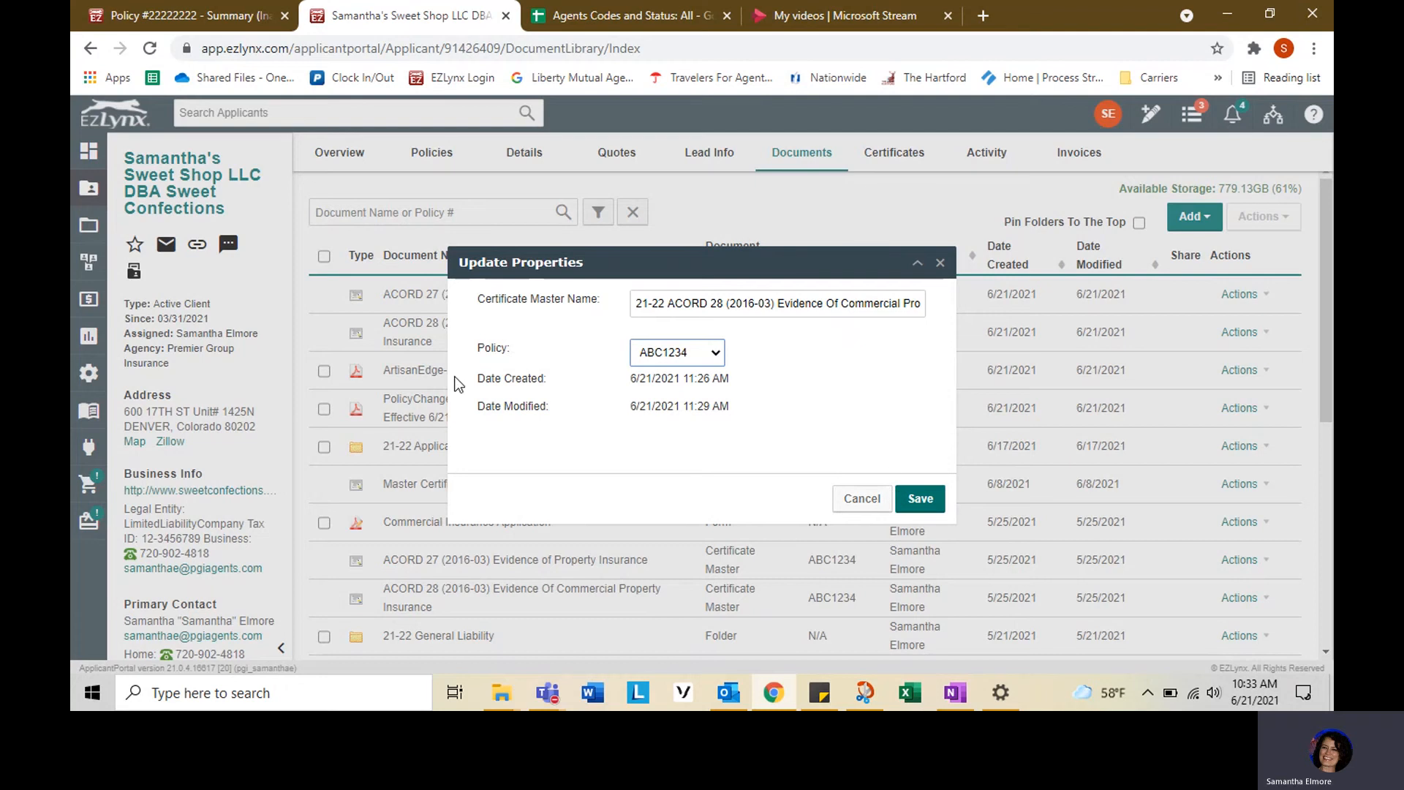
{"action": "left_click", "coordinate": [653, 354]}
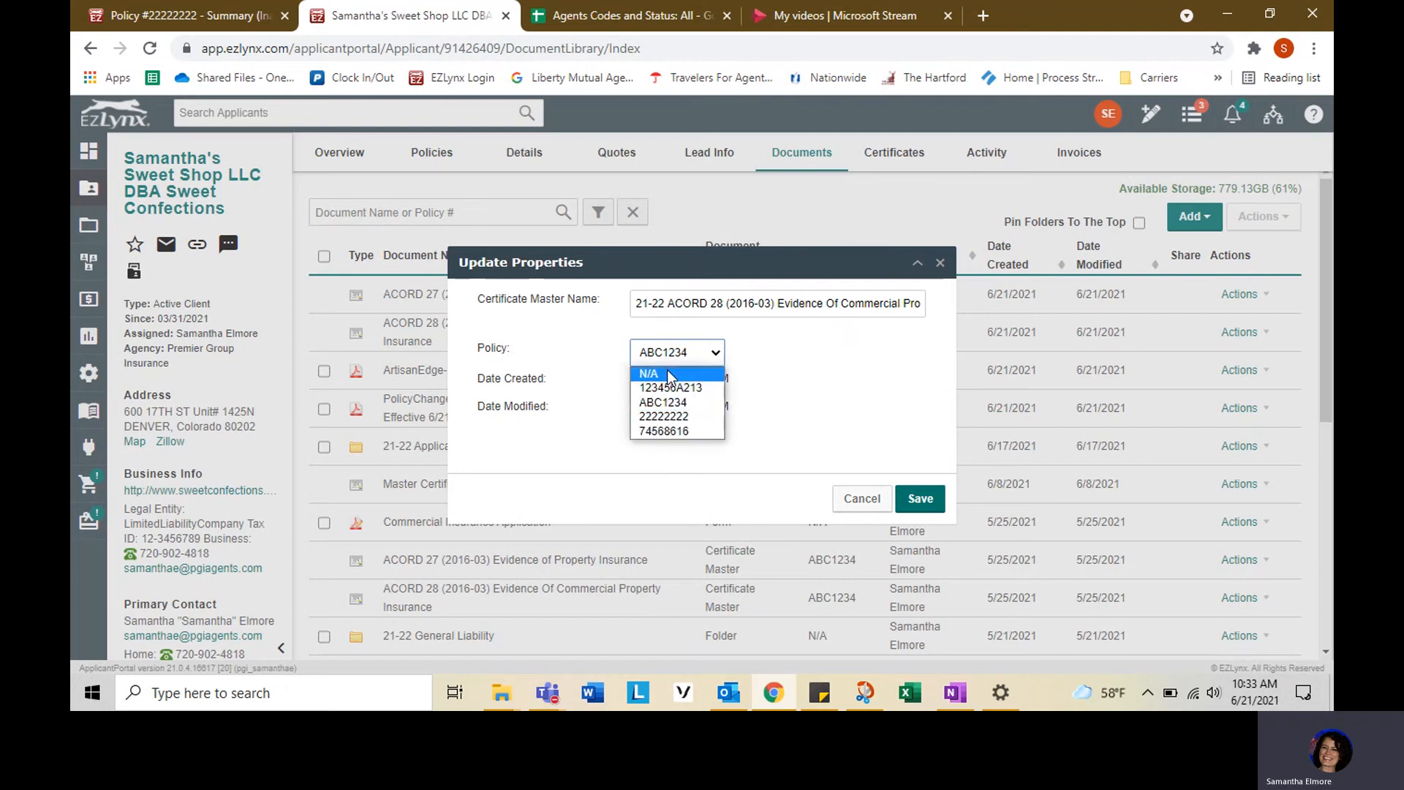
{"action": "left_click", "coordinate": [858, 362]}
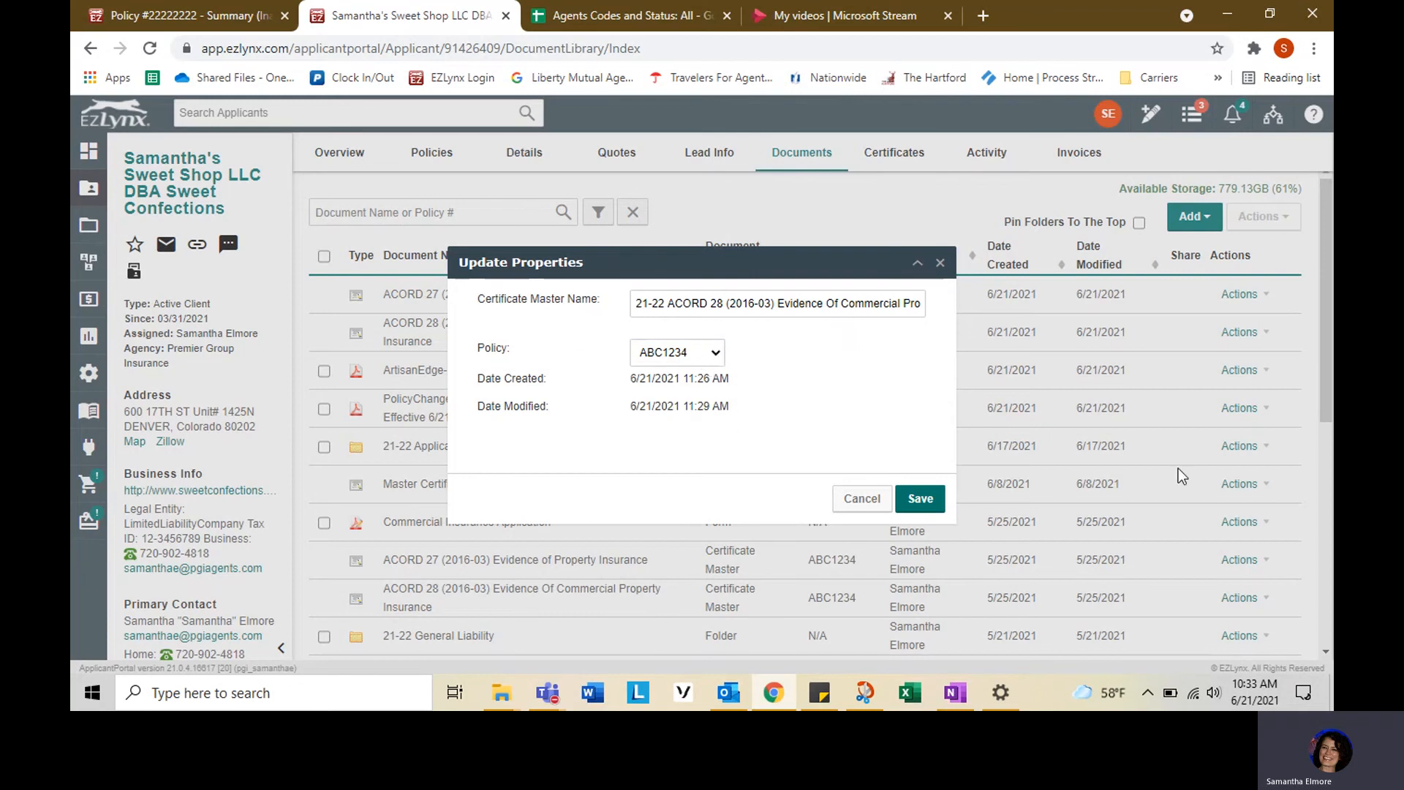
{"action": "left_click", "coordinate": [917, 506]}
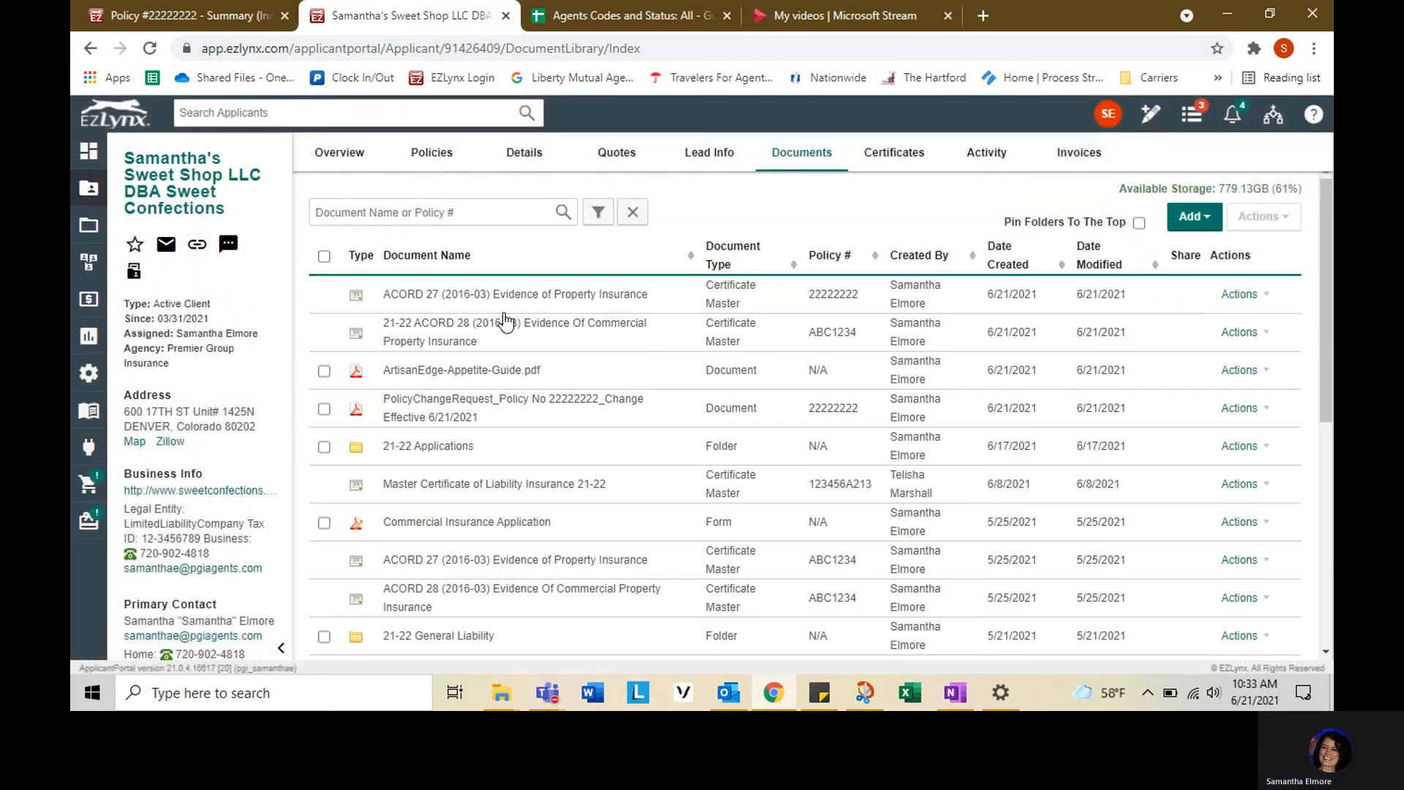
- Rename the ACORD 27 certificate master with a "21-22" prefix, assign it to policy ABC1234, and save the properties
{"action": "left_click", "coordinate": [1269, 300]}
{"action": "left_click", "coordinate": [1255, 440]}
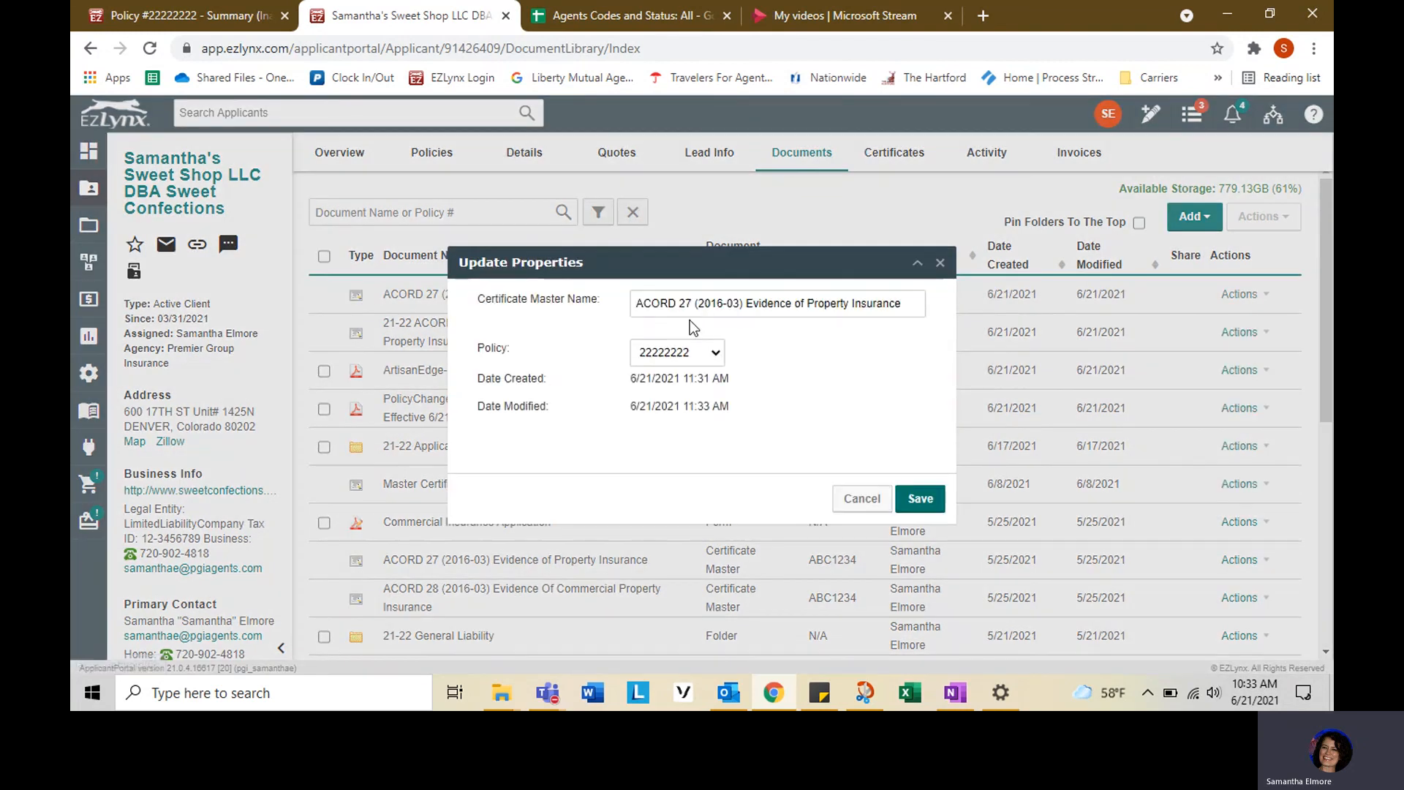
{"action": "left_click", "coordinate": [634, 306]}
{"action": "type", "text": "21-22"}
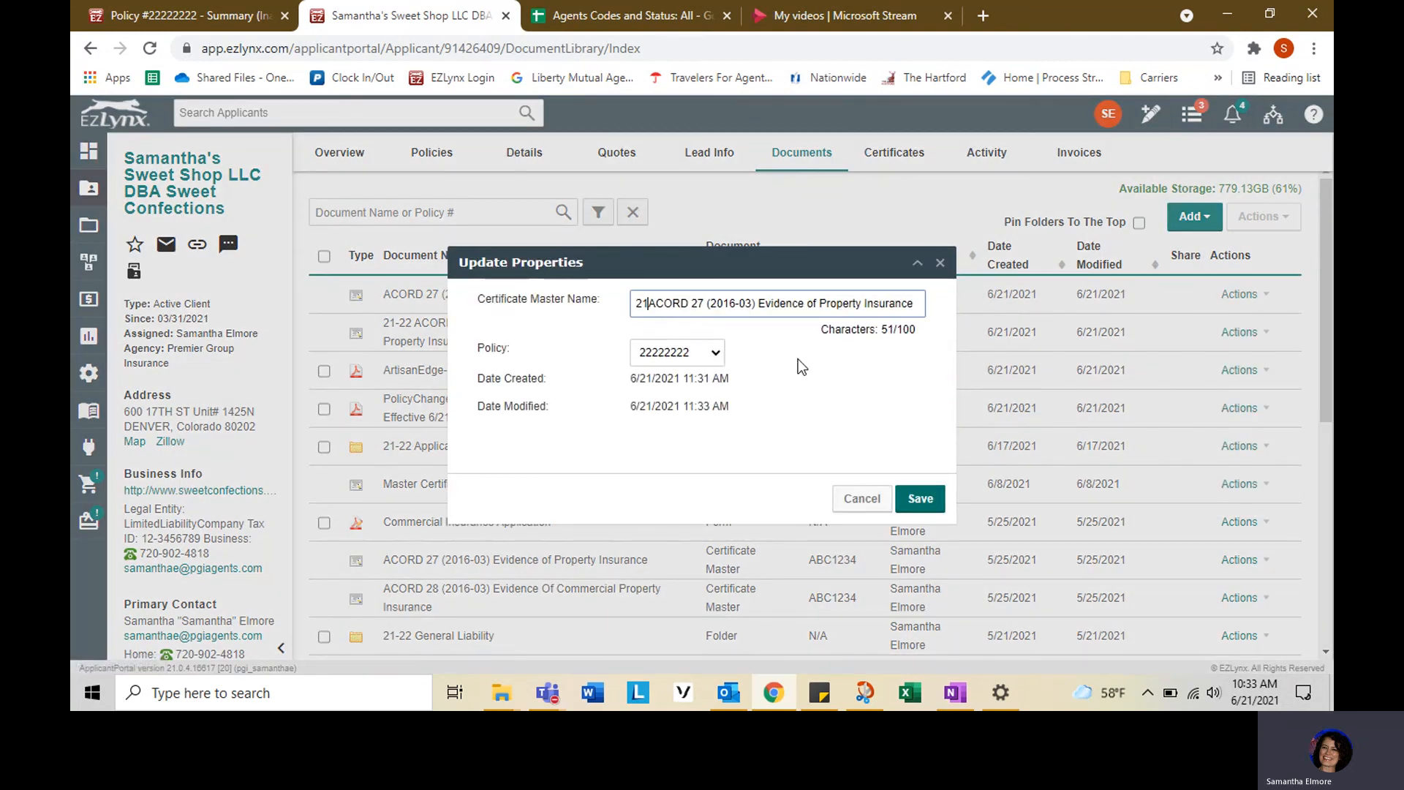
{"action": "left_click", "coordinate": [714, 353]}
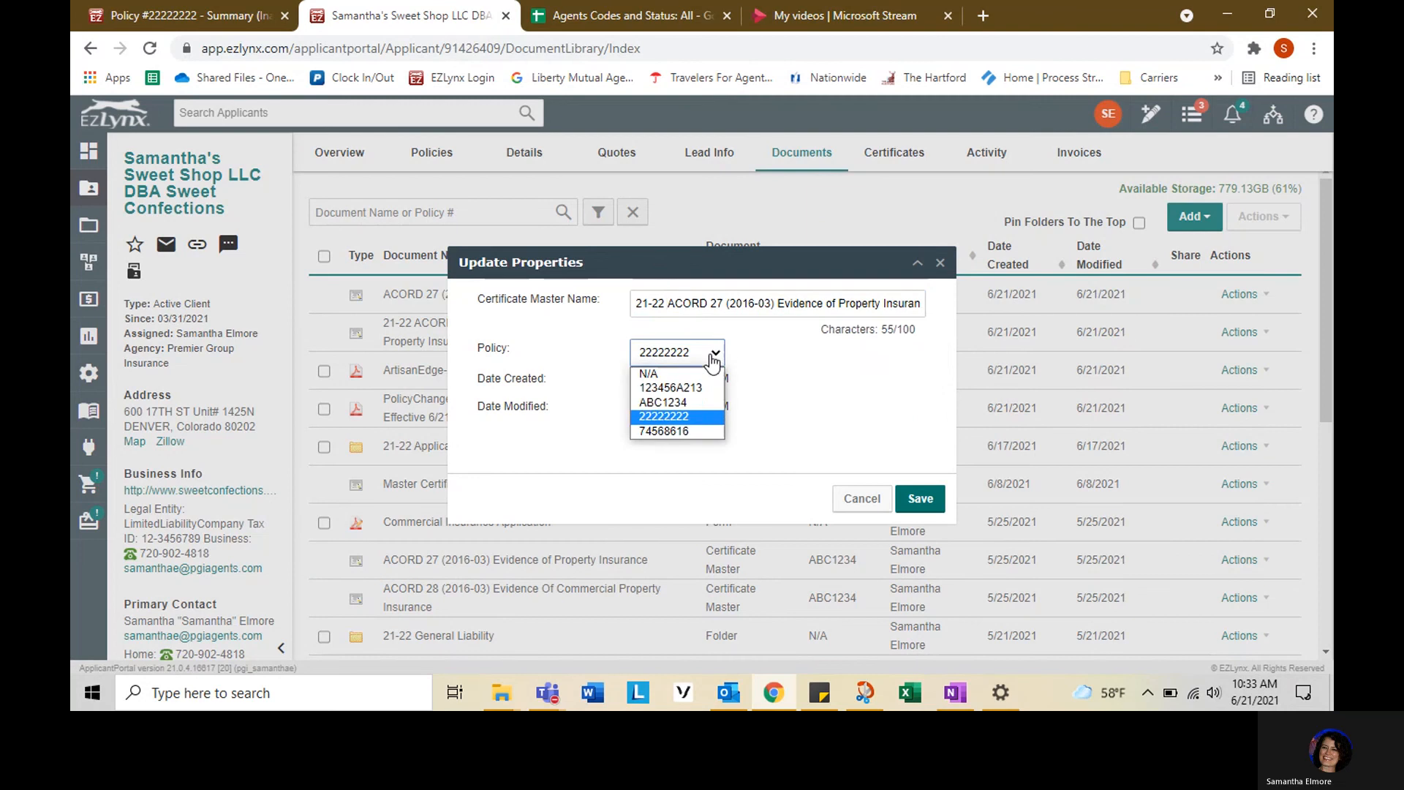
{"action": "left_click", "coordinate": [700, 404]}
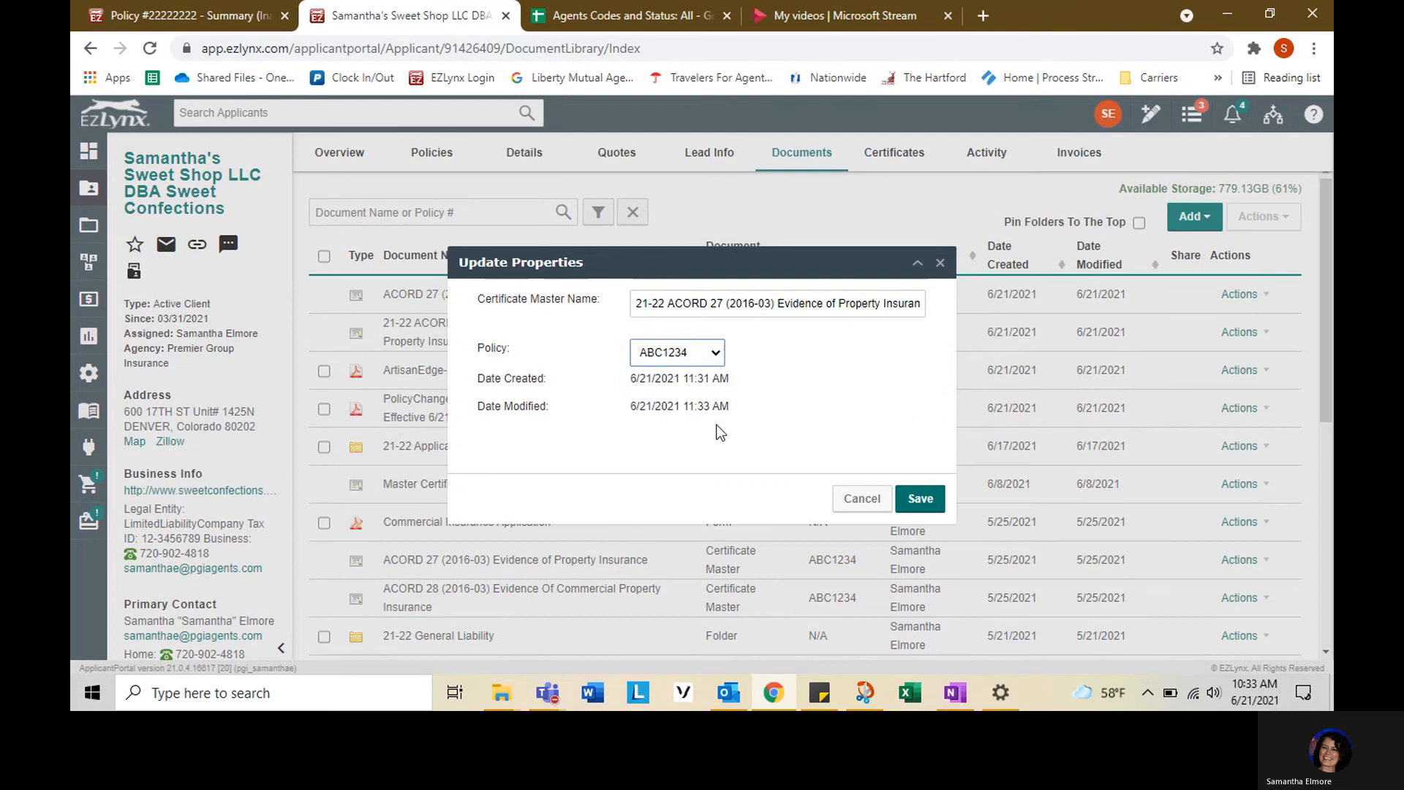
{"action": "left_click", "coordinate": [923, 500]}
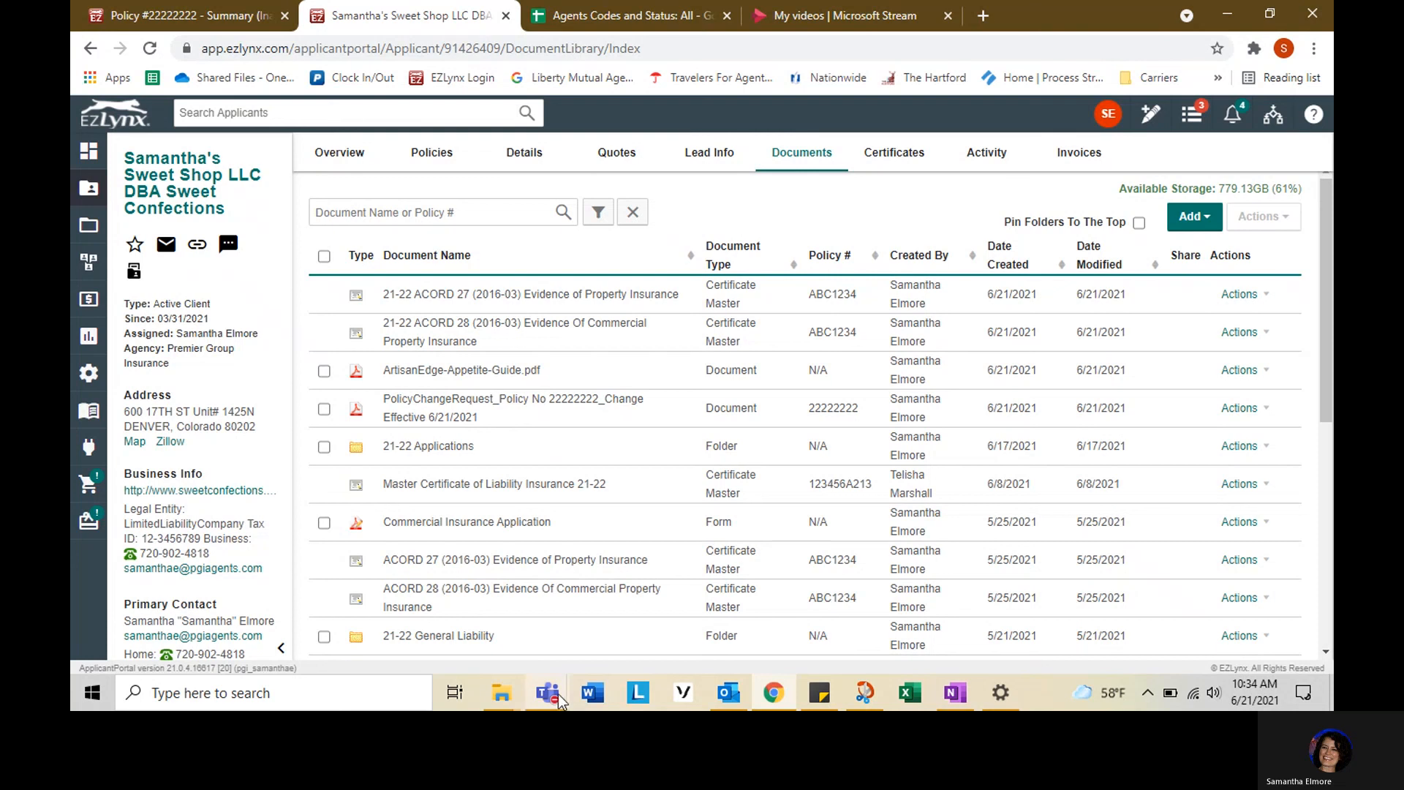
{"action": "mouse_move", "coordinate": [556, 695]}
{"action": "left_click", "coordinate": [658, 585]}
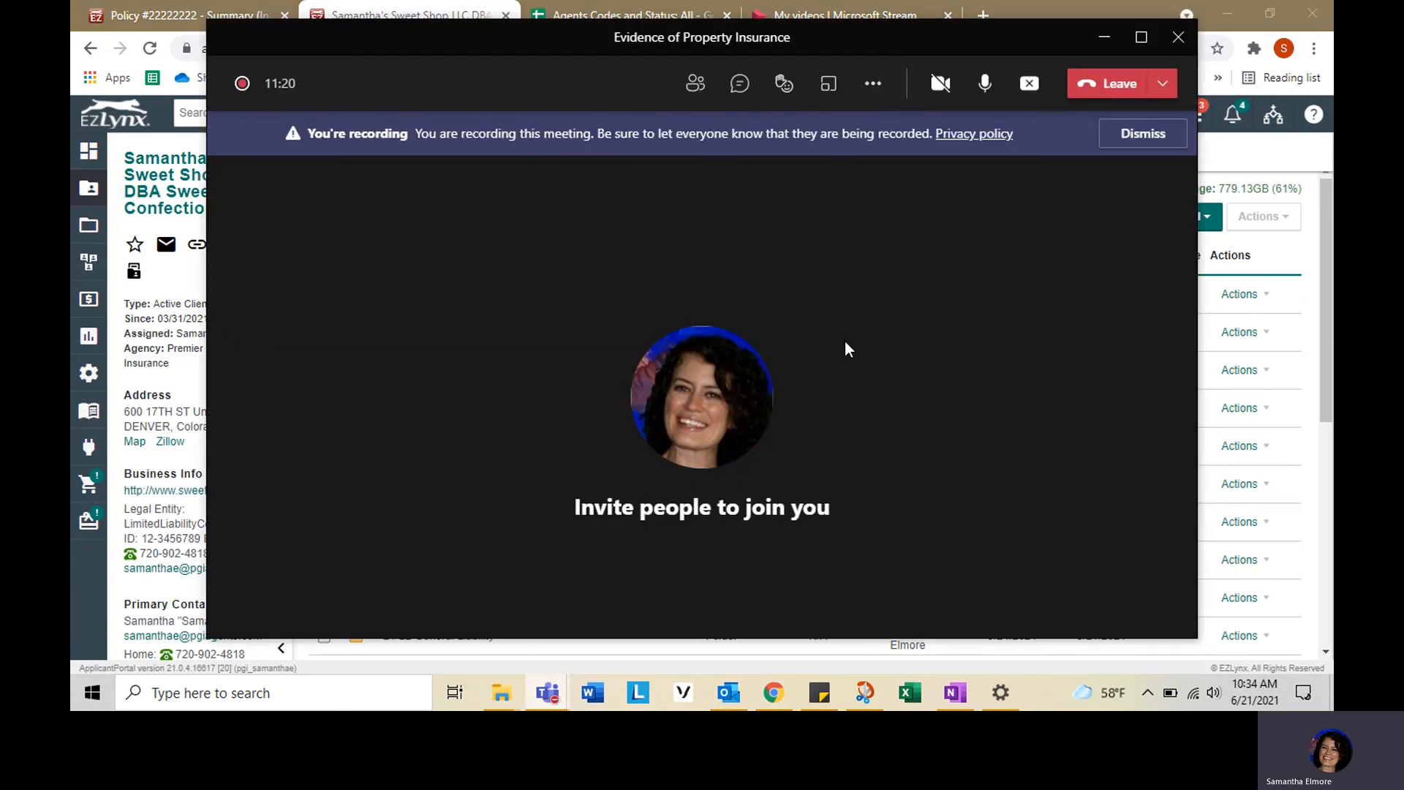
{"action": "left_click", "coordinate": [875, 84]}
{"action": "left_click", "coordinate": [937, 559]}
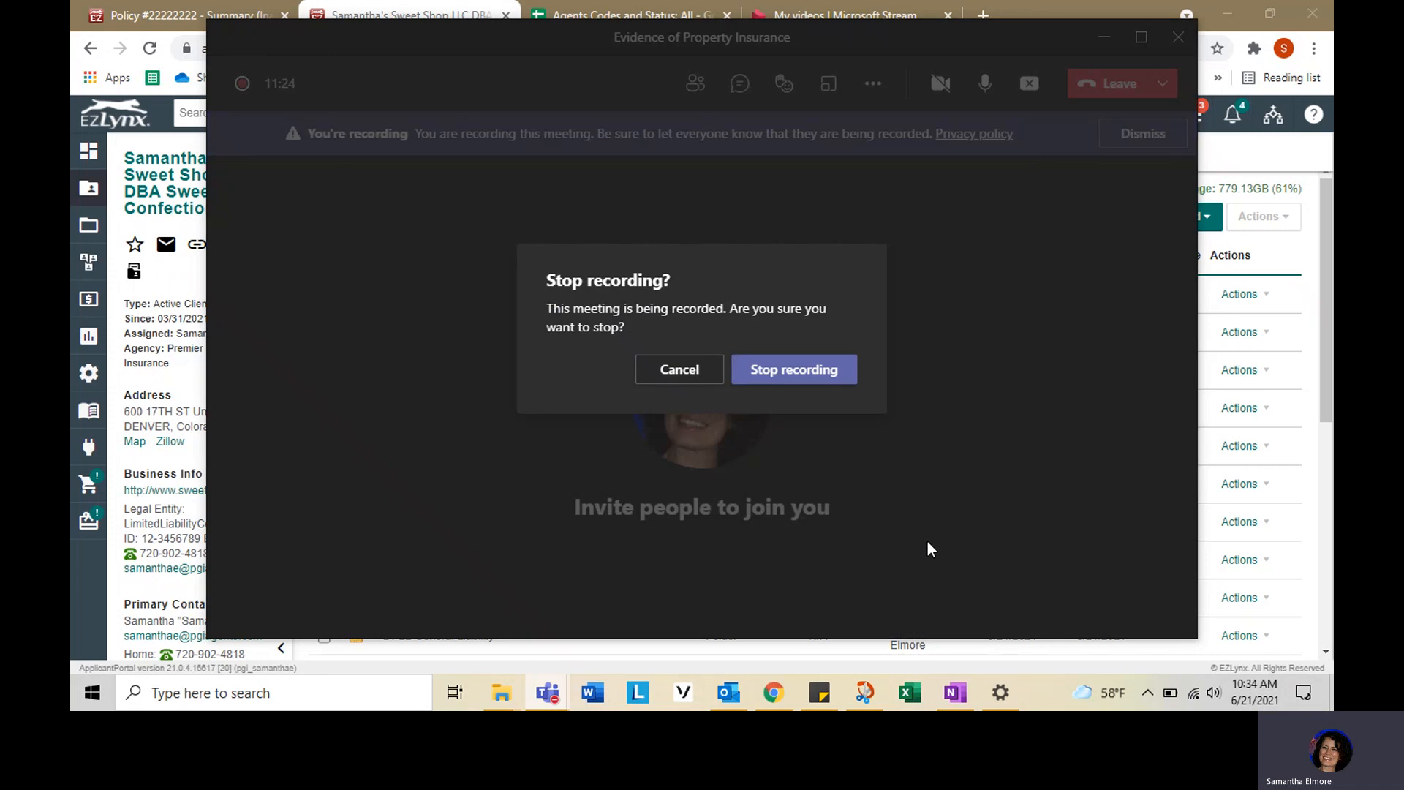